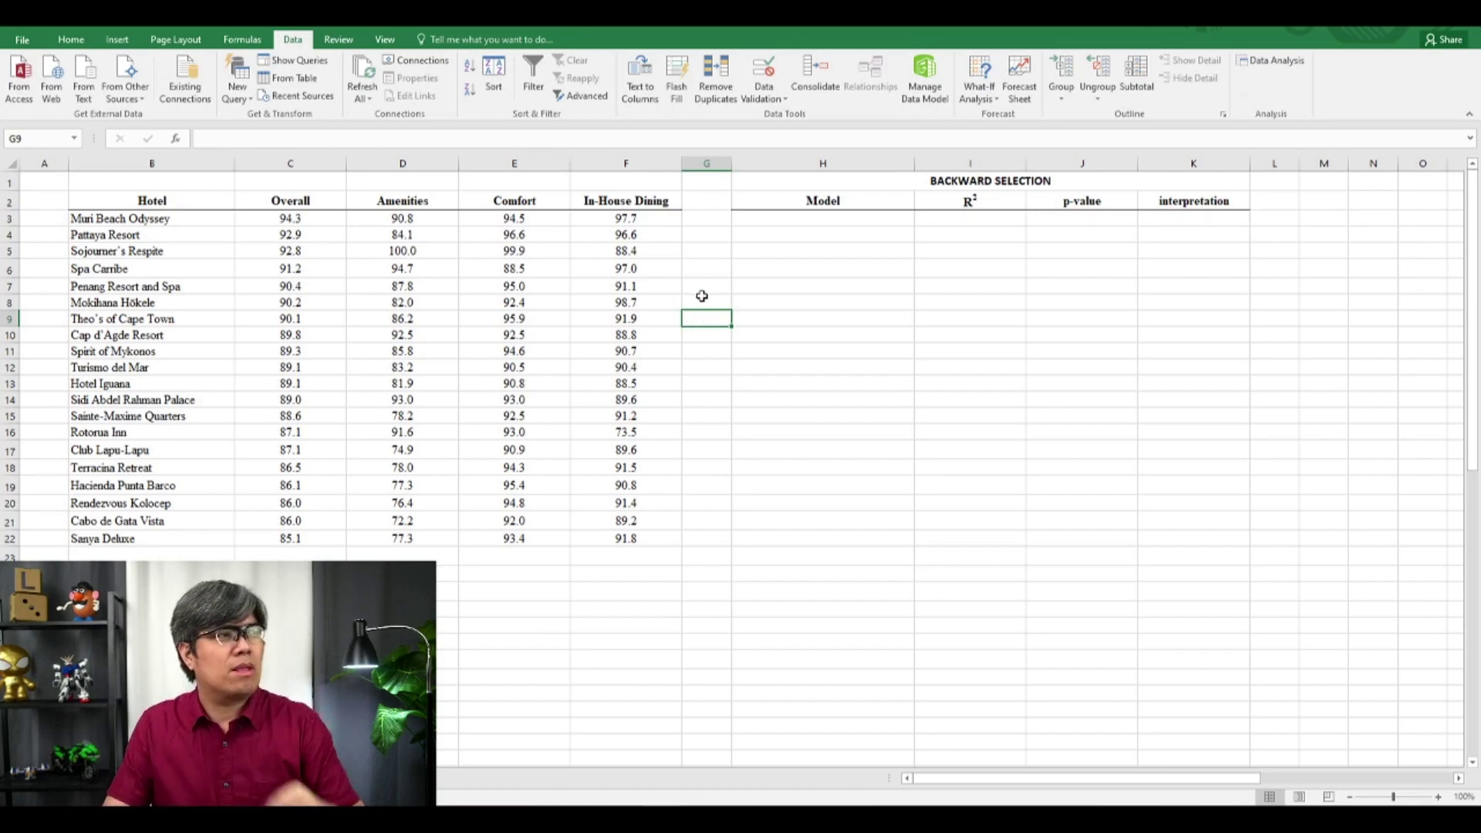
Run a regression with labels on Y range C2:C22 and X range D2:F22, sending the output to M2.
click(1285, 63)
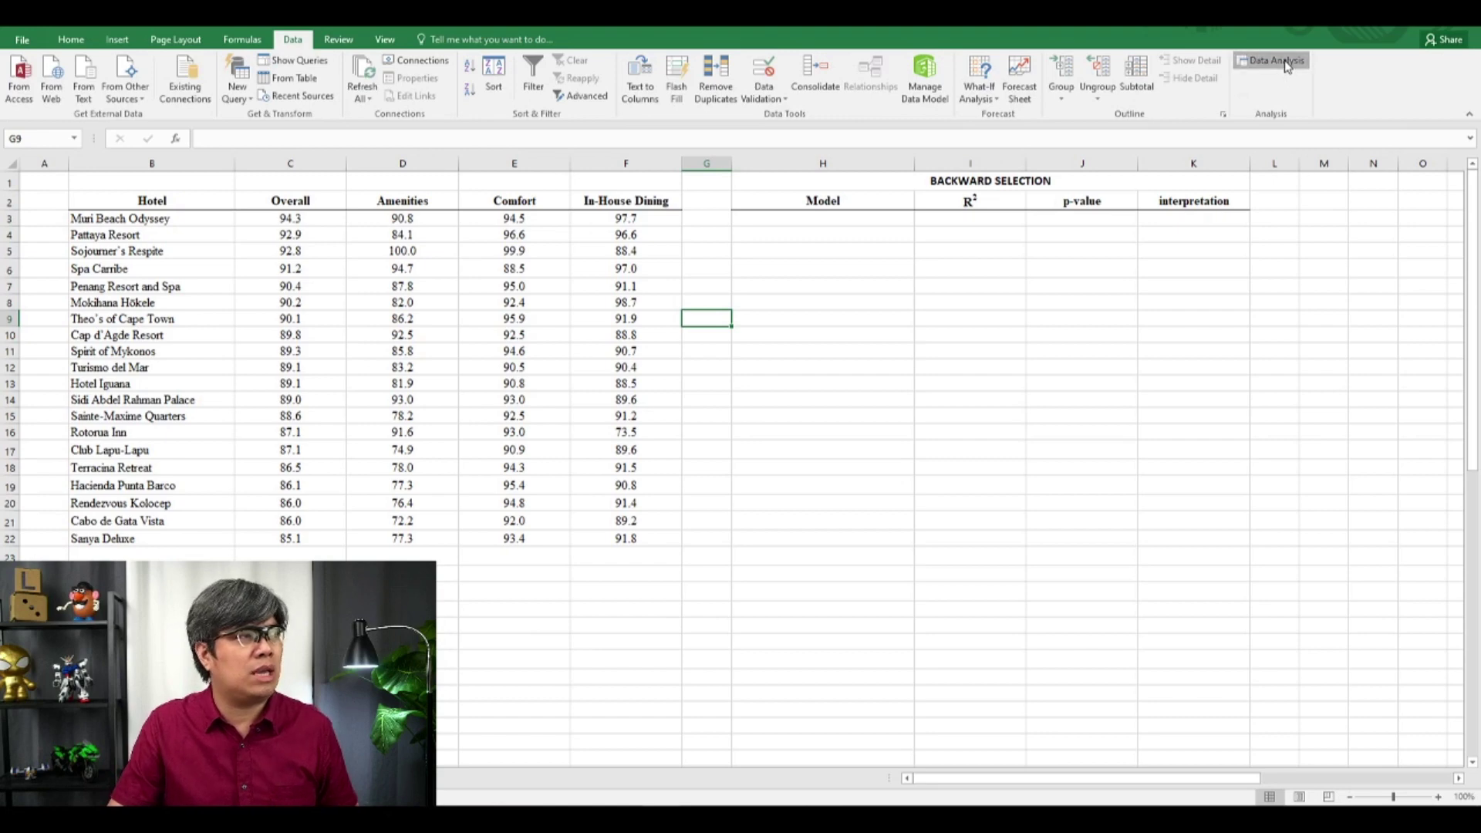
click(610, 222)
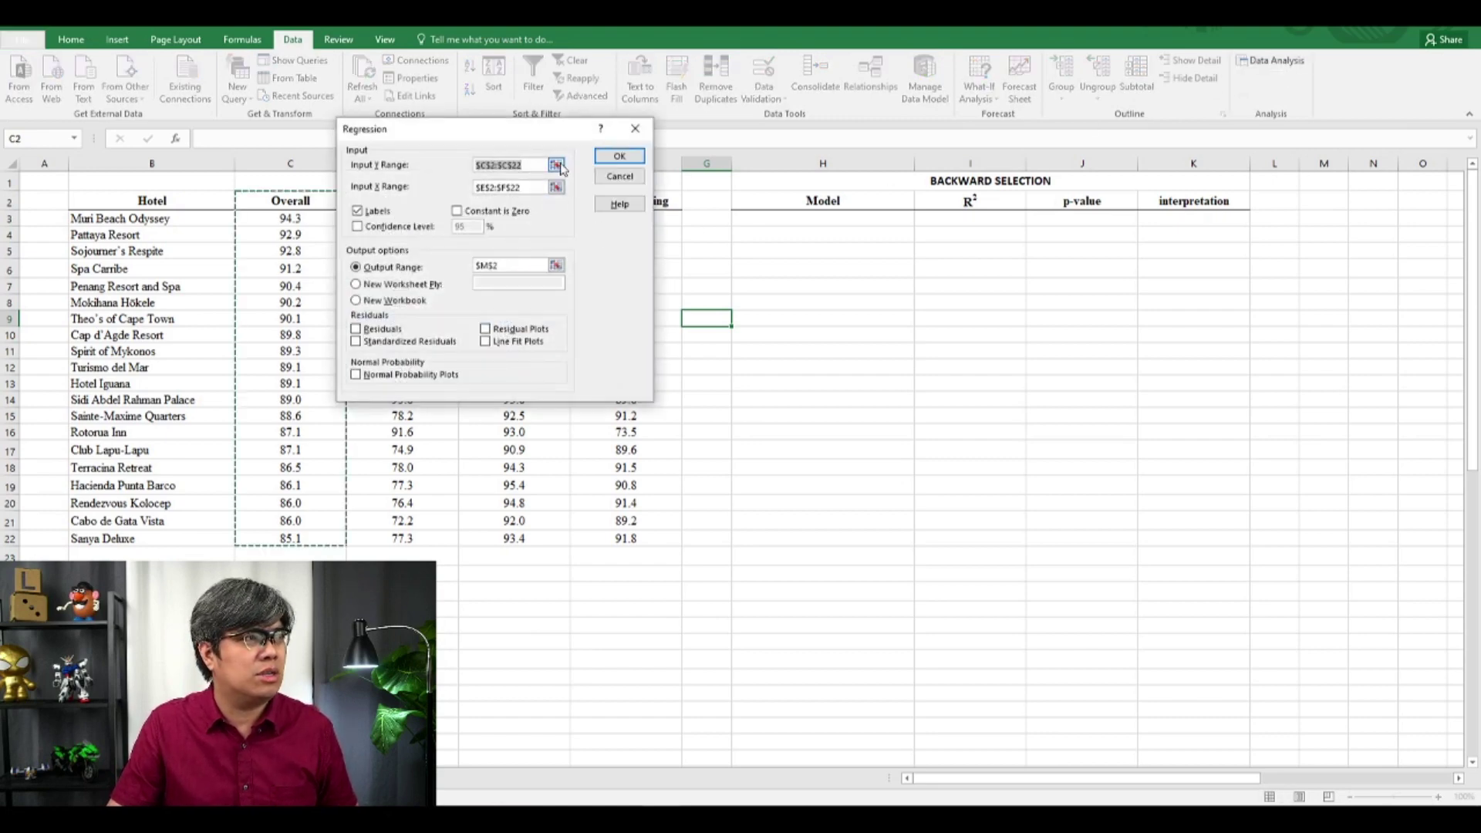
click(556, 166)
drag(290, 201, 287, 539)
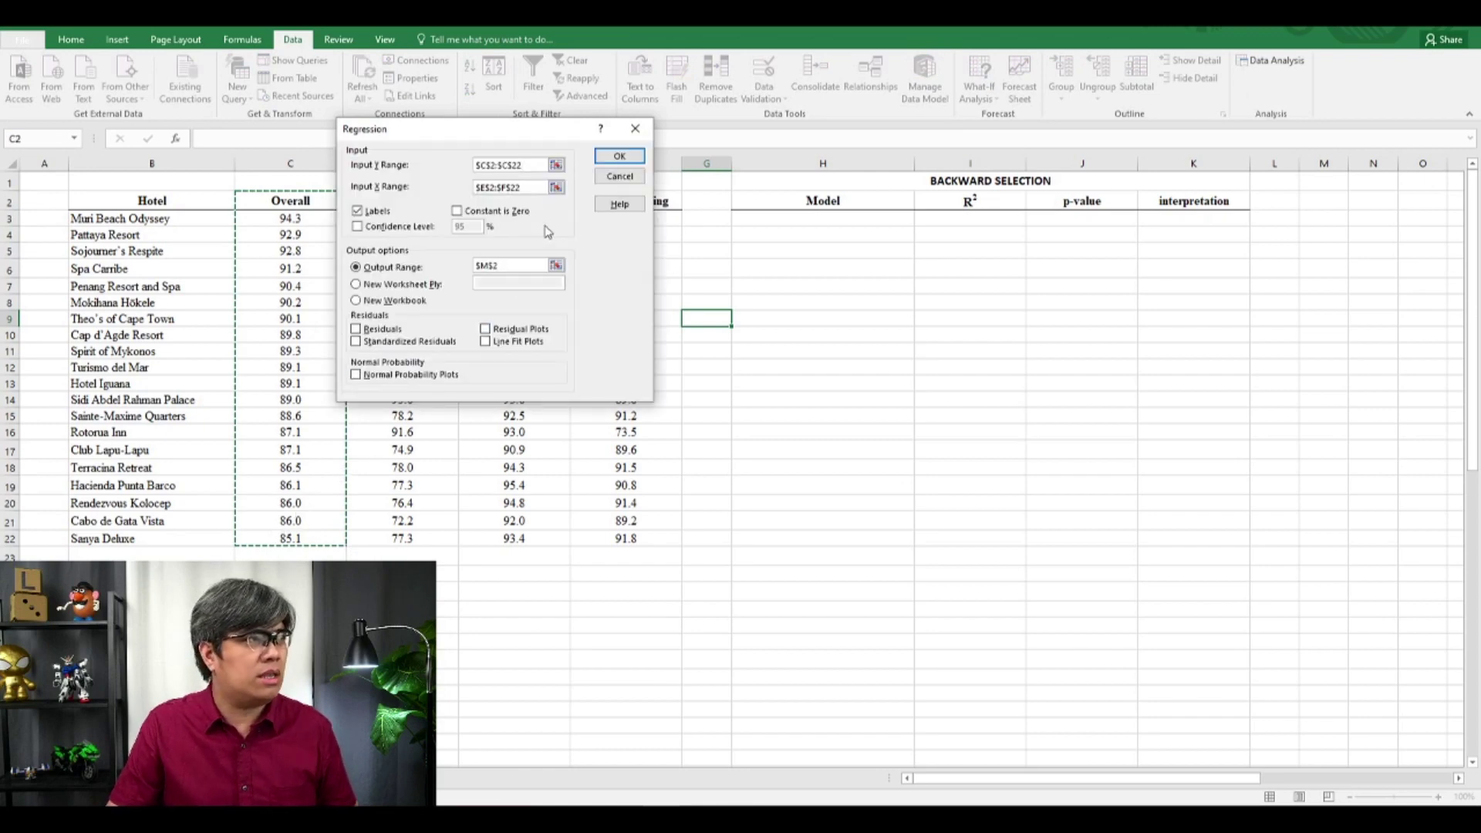
click(557, 187)
drag(402, 200, 646, 538)
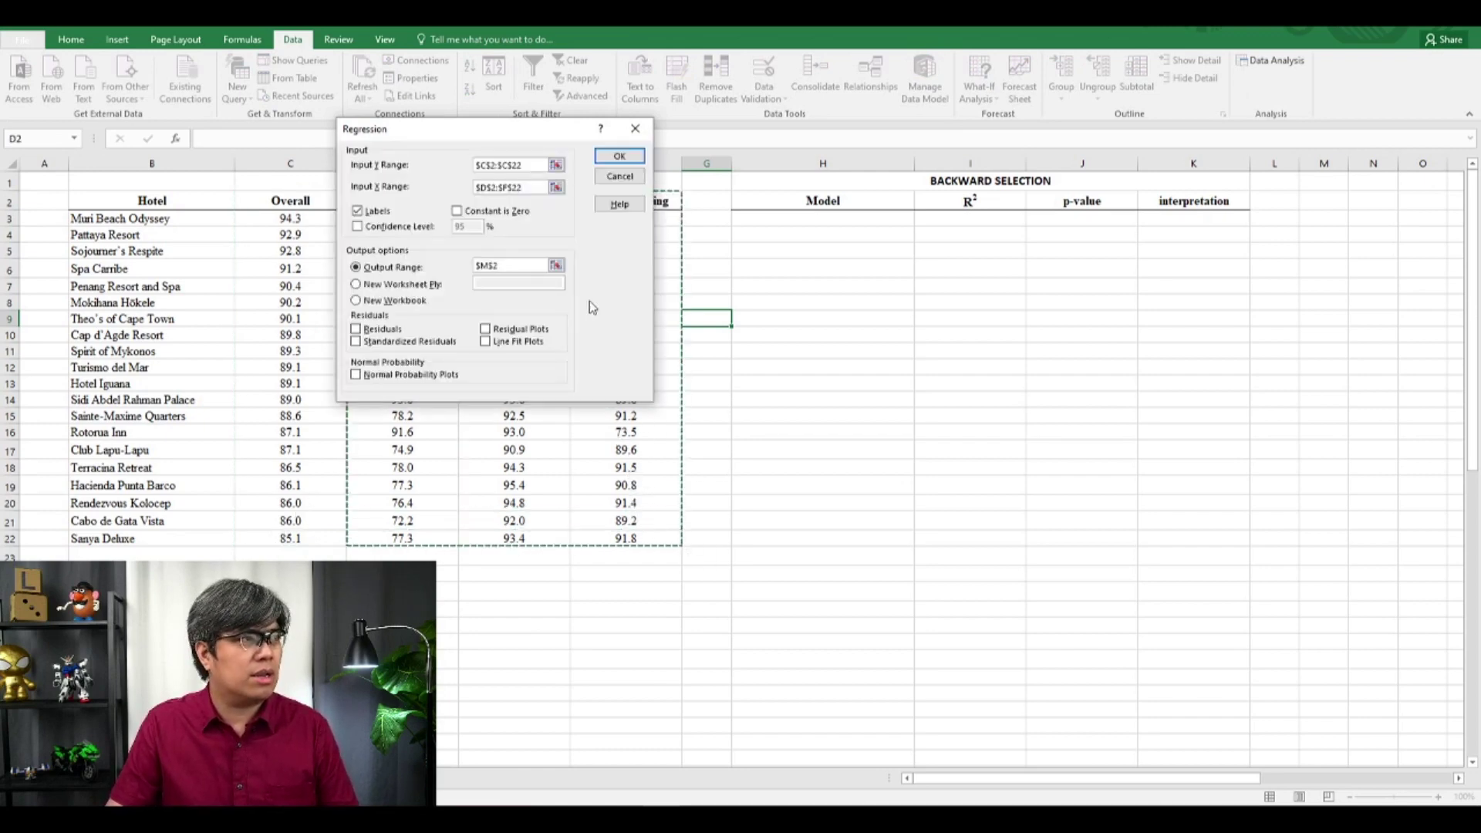
click(556, 265)
click(1329, 205)
key(Return)
key(Return)
Autofit column M and fill the R Square value in N6 with yellow.
drag(823, 353, 1226, 353)
double_click(1130, 167)
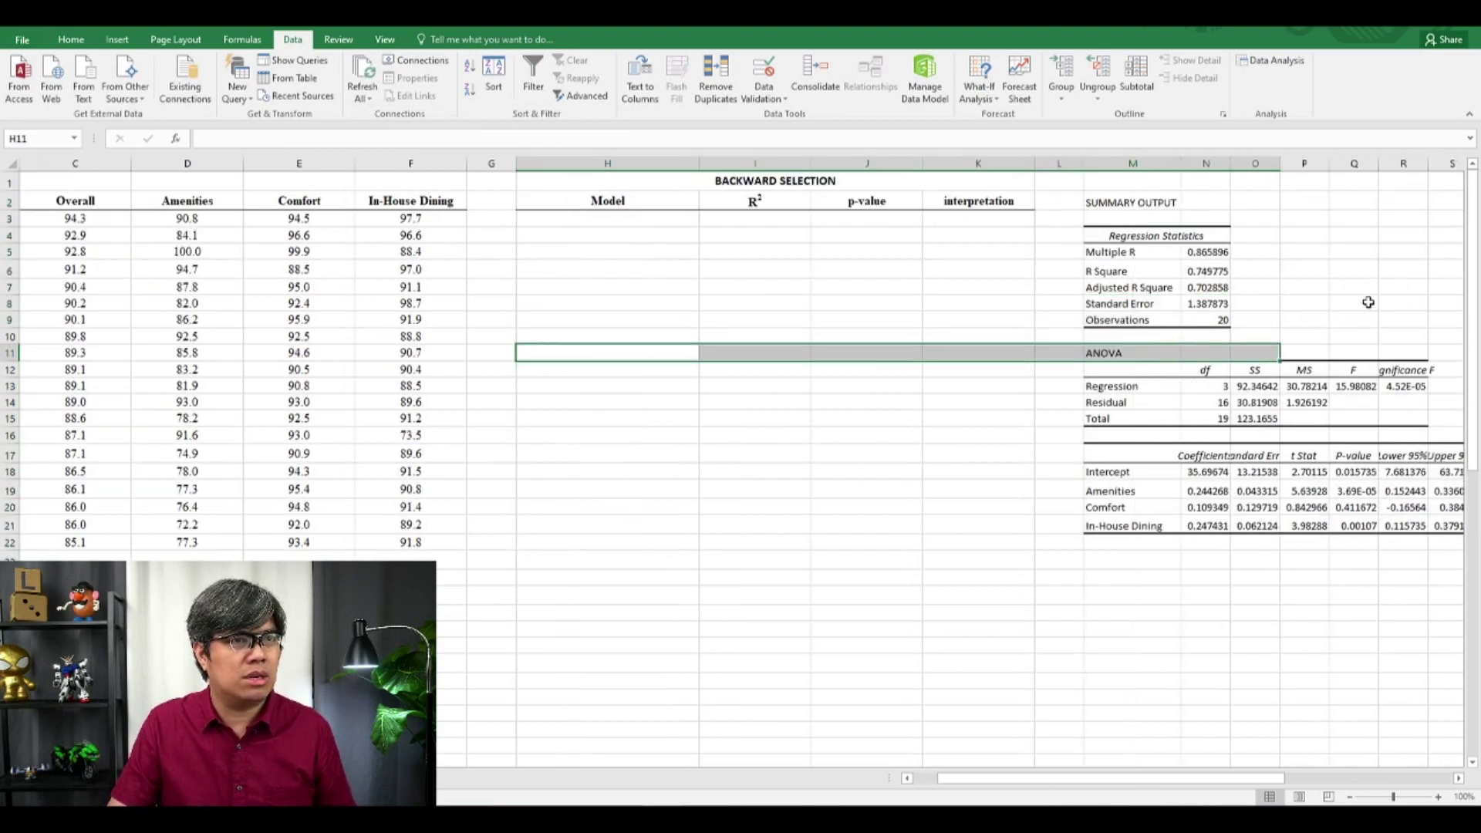
click(1204, 270)
click(70, 39)
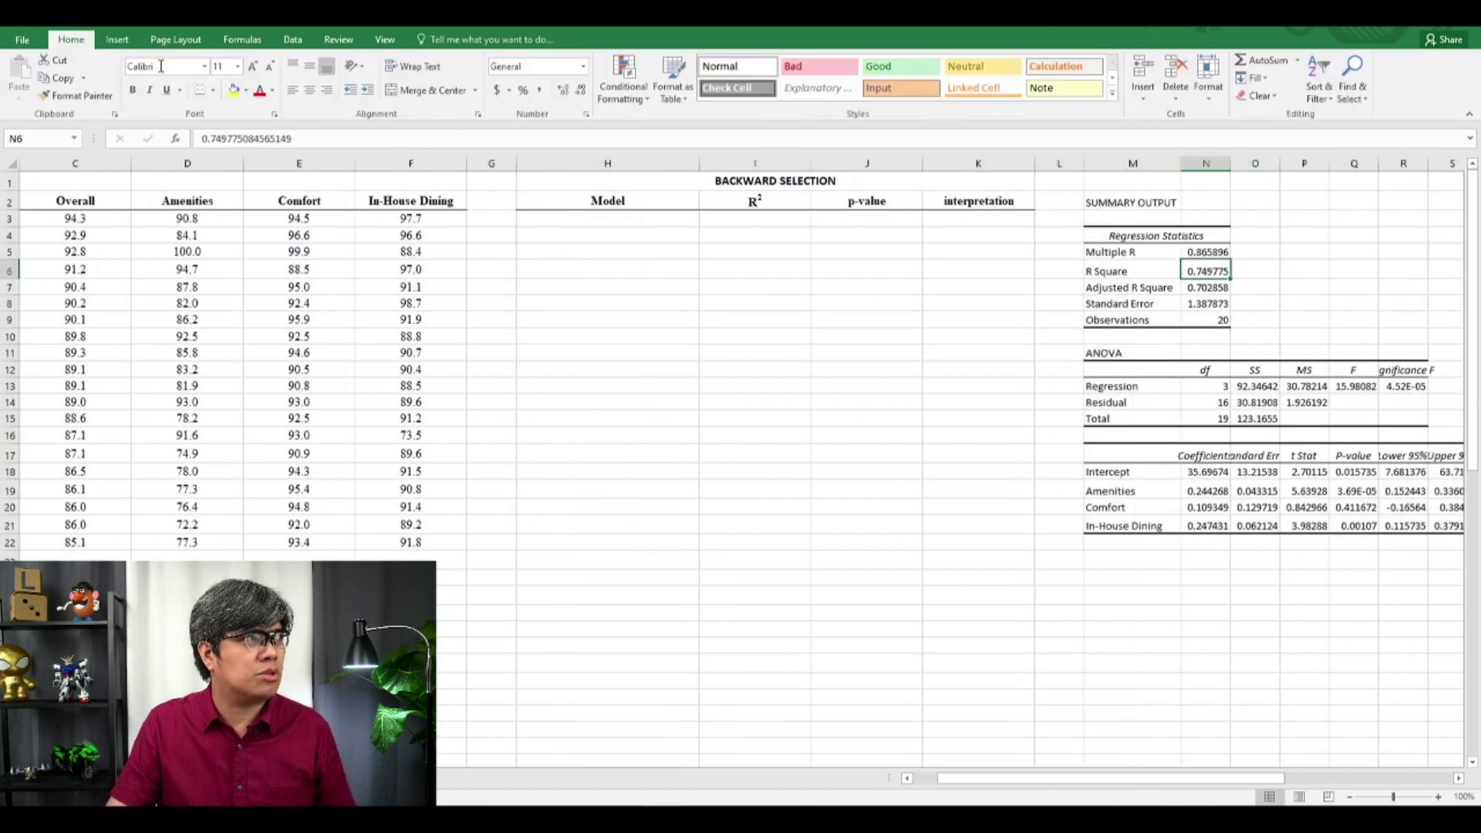
click(233, 90)
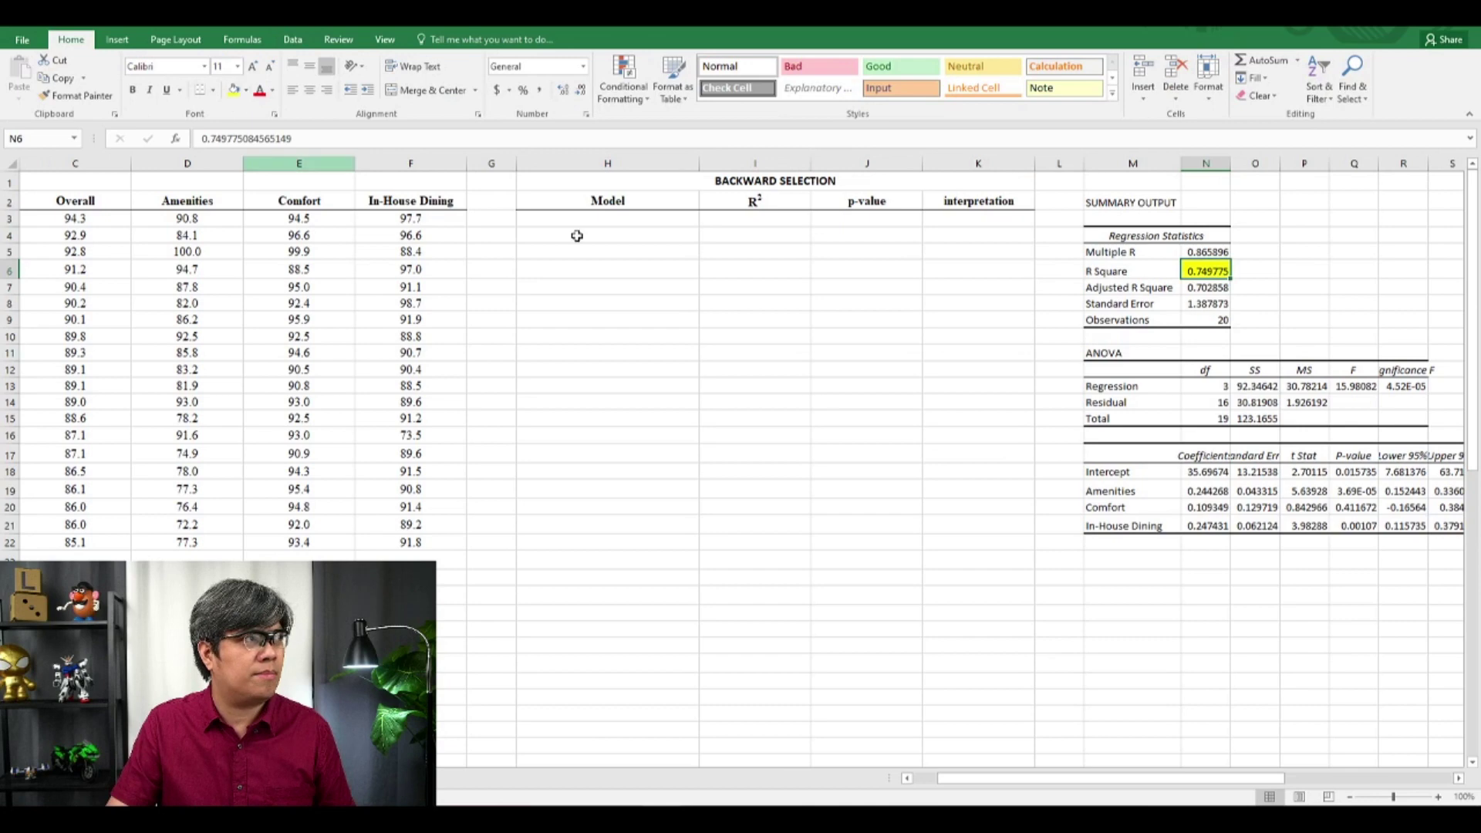
Autofit column R and fill the Significance F value in R13 with yellow.
double_click(1428, 169)
click(1412, 386)
click(233, 90)
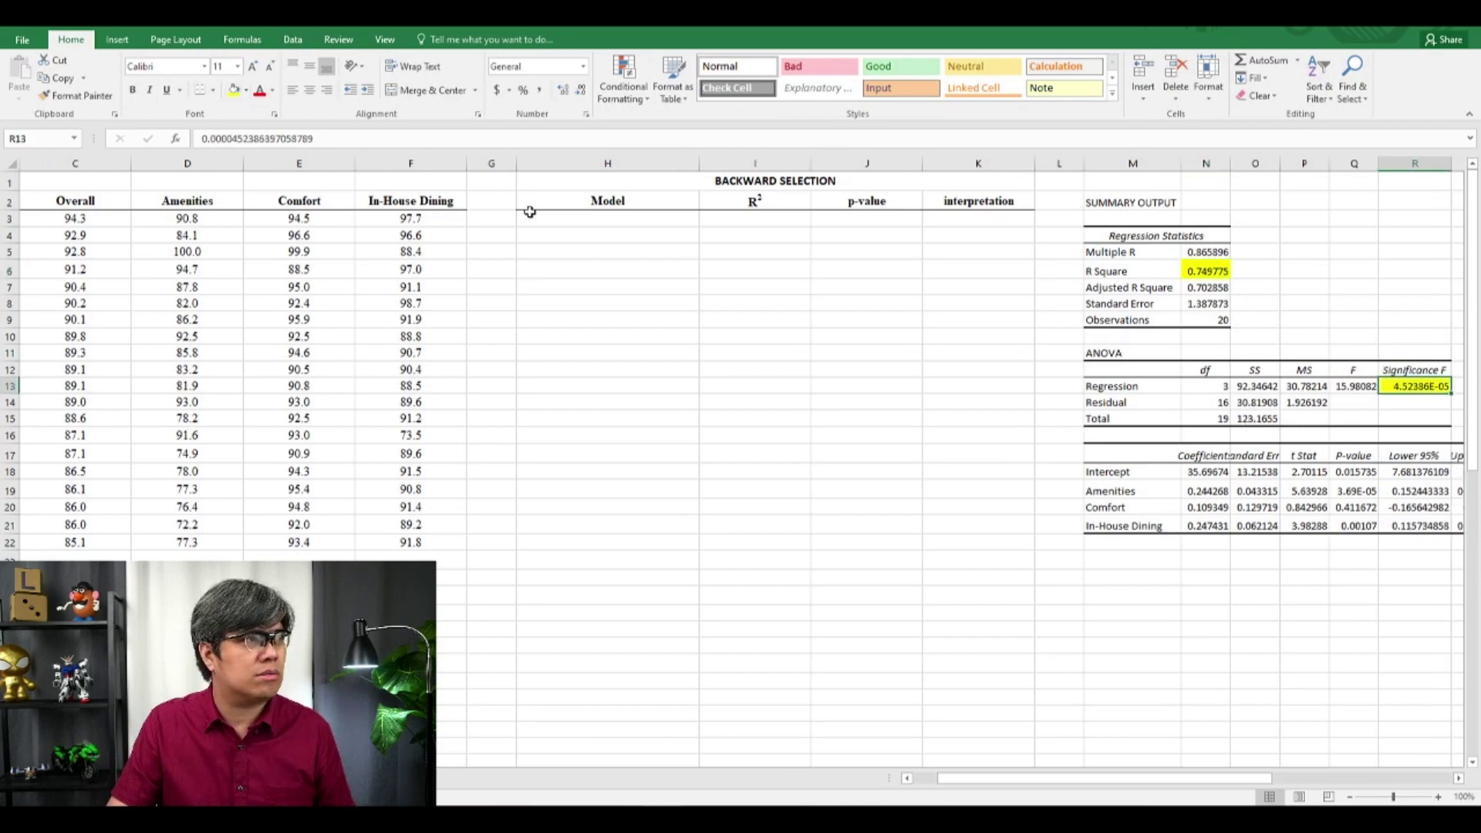
Enter the model name "Amenities/Comfort/In House Dining" in H3 and link its R² cell I3 to N6.
click(566, 220)
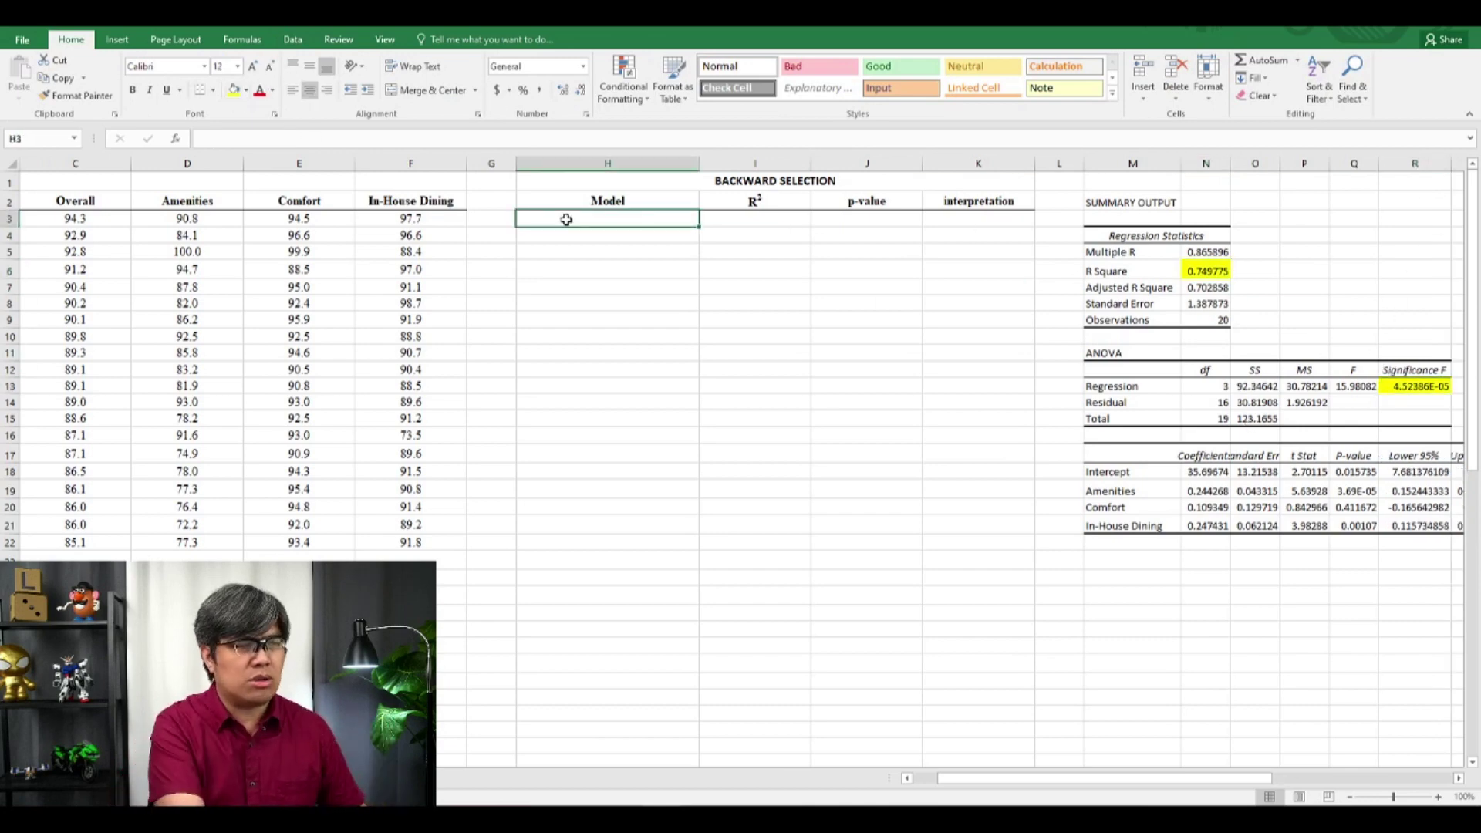
text(Amenities/Comfort/In House Dining)
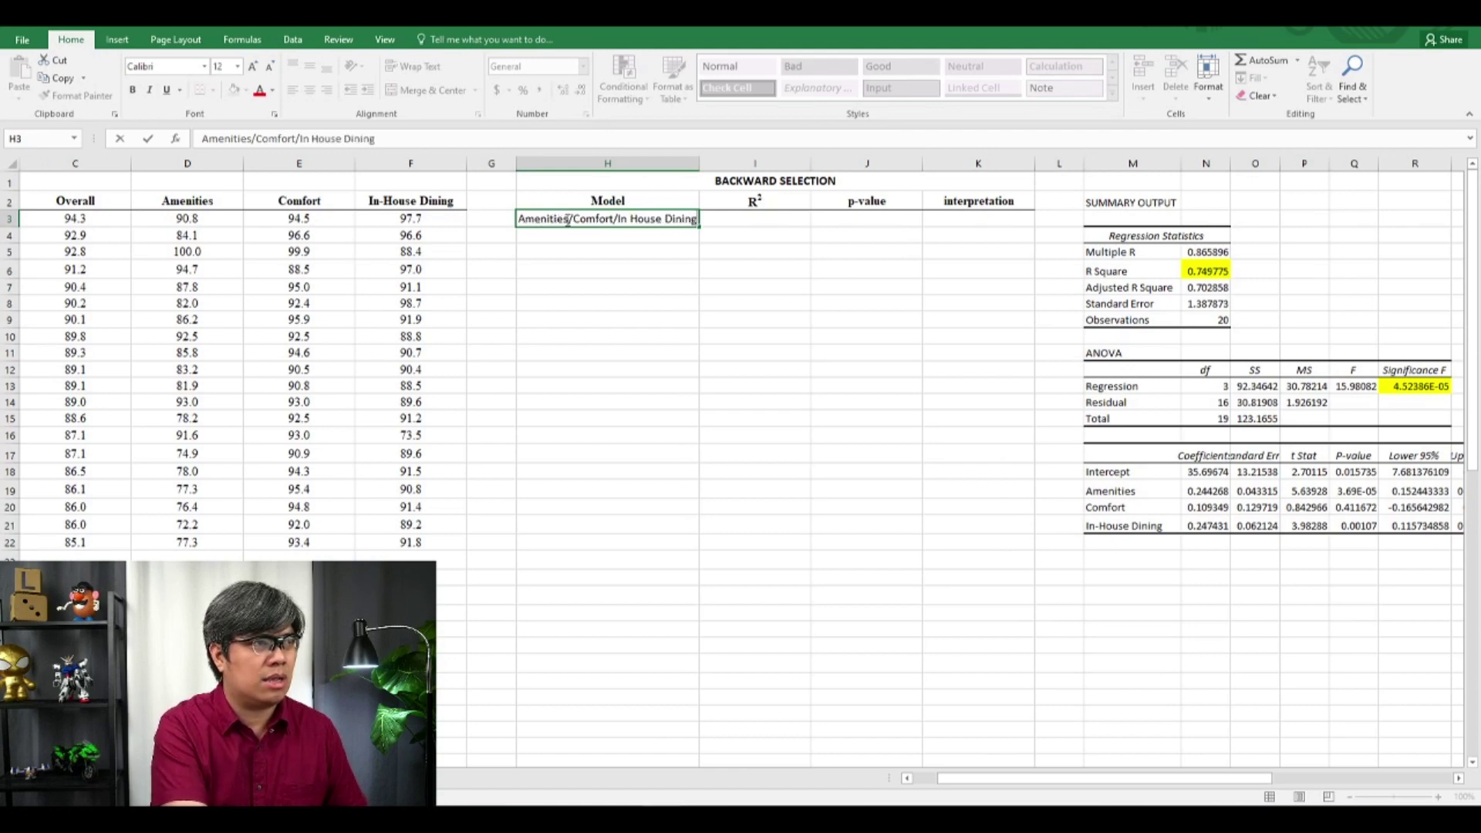
key(Tab)
text(=)
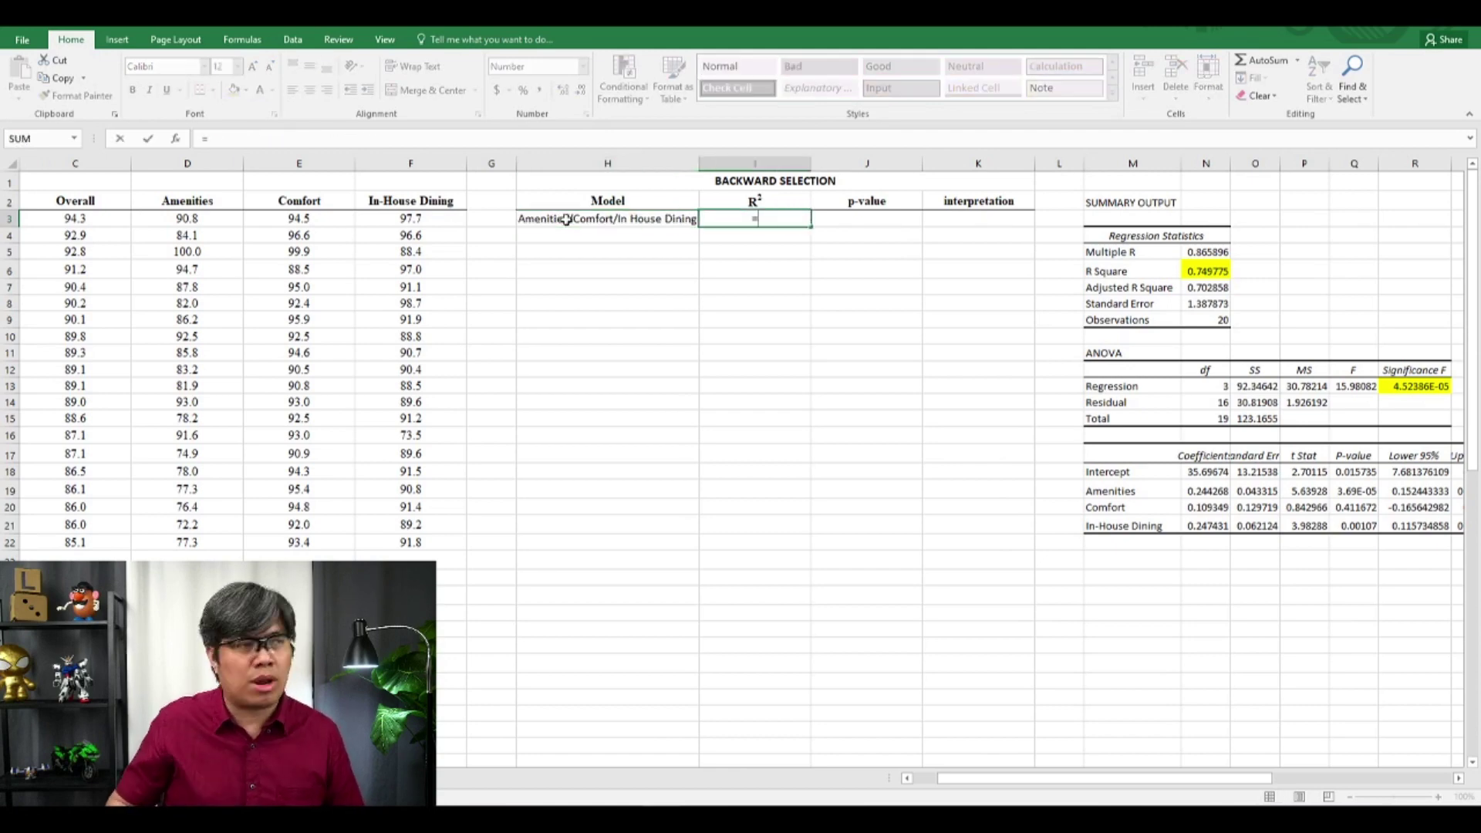
click(1195, 270)
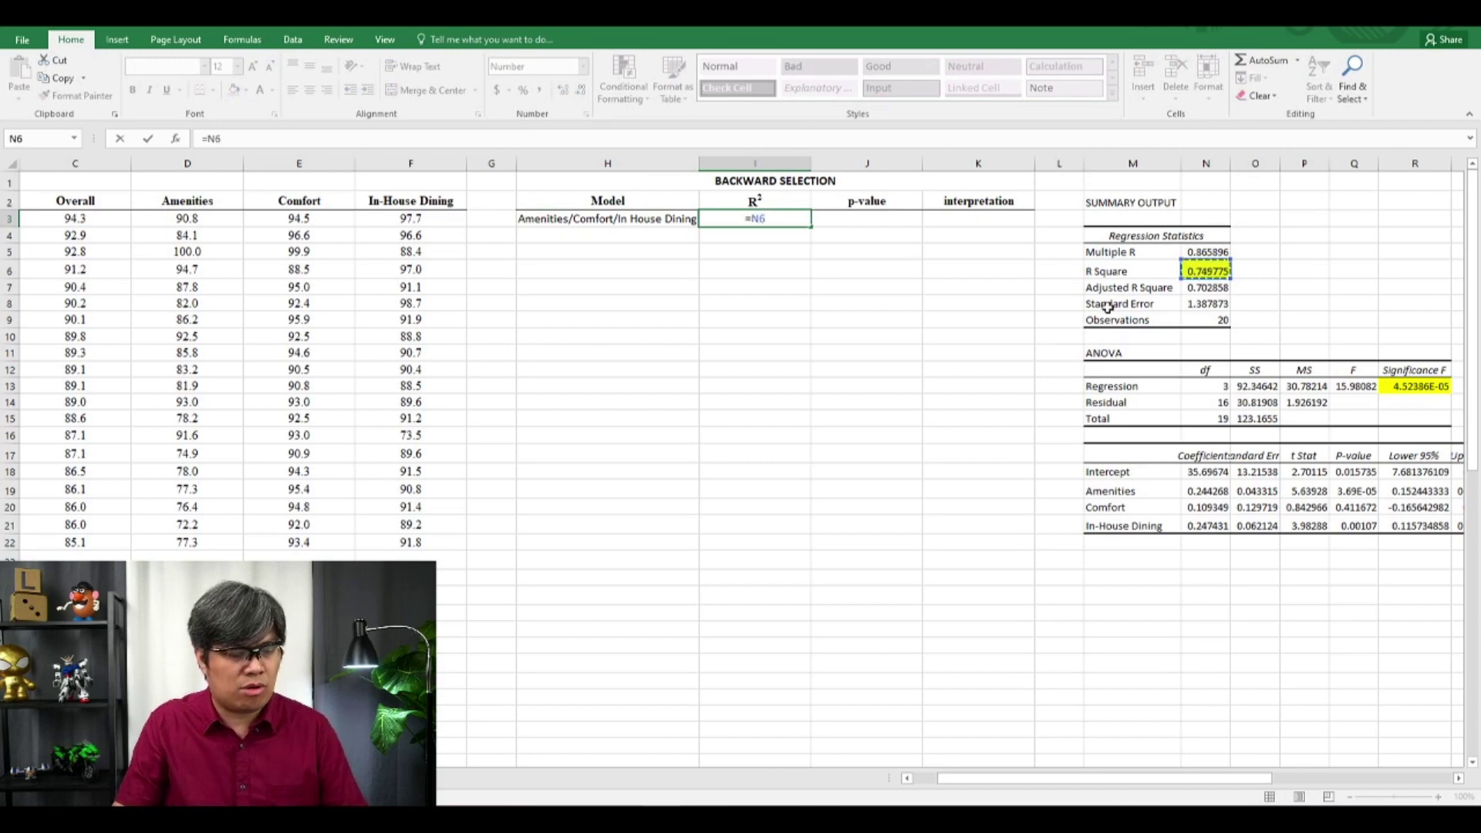
key(Return)
Link the p-value cell J3 to the Significance F in R13 and enter "Sig." as the interpretation in K3.
click(875, 219)
text(=)
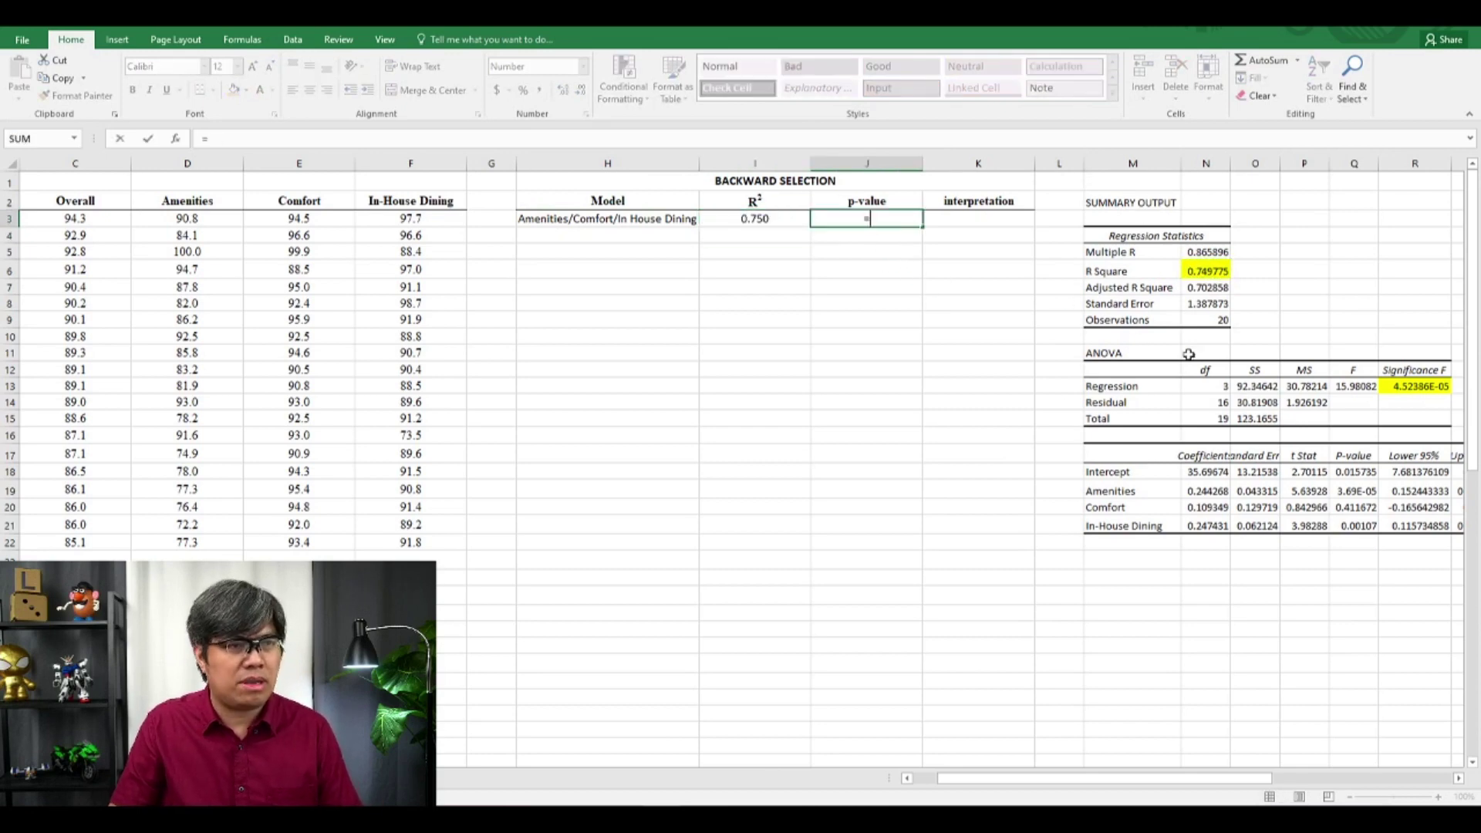
click(1418, 388)
key(Return)
click(970, 219)
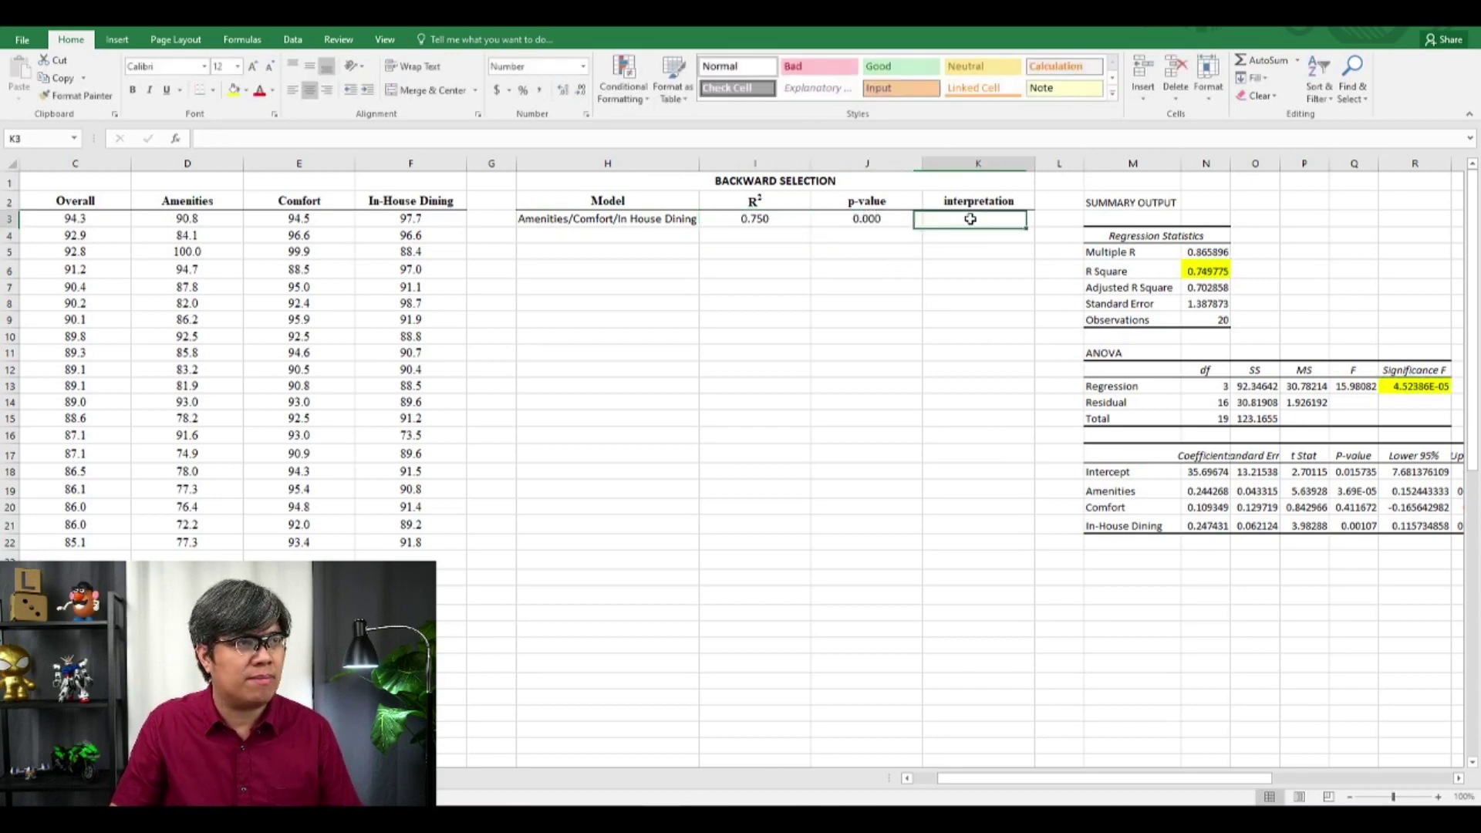
text(Sig.)
key(Return)
Replace the R² and p-value formulas in I3:J3 with their static values.
key(Left)
key(shift+Up)
key(Up)
key(shift+Left)
key(ctrl+c)
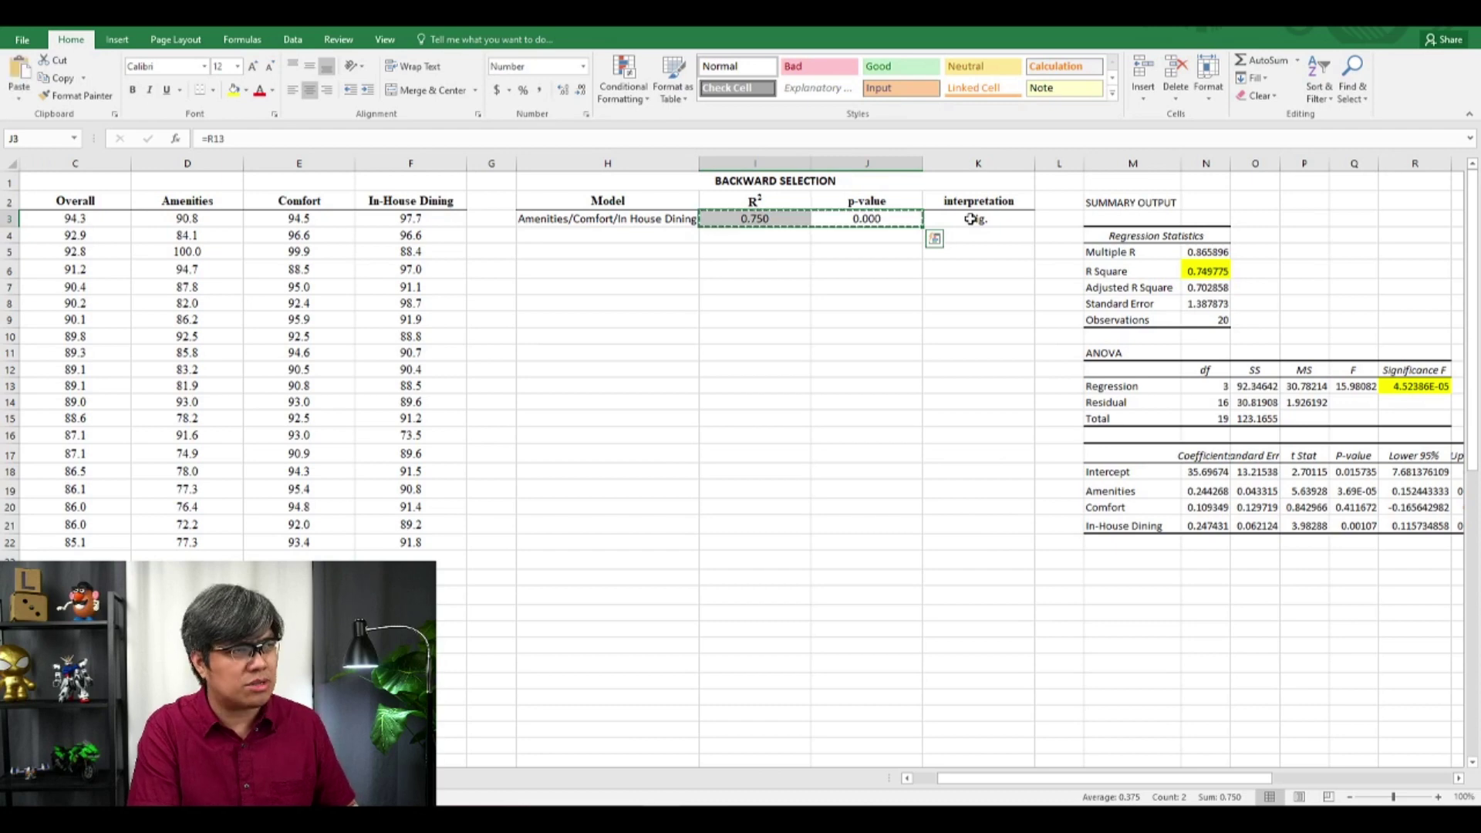
key(Left)
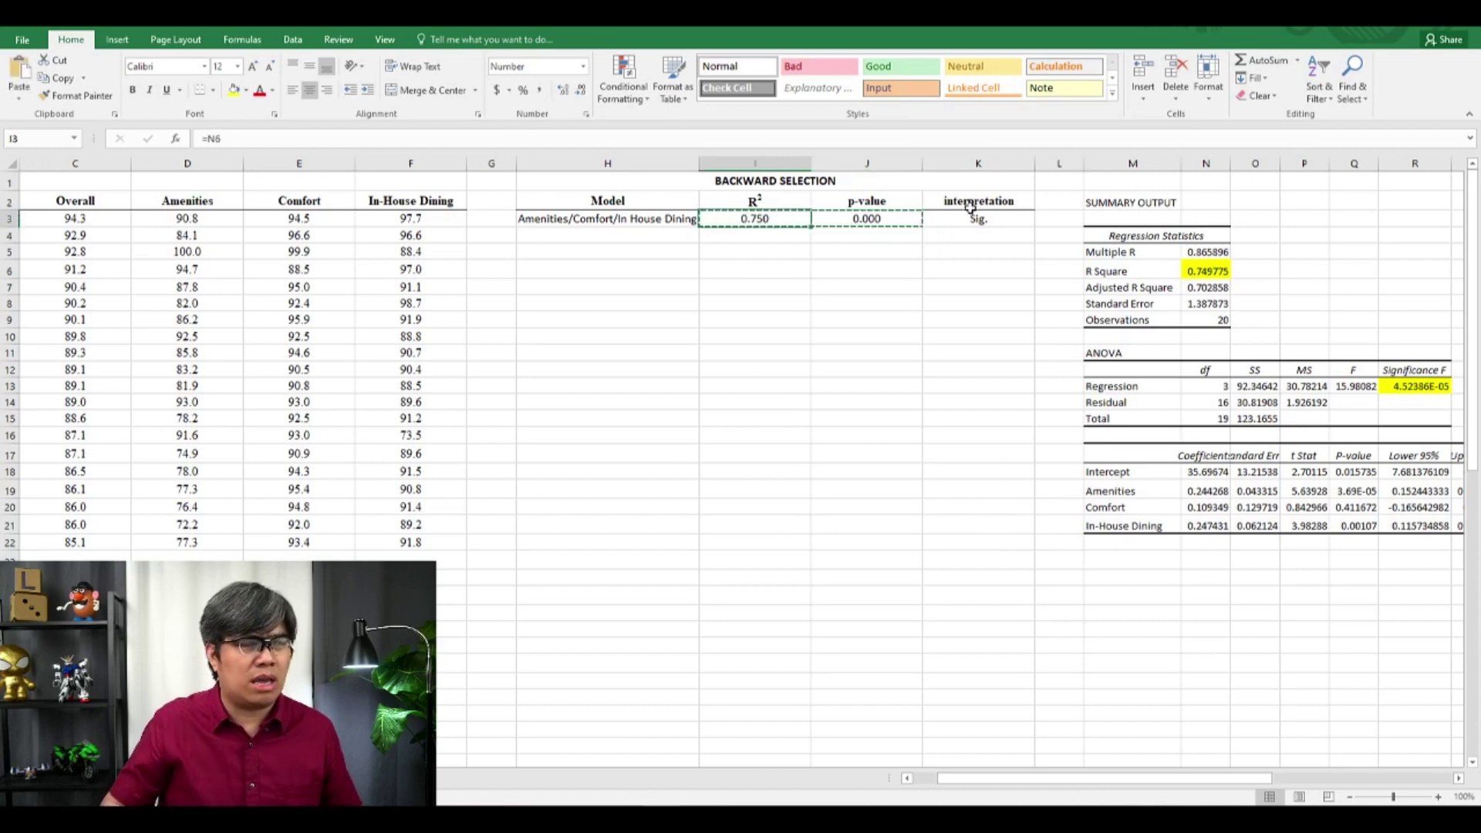
right_click(793, 219)
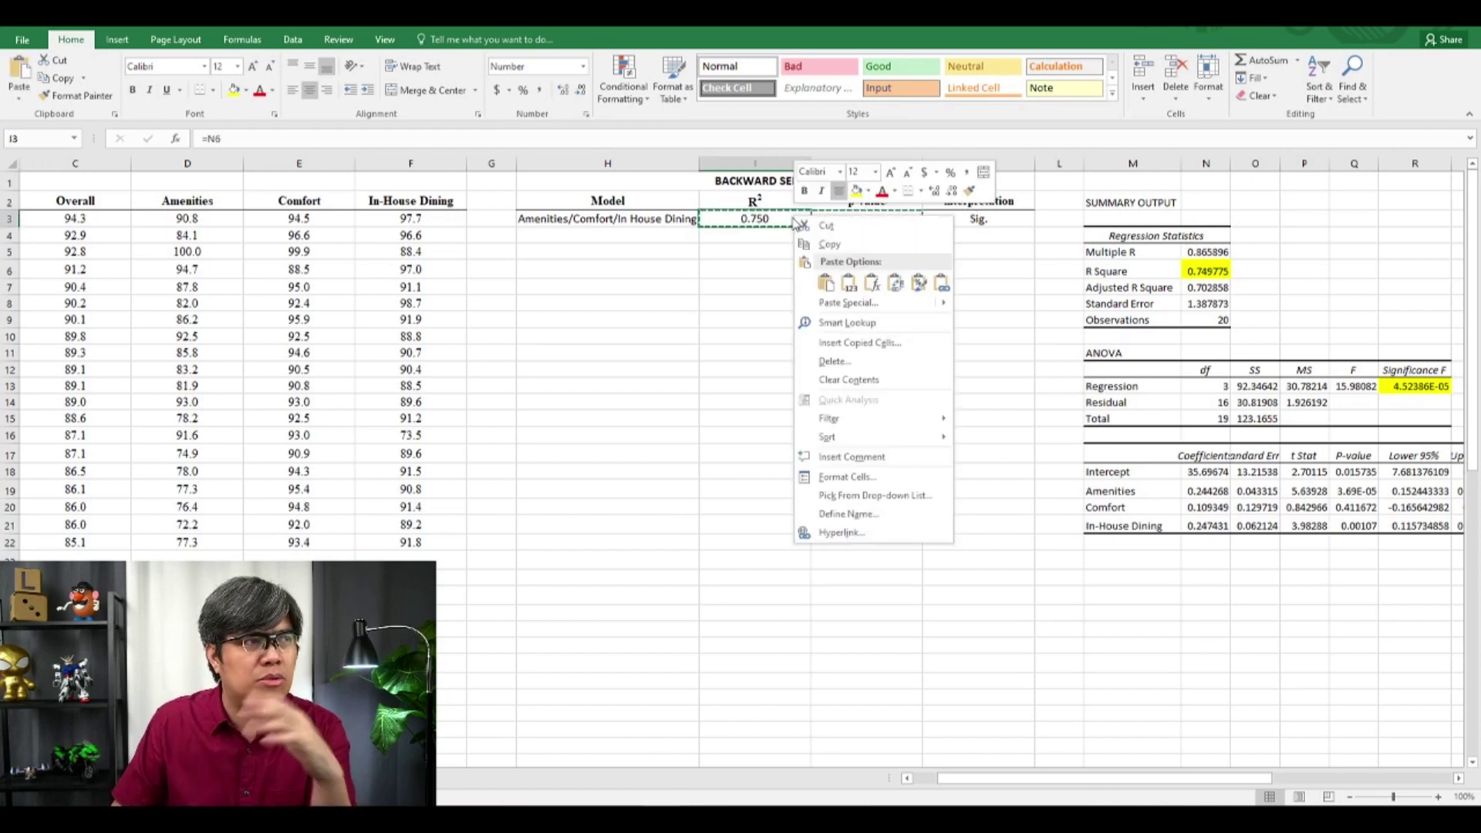
click(848, 282)
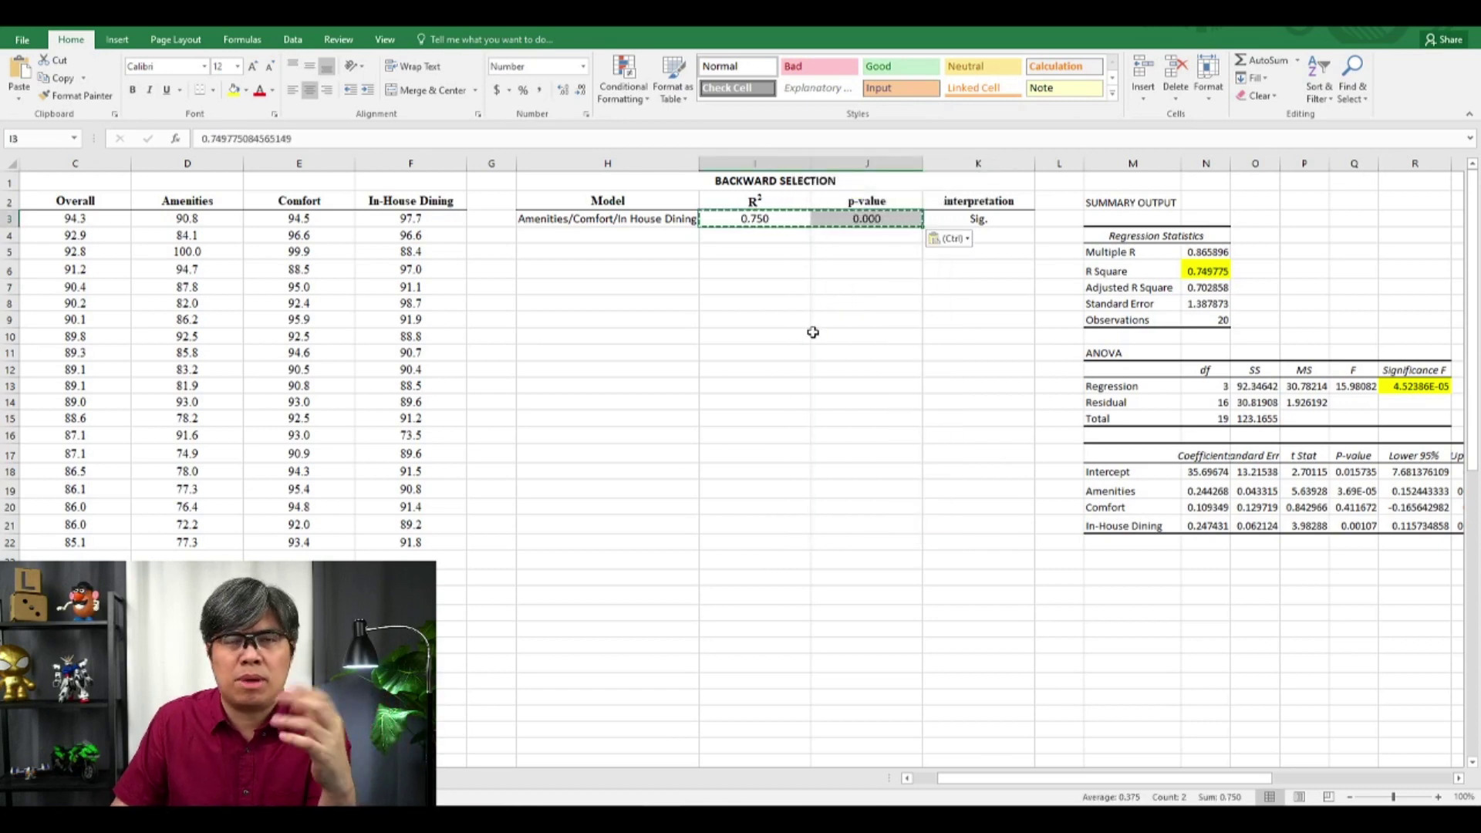
List the models "Comfort/In House Dining", "Amenities/In House Dining" and "Amenities/Comfort" in H5:H7.
click(660, 252)
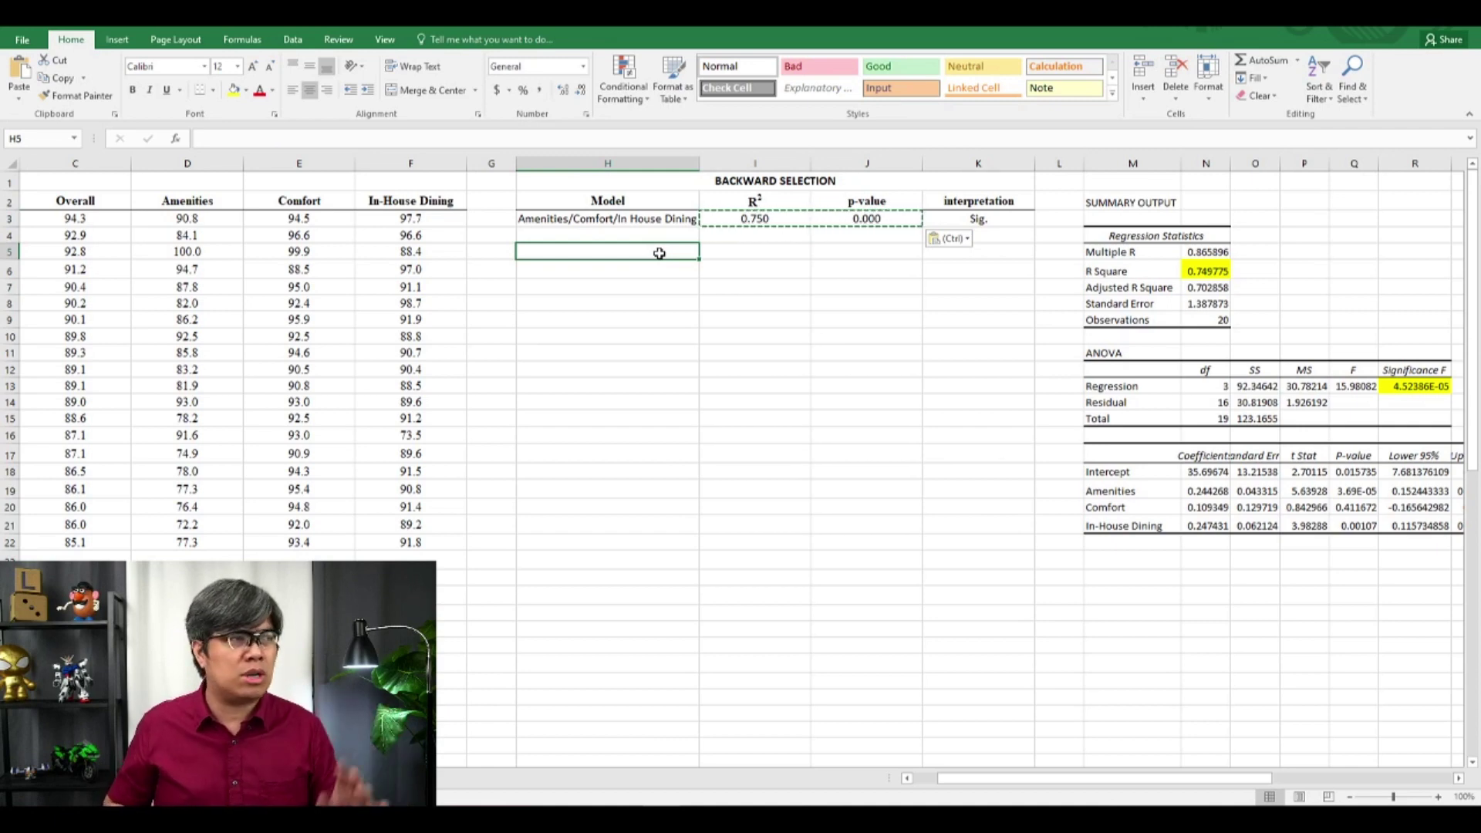
text(Comfort/In)
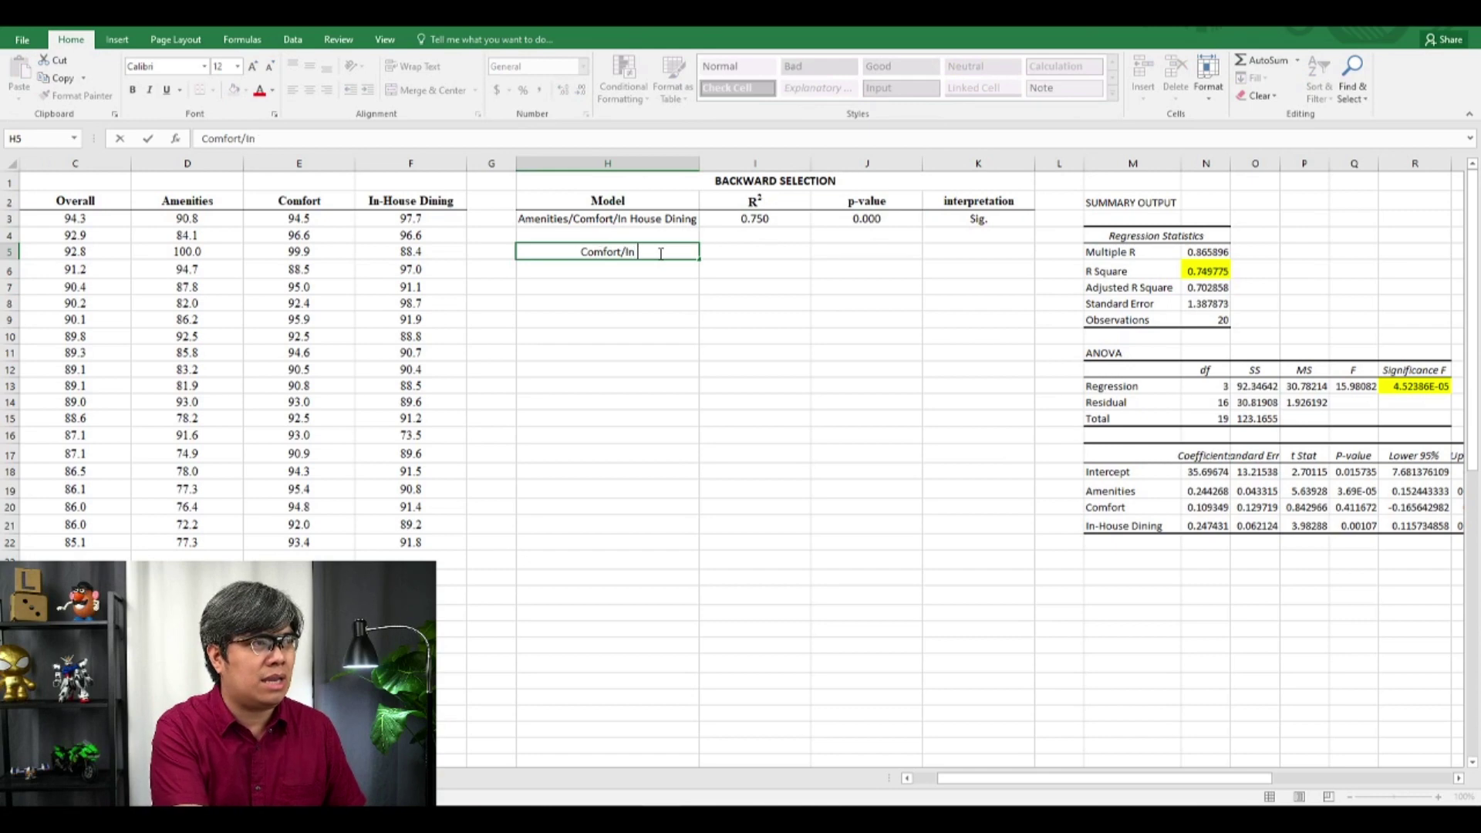
text( House Dining)
key(Return)
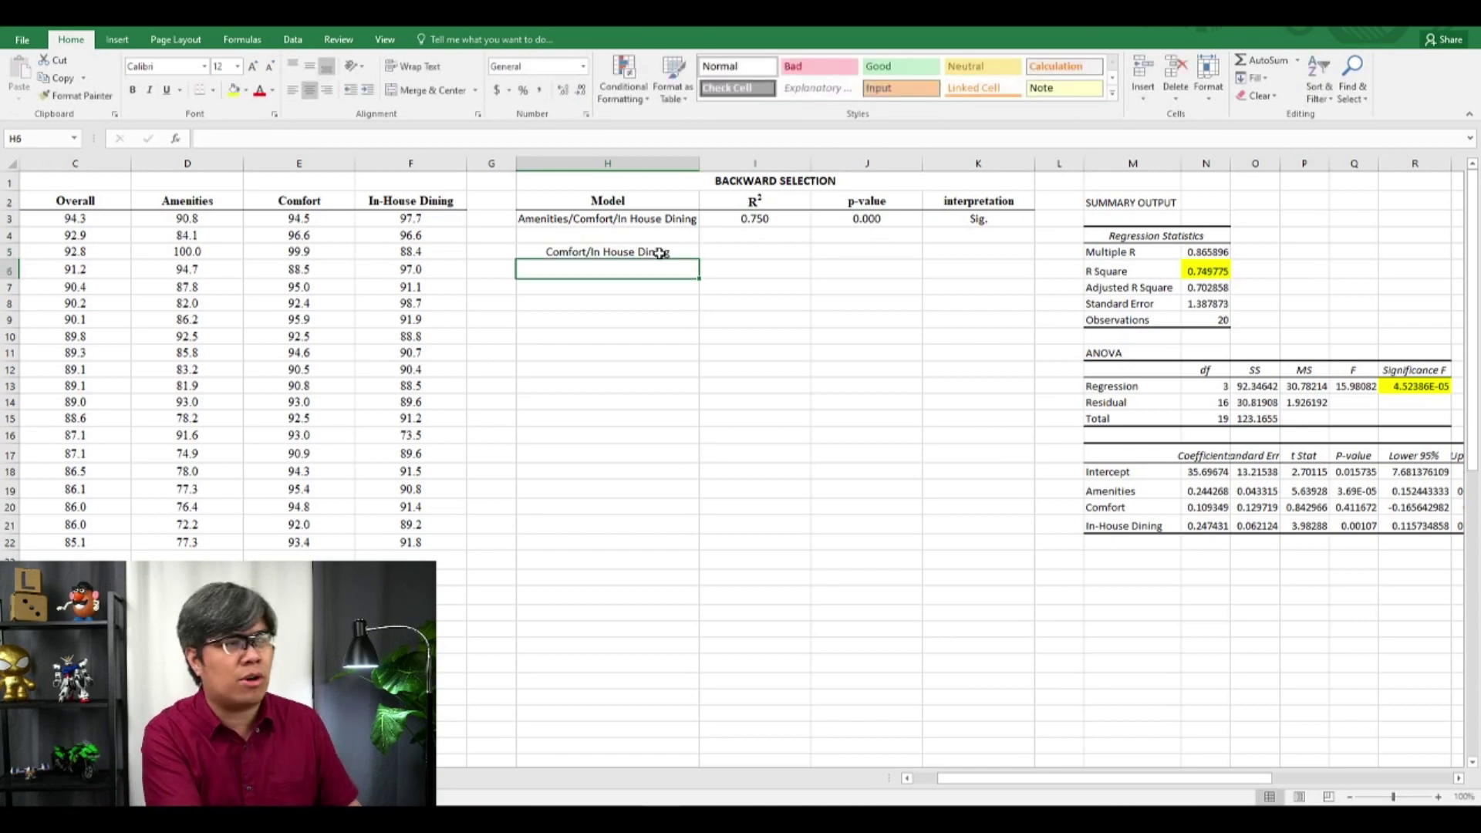
text(Amenities/In)
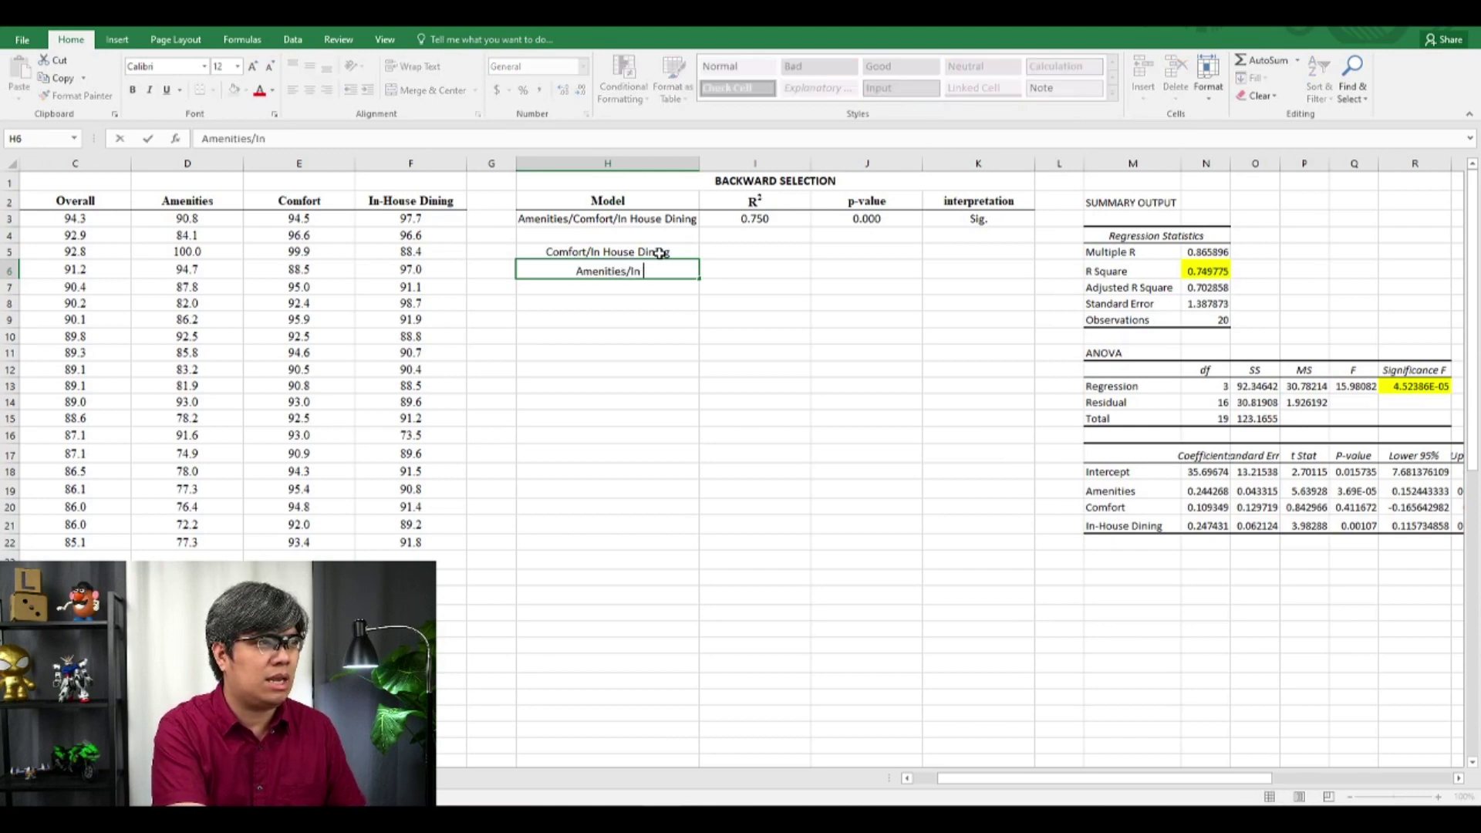
text( House Dining)
key(Return)
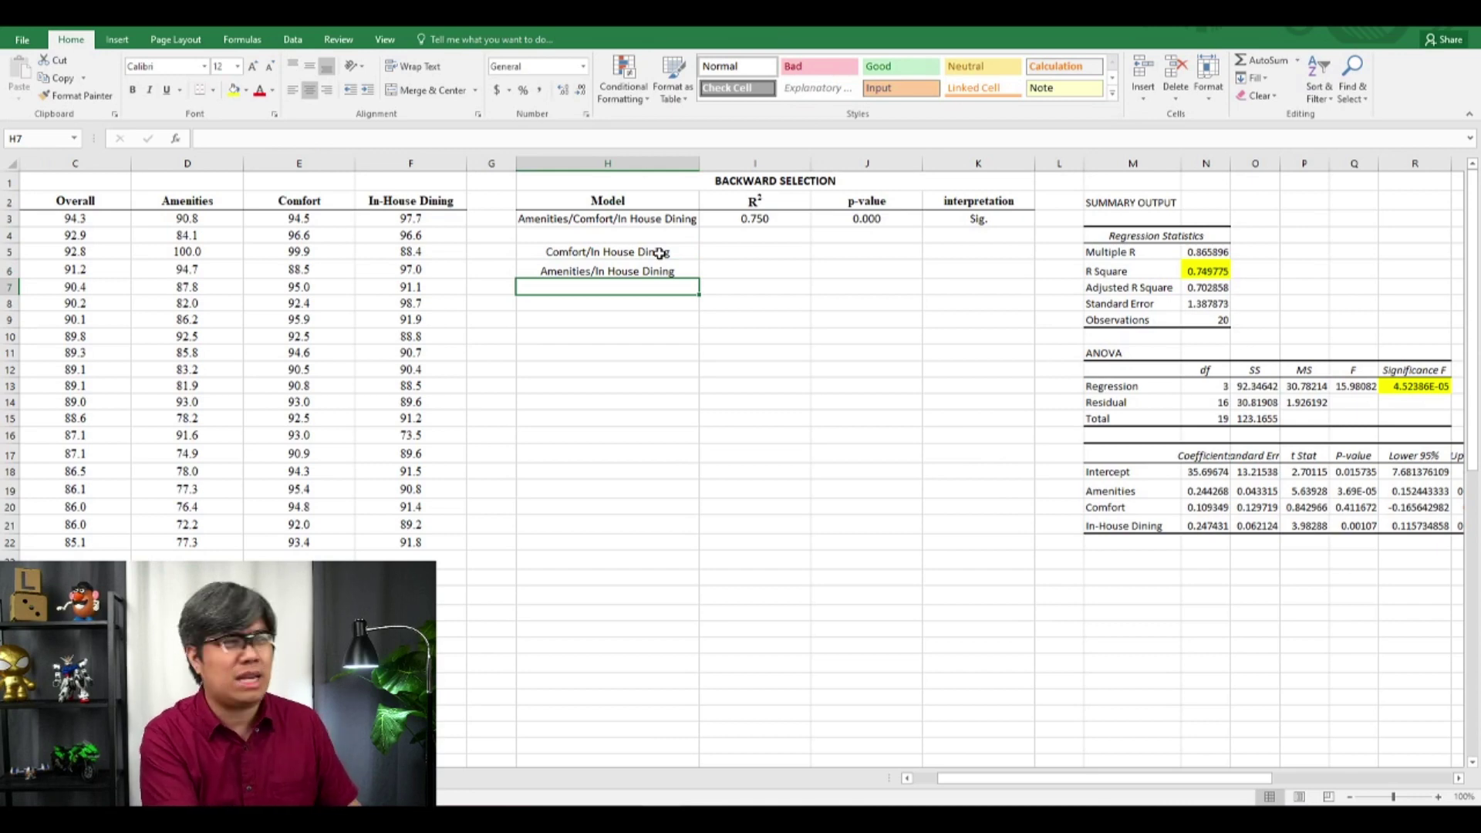
text(Amenities/Comfort)
key(Return)
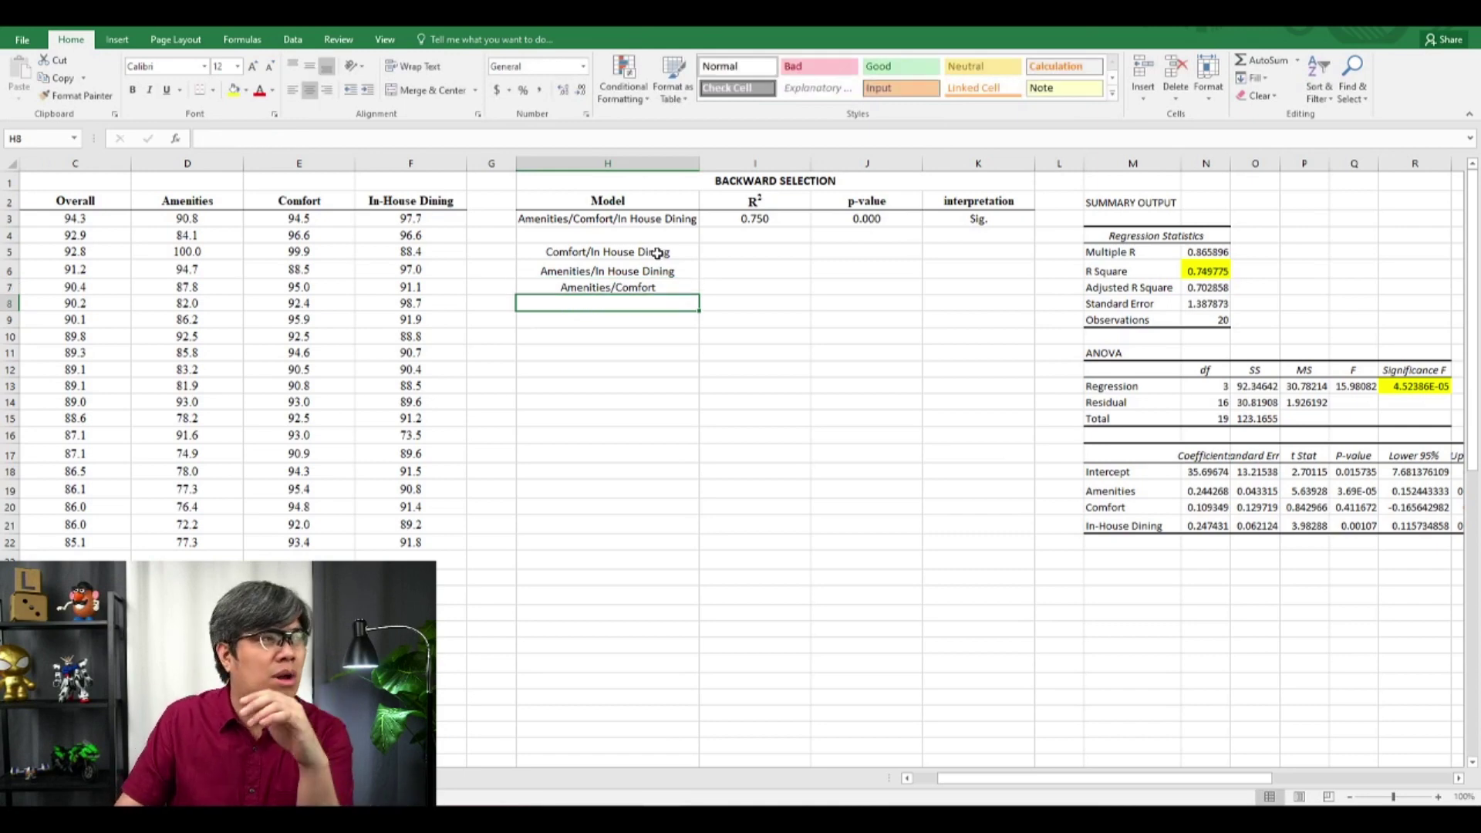
Rerun the regression with the X range changed to E2:F22, overwriting the existing output at M2.
click(292, 39)
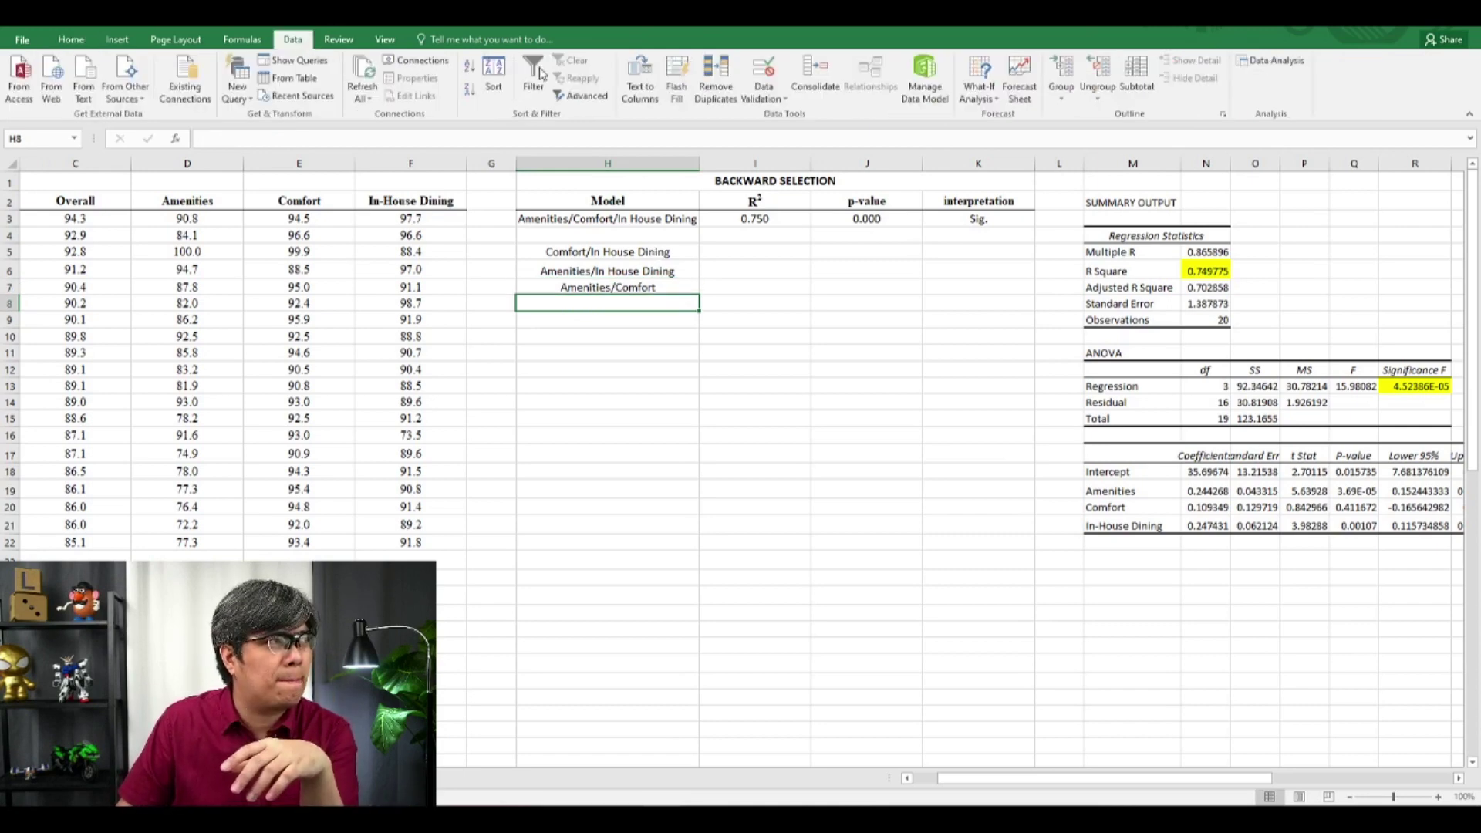
click(1273, 60)
click(609, 223)
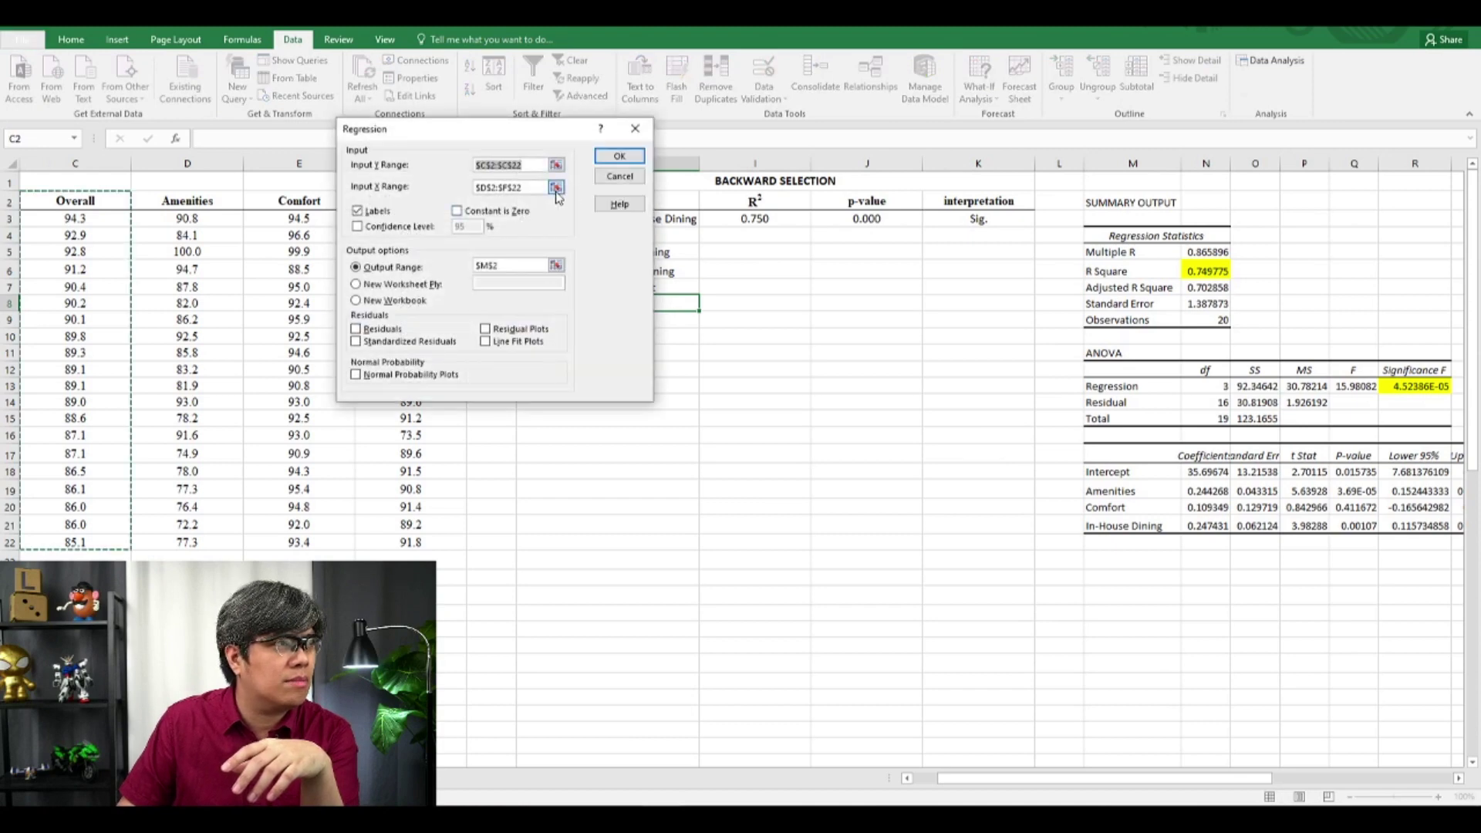
click(552, 186)
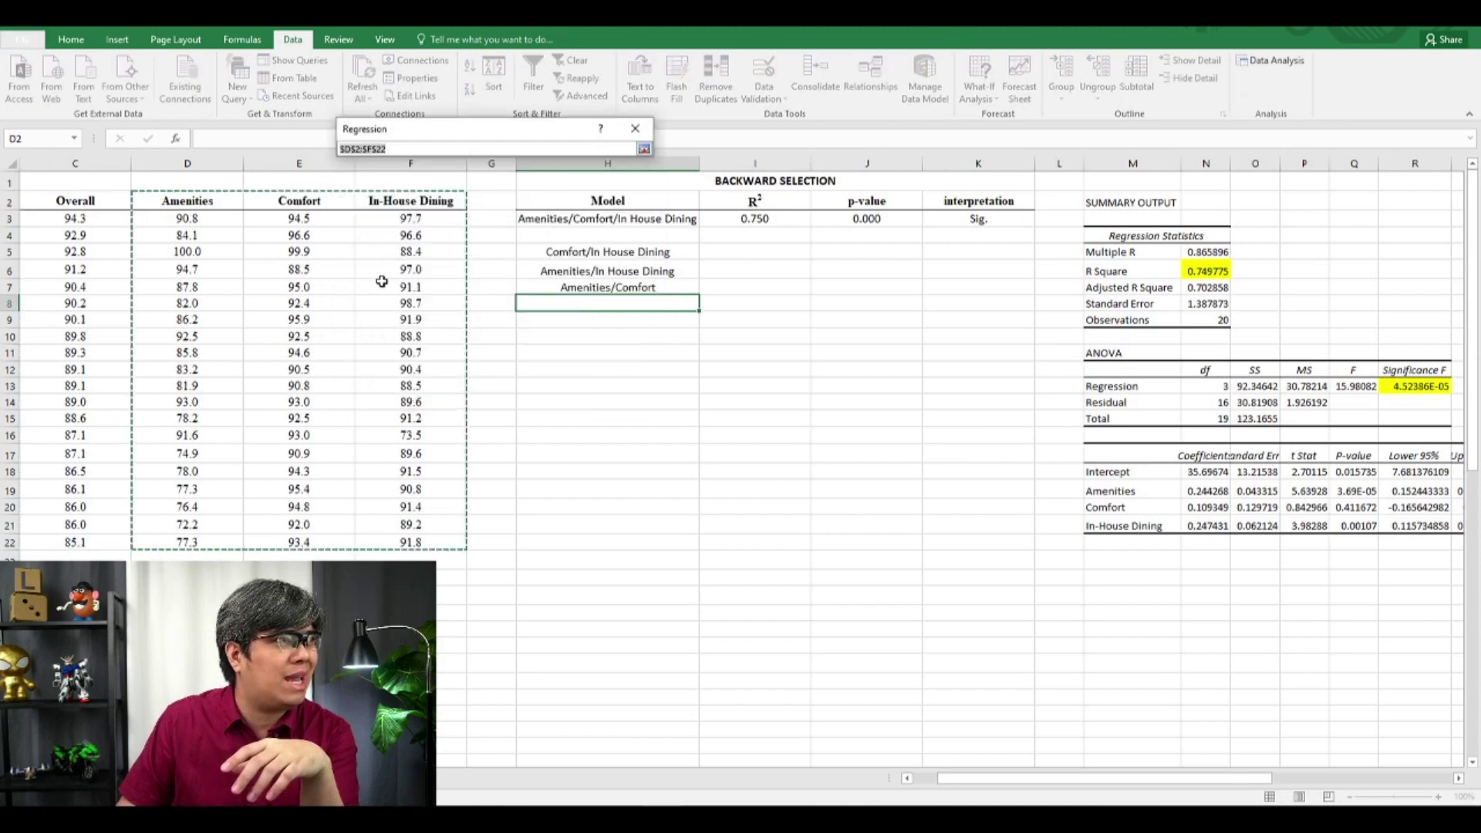
drag(288, 202, 413, 542)
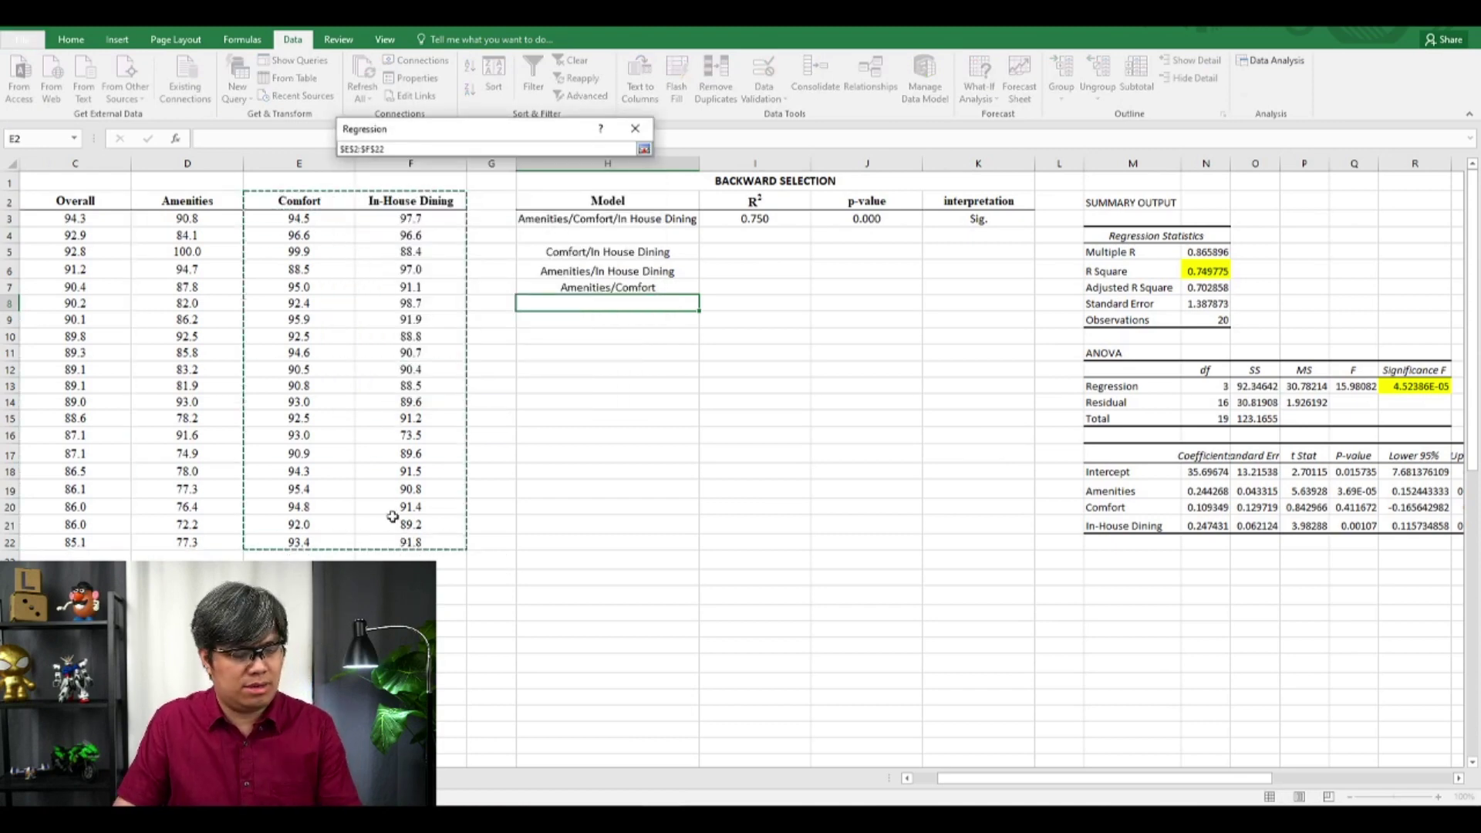
key(Return)
key(Return)
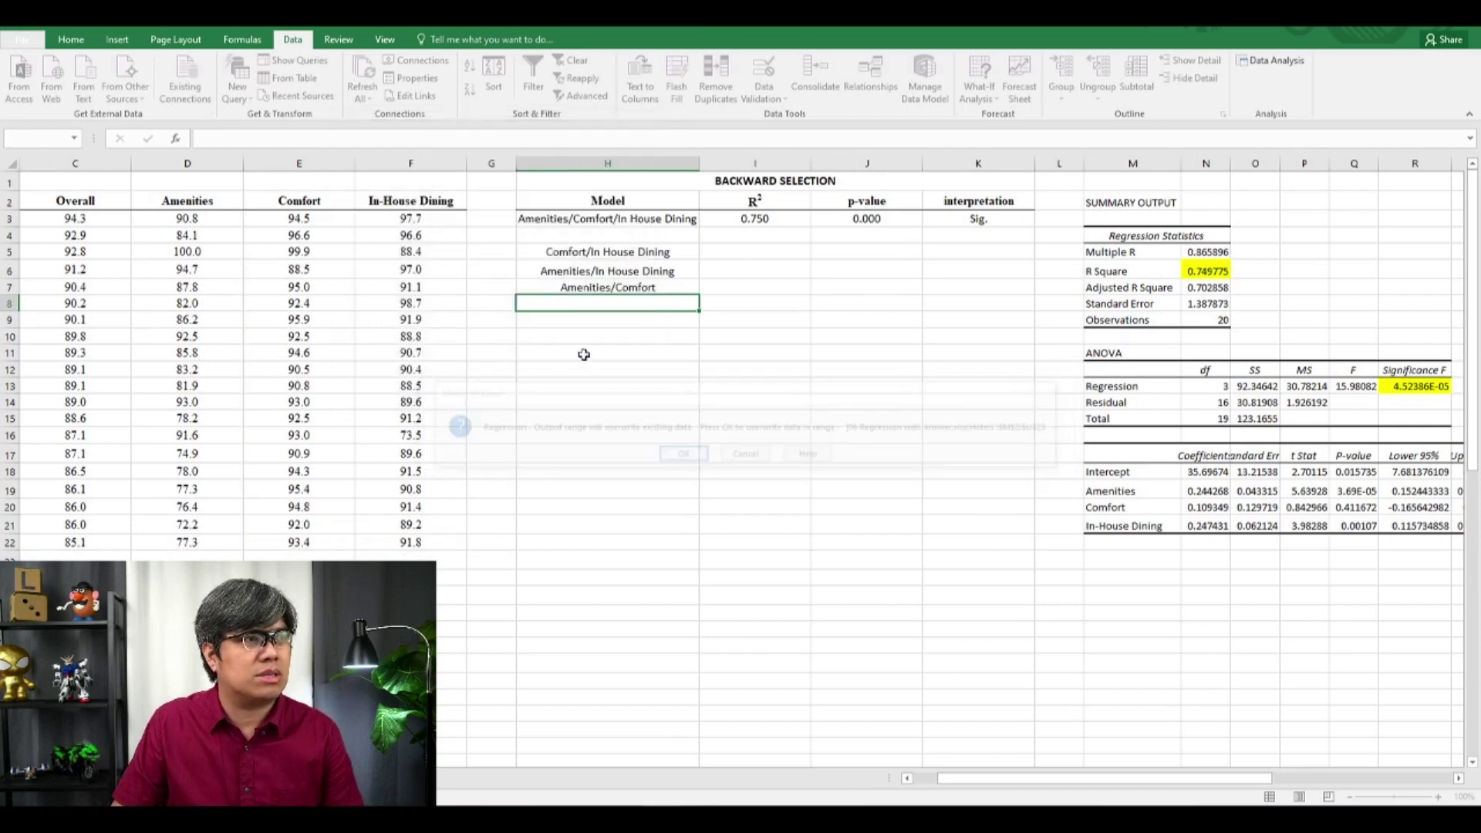
Link the Comfort/In House Dining model's R² in I5 to N6 and its p-value in J5 to R13.
click(753, 251)
text(=)
click(1186, 271)
key(Return)
click(839, 252)
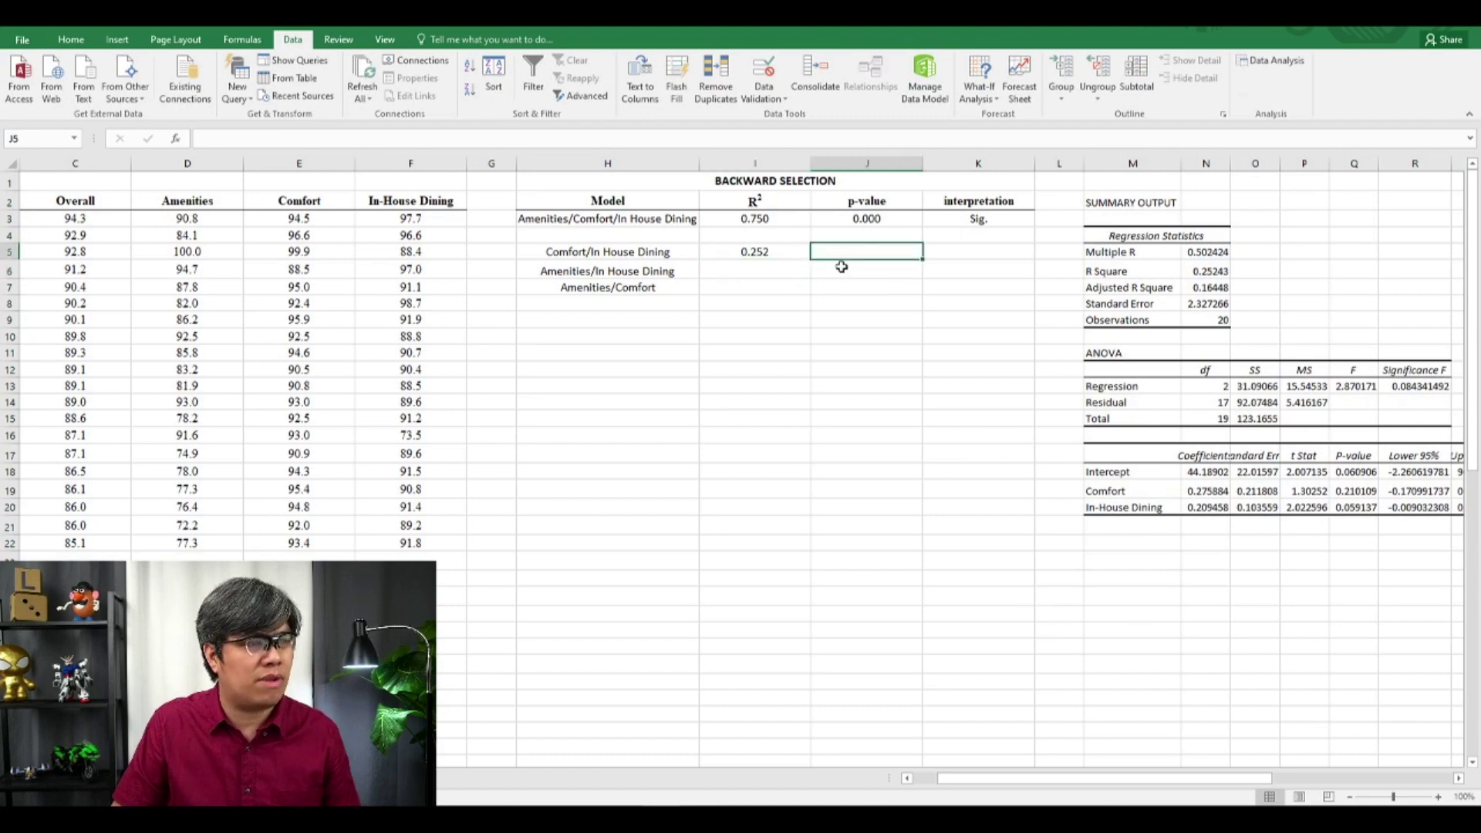
text(=)
click(1404, 385)
key(Return)
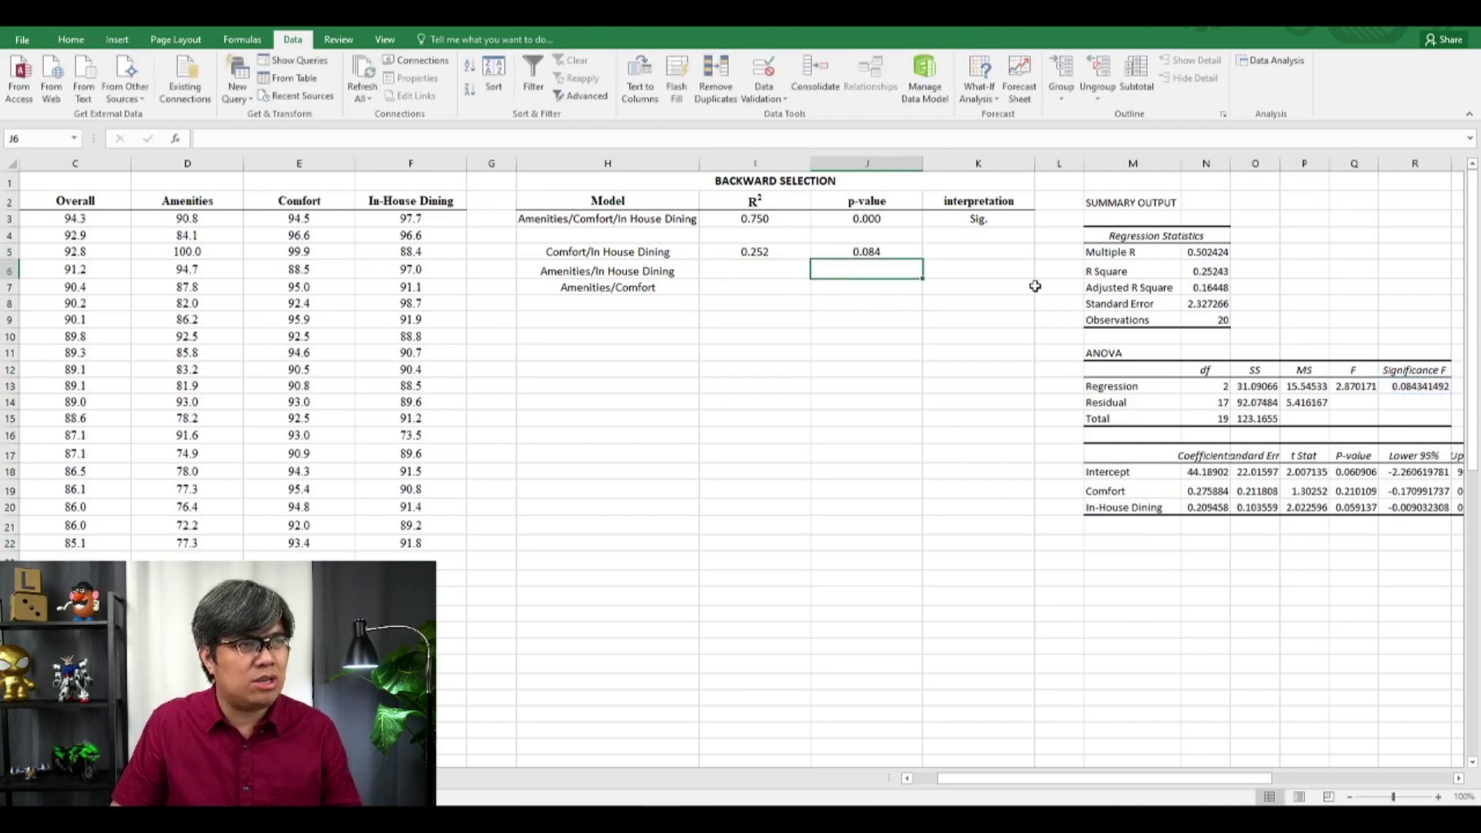
Enter "Not Sig." in K5 as the interpretation of the Comfort/In House Dining model.
click(975, 248)
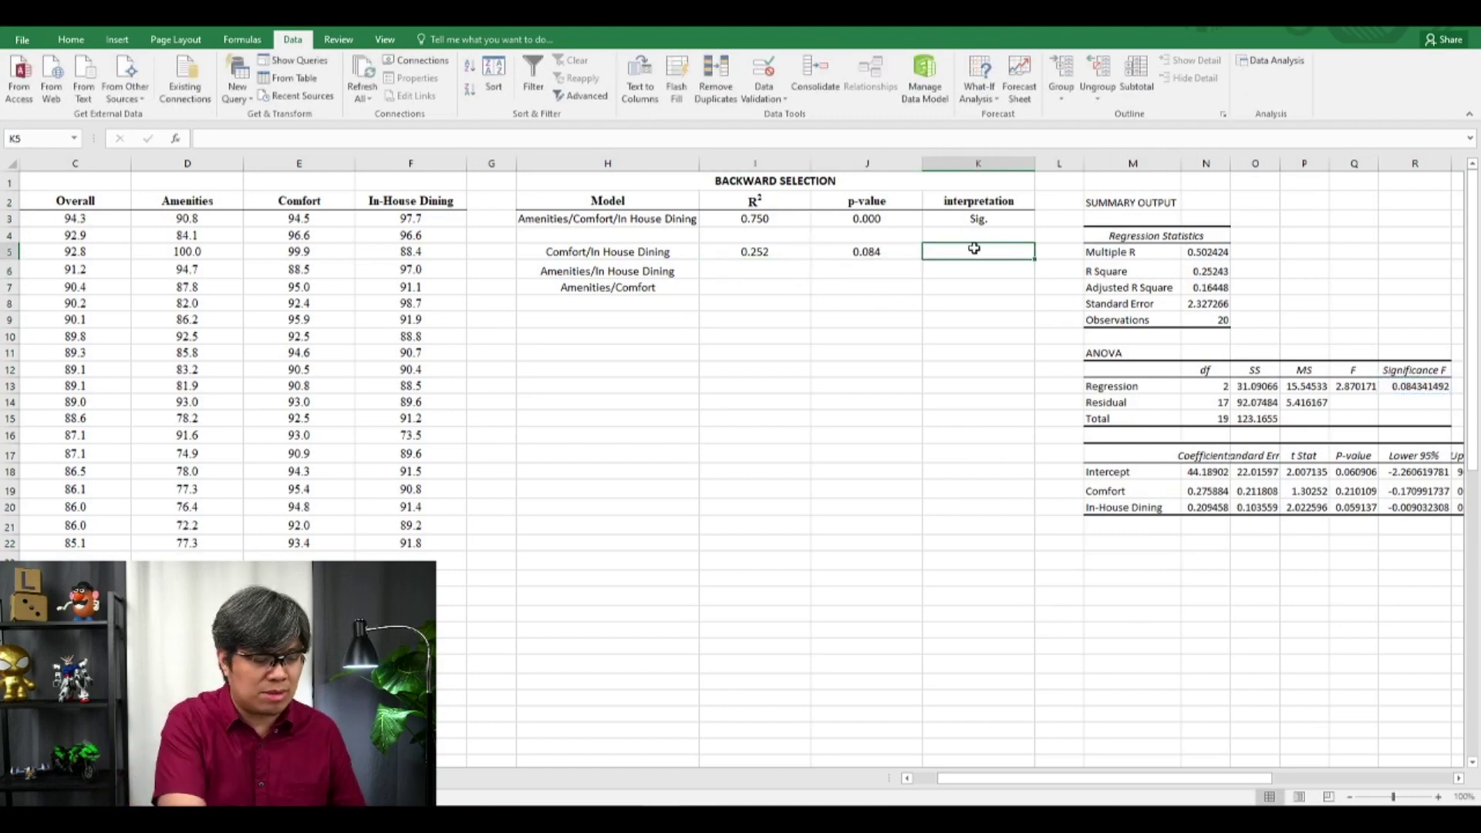
text(Not Sig.)
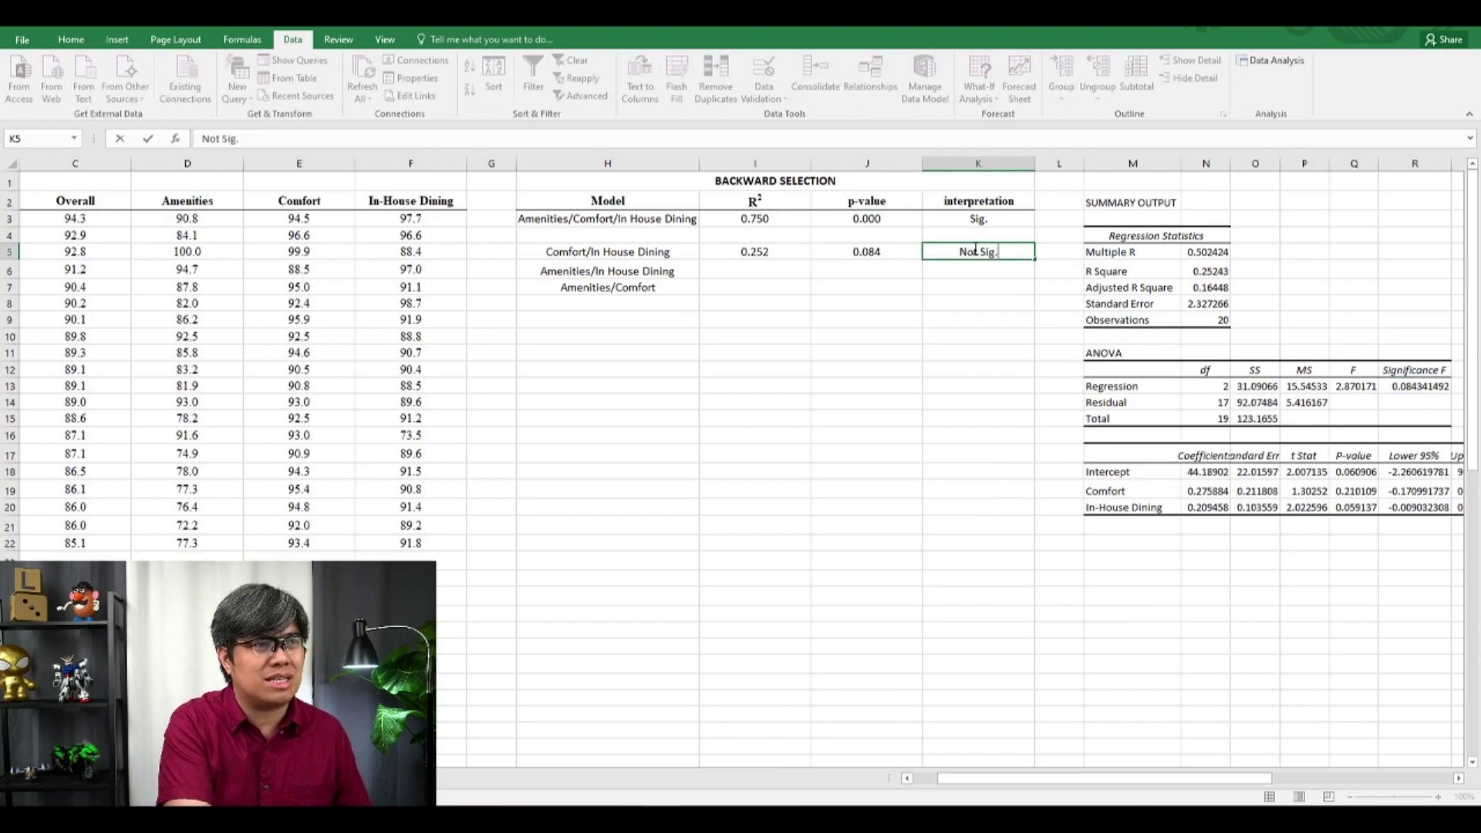
key(Return)
Replace the R² and p-value formulas in I5:J5 with their static values and clear the copy selection.
drag(856, 251, 780, 252)
right_click(778, 253)
click(808, 288)
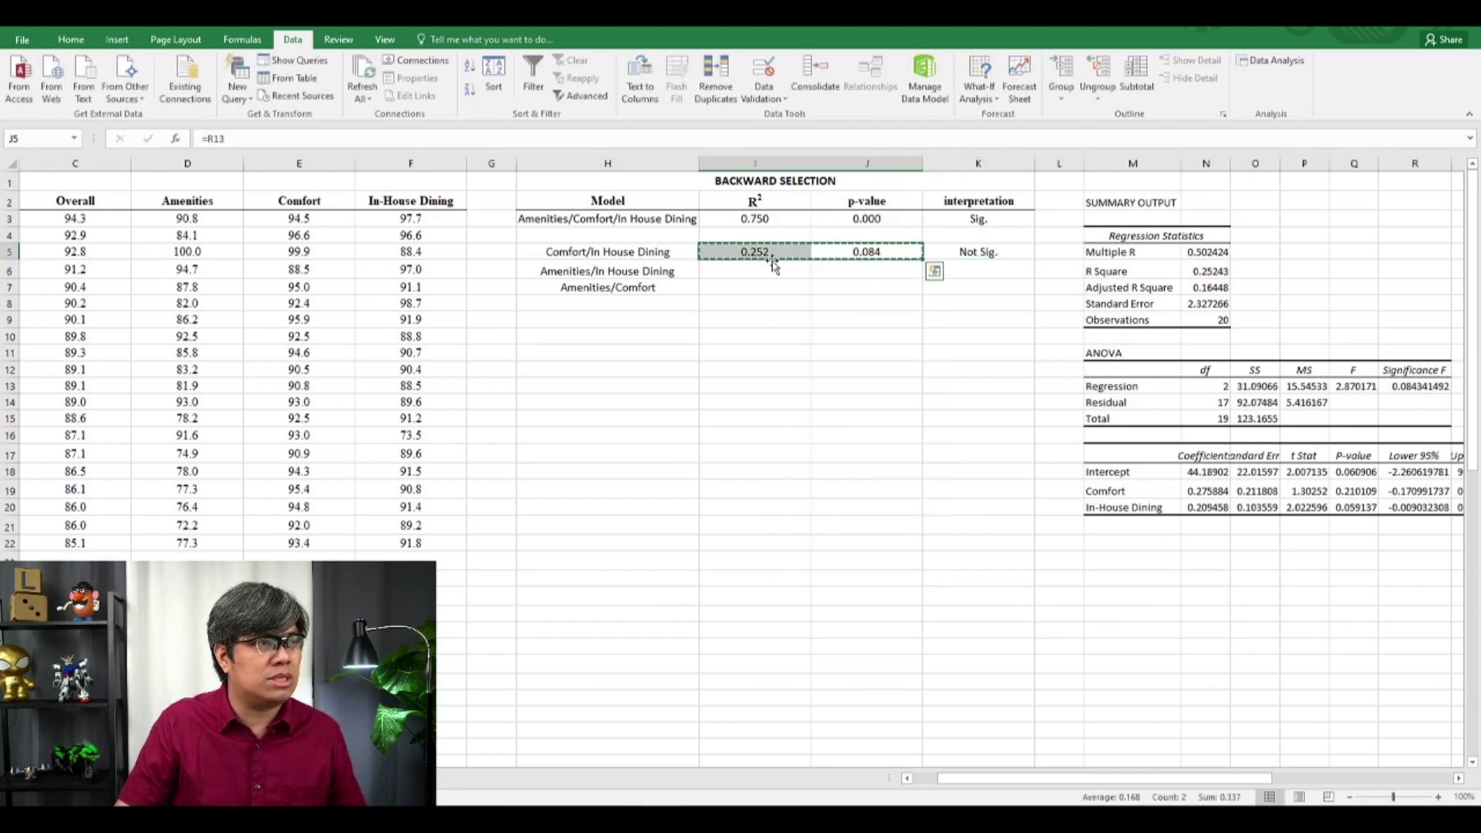
right_click(771, 258)
click(830, 316)
click(1271, 60)
key(Escape)
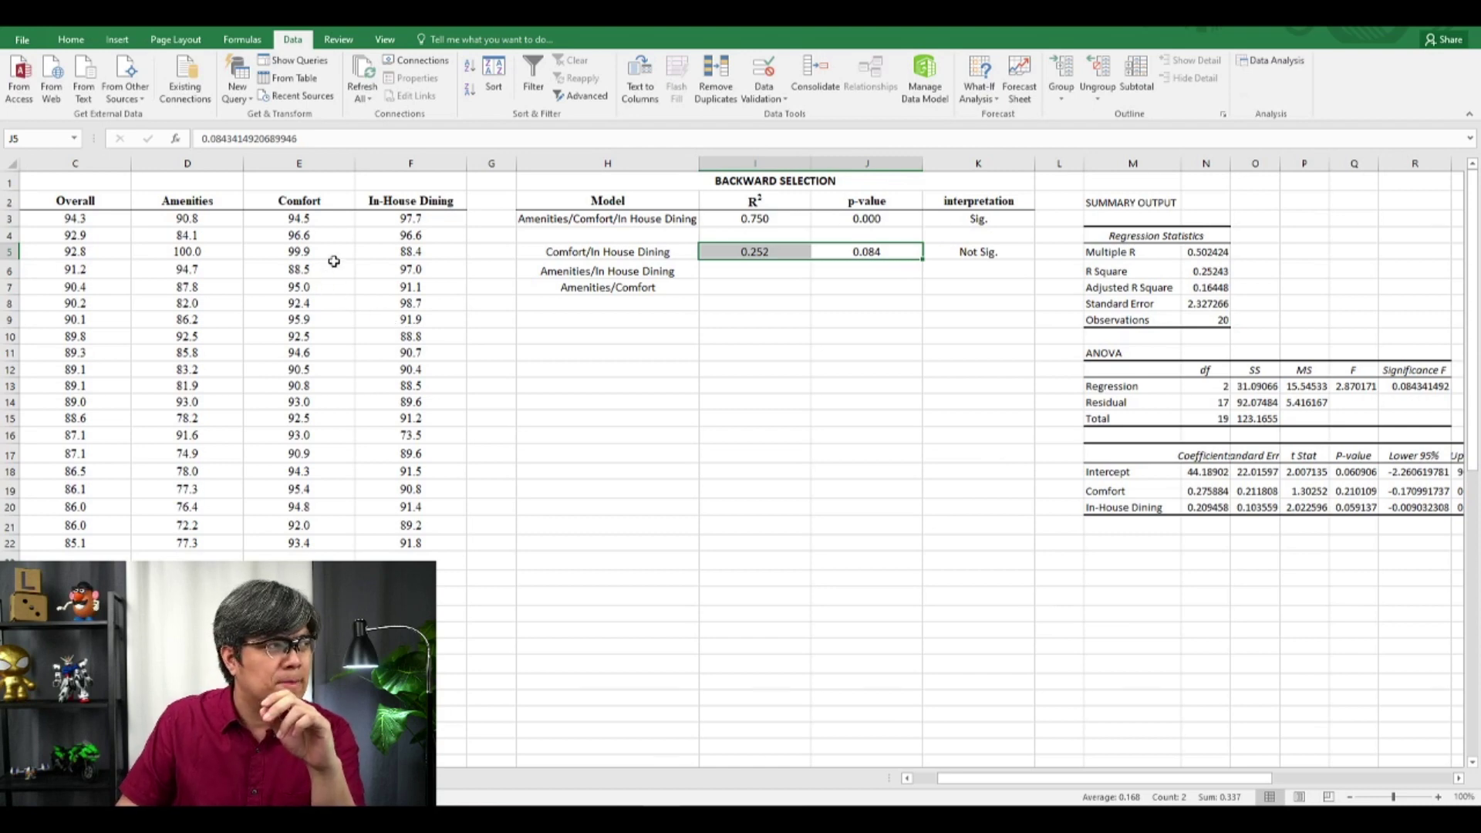
Move the In-House Dining column so it sits directly before the Comfort column, next to Amenities.
right_click(416, 163)
click(451, 176)
right_click(316, 163)
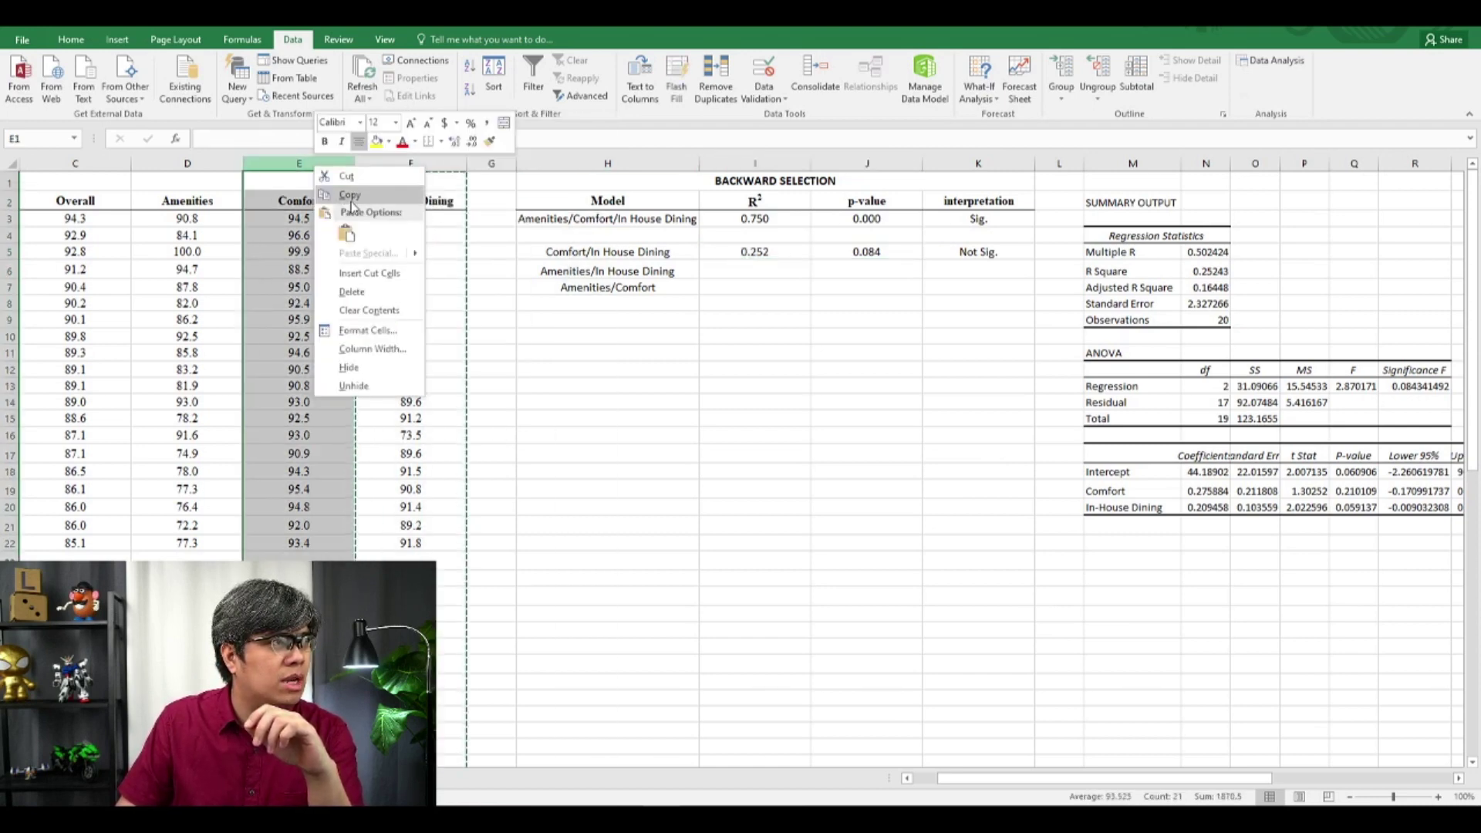
click(360, 273)
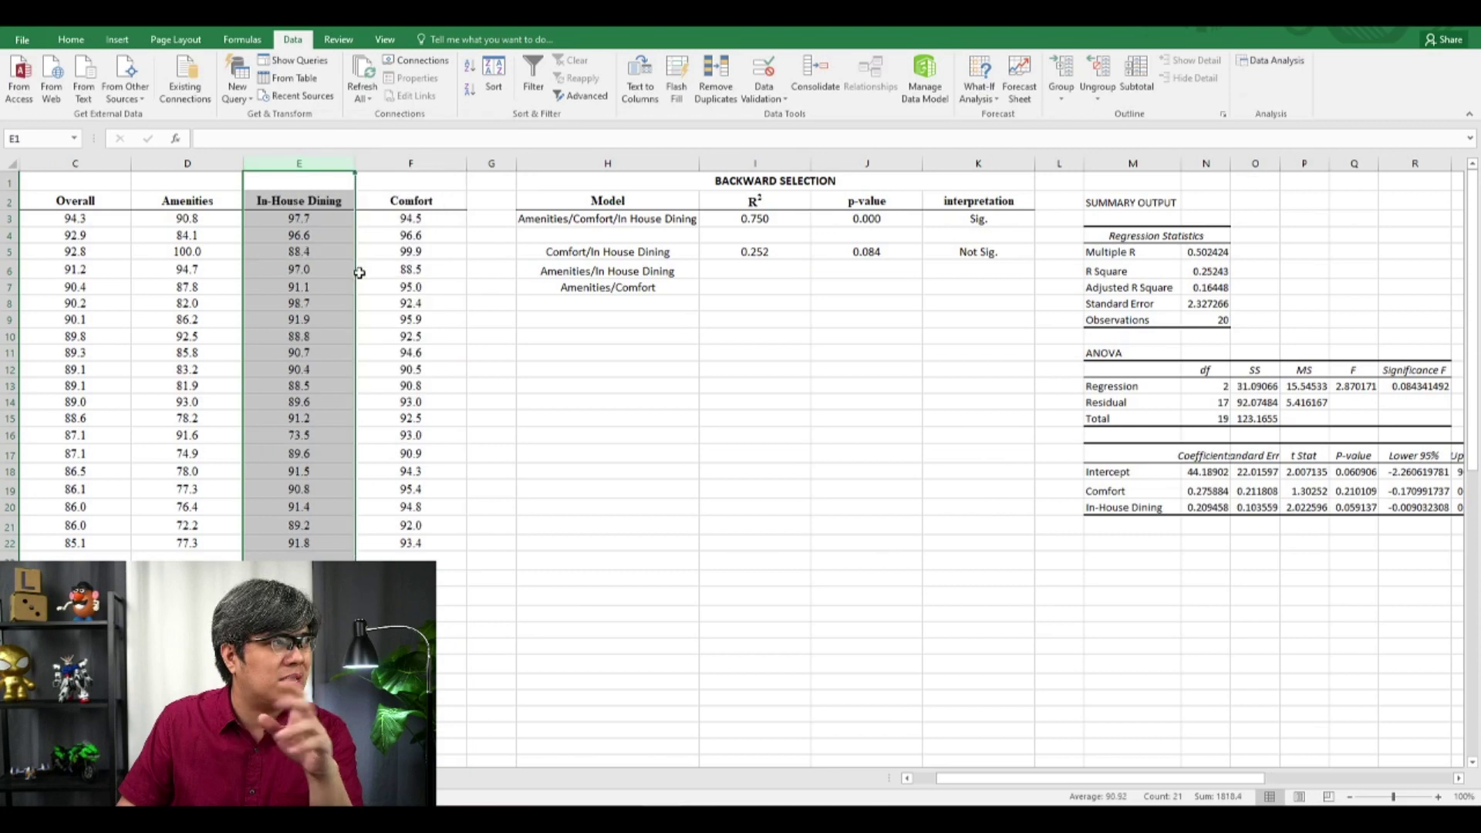
Rerun the regression with the X range set to D2:E22 for Amenities and In-House Dining, overwriting the existing output at M2.
click(1271, 60)
click(608, 222)
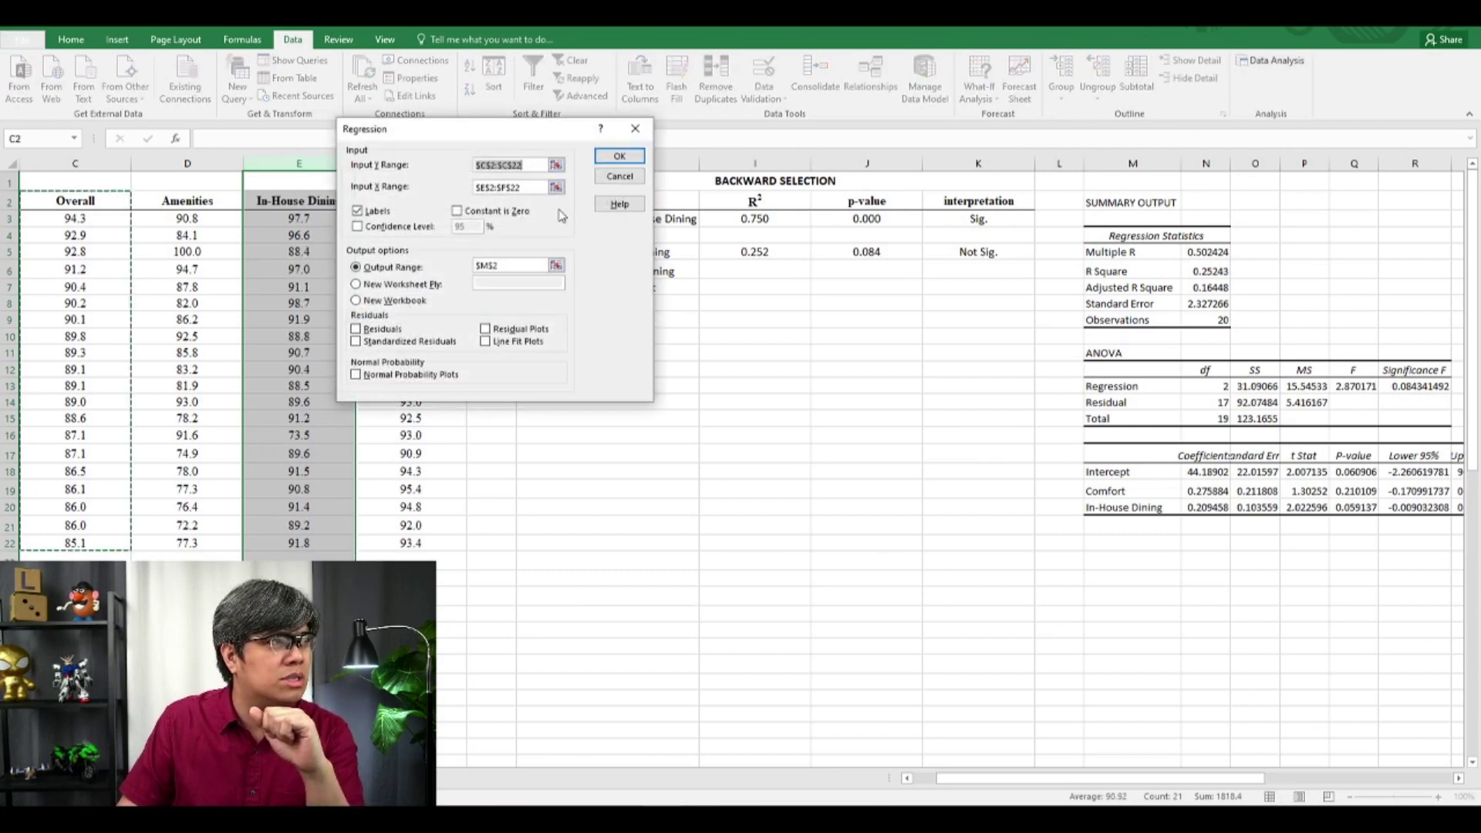
click(561, 187)
drag(187, 203, 354, 545)
key(Return)
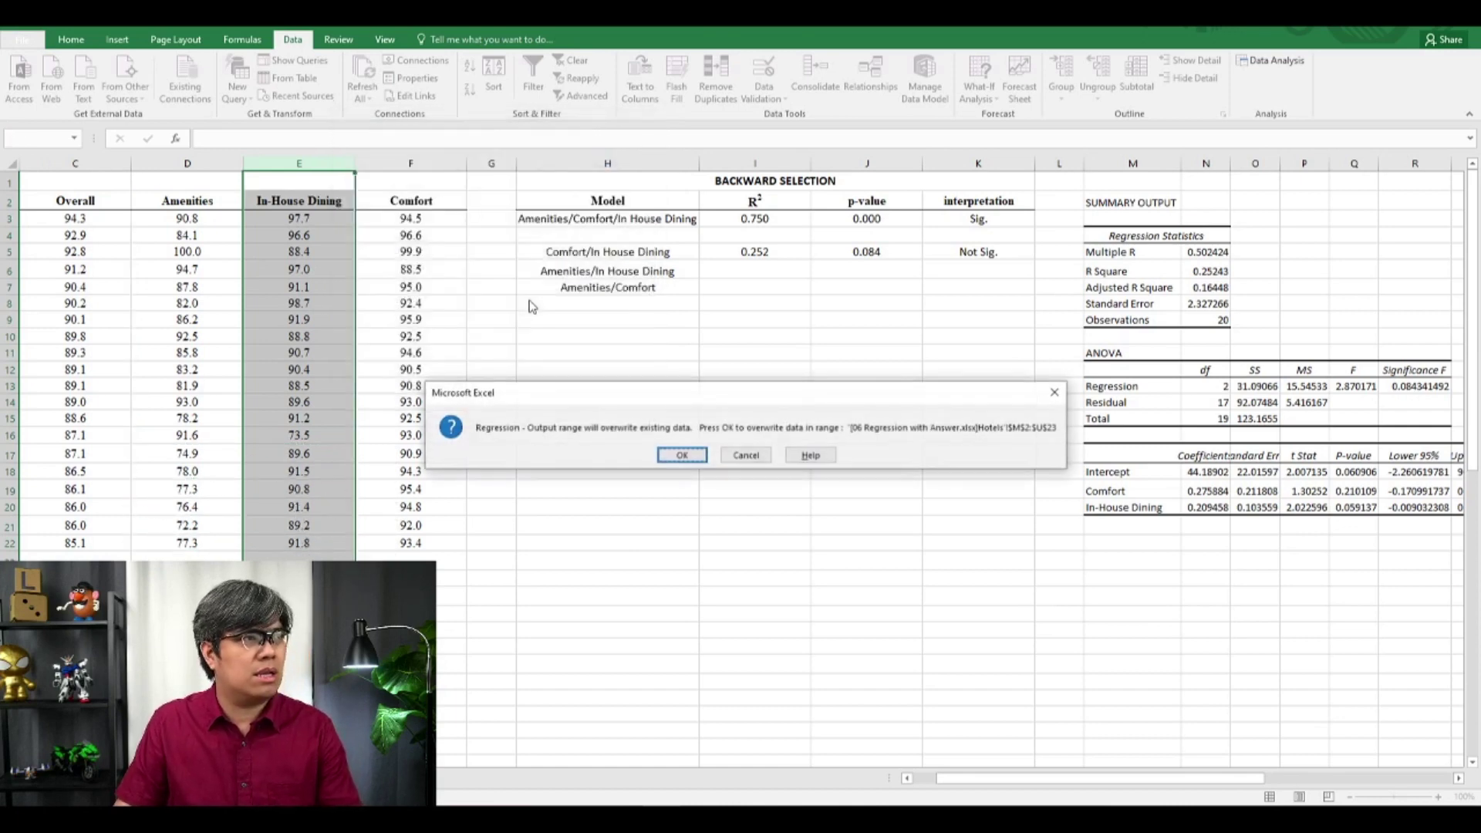
key(Return)
Link the Amenities/In House Dining model's R² in I6 to N6 and its p-value in J6 to R13.
click(735, 271)
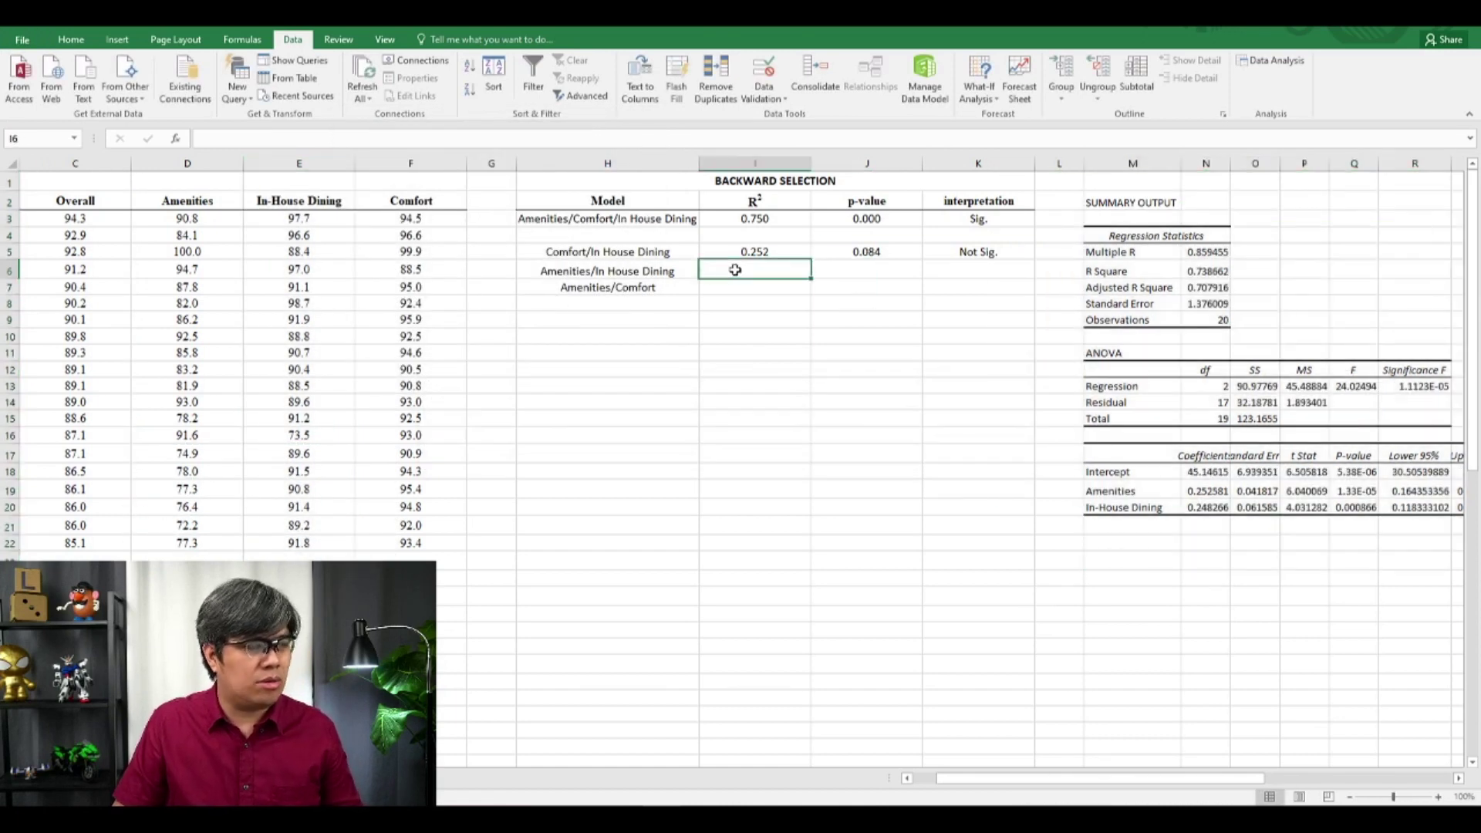
text(=)
click(1208, 273)
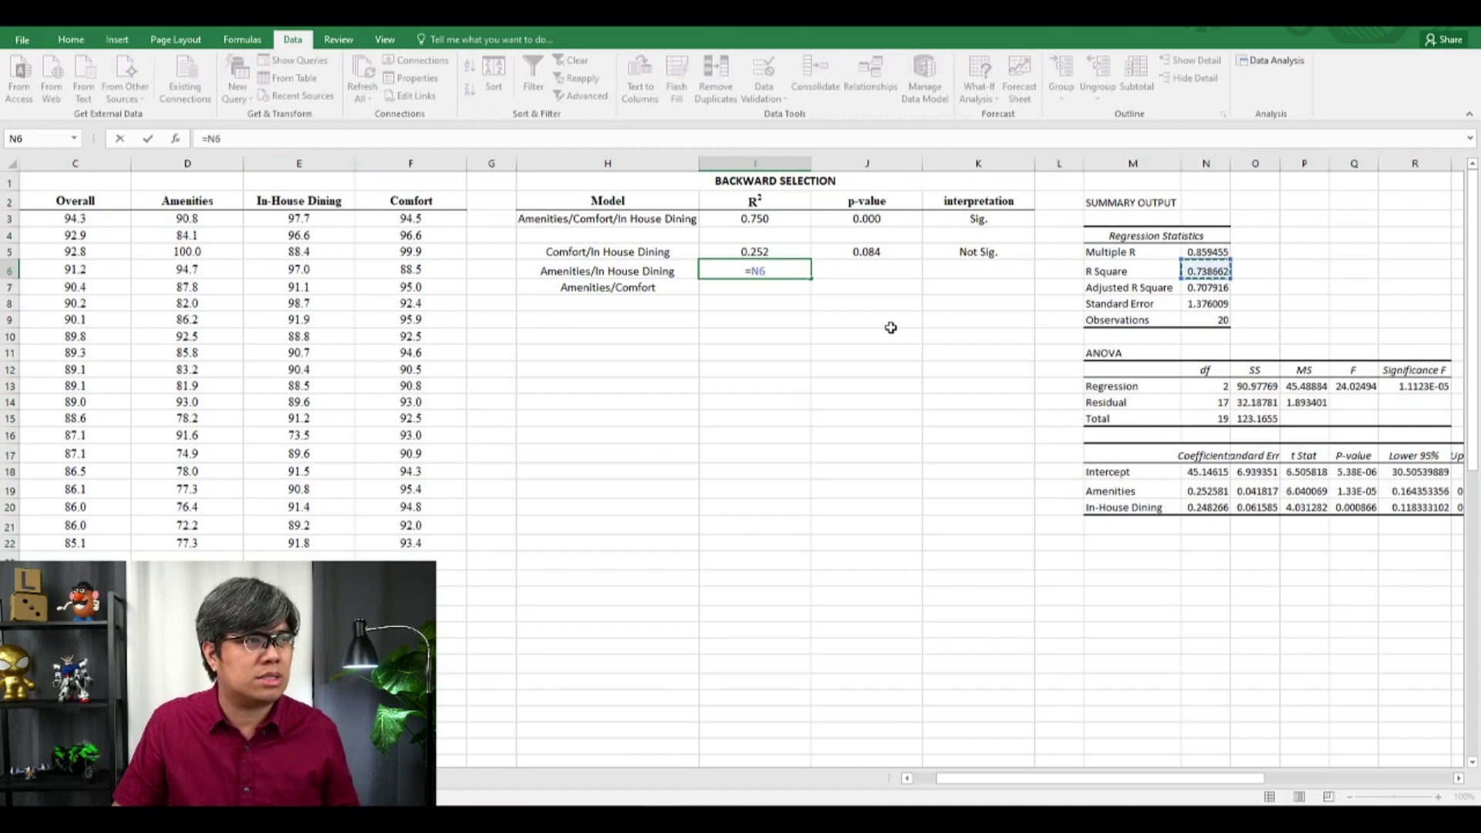
key(Return)
click(869, 267)
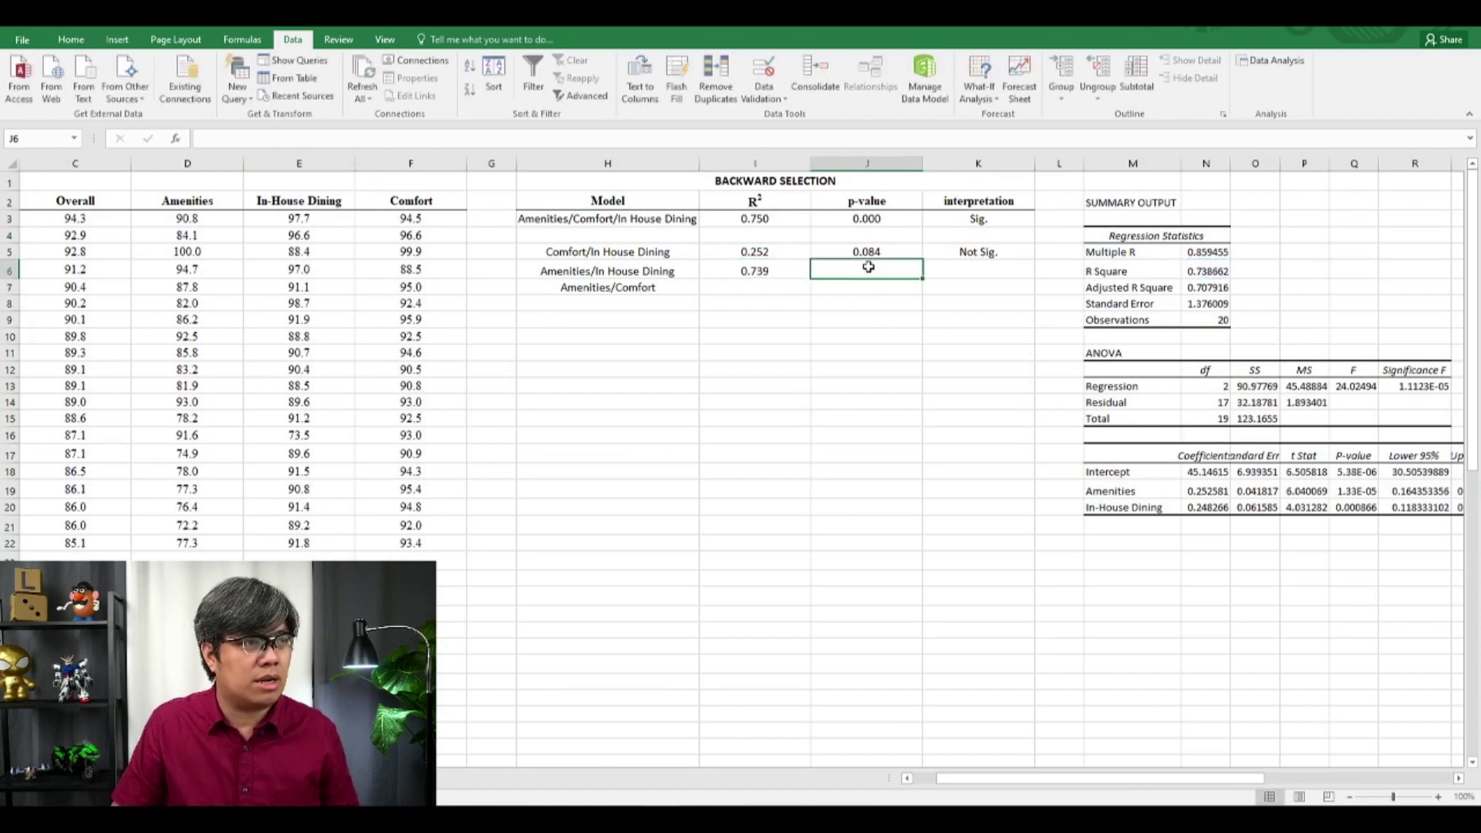
text(=)
click(1431, 385)
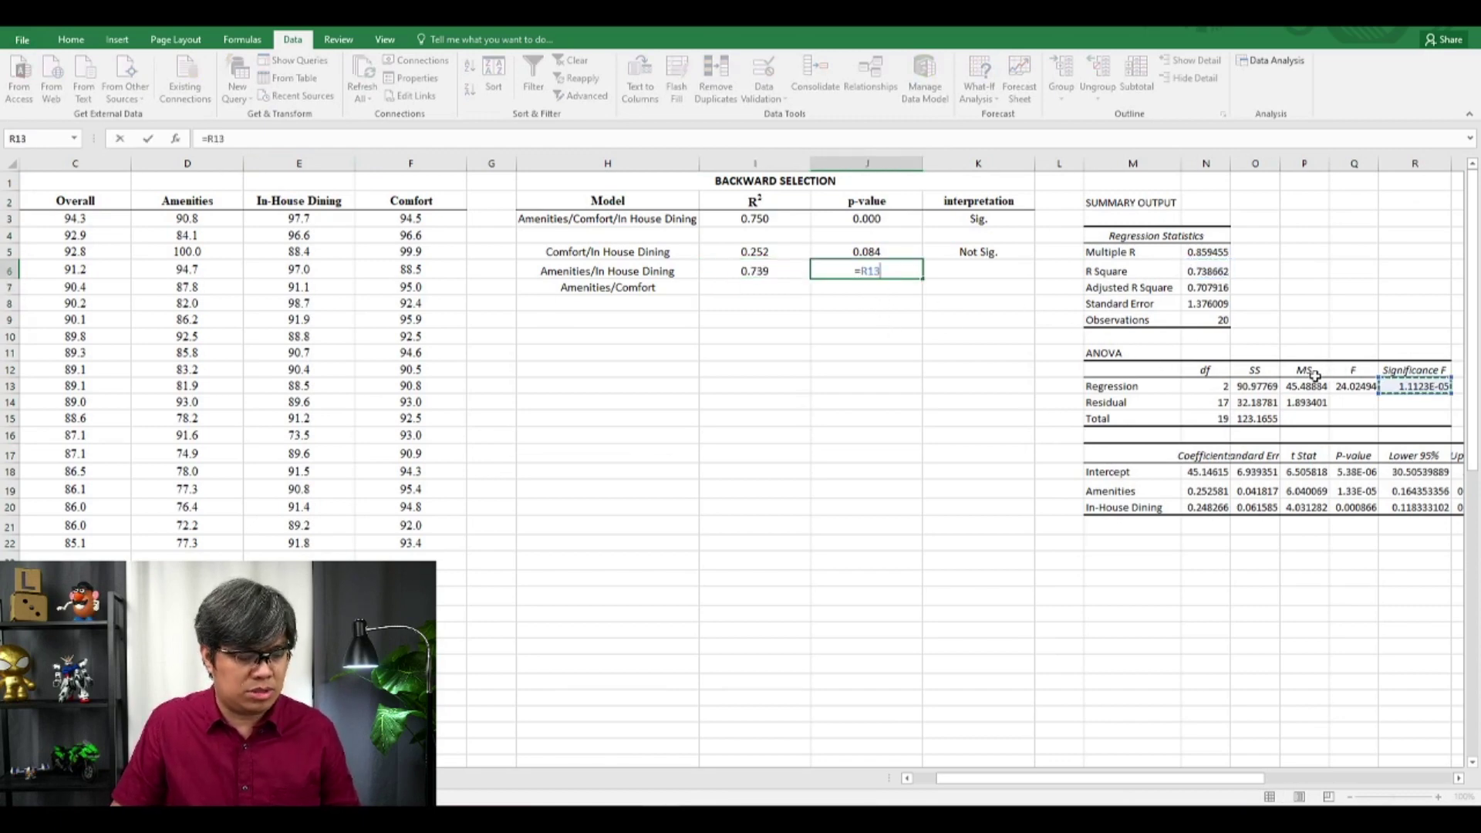
key(Return)
Enter "Sig." in K6 as the interpretation of the Amenities/In House Dining model.
click(959, 272)
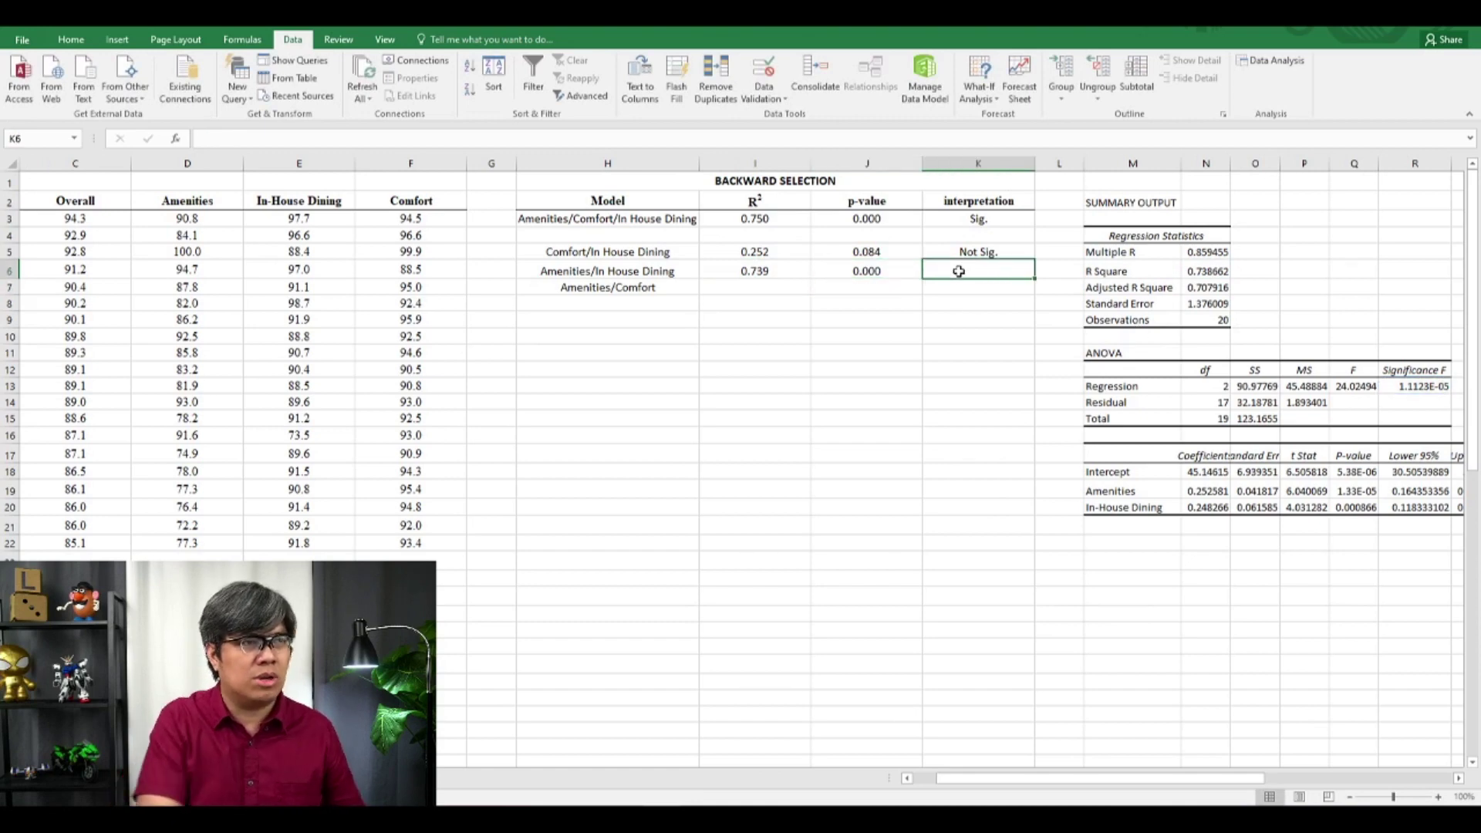
text(Sig.)
key(Left)
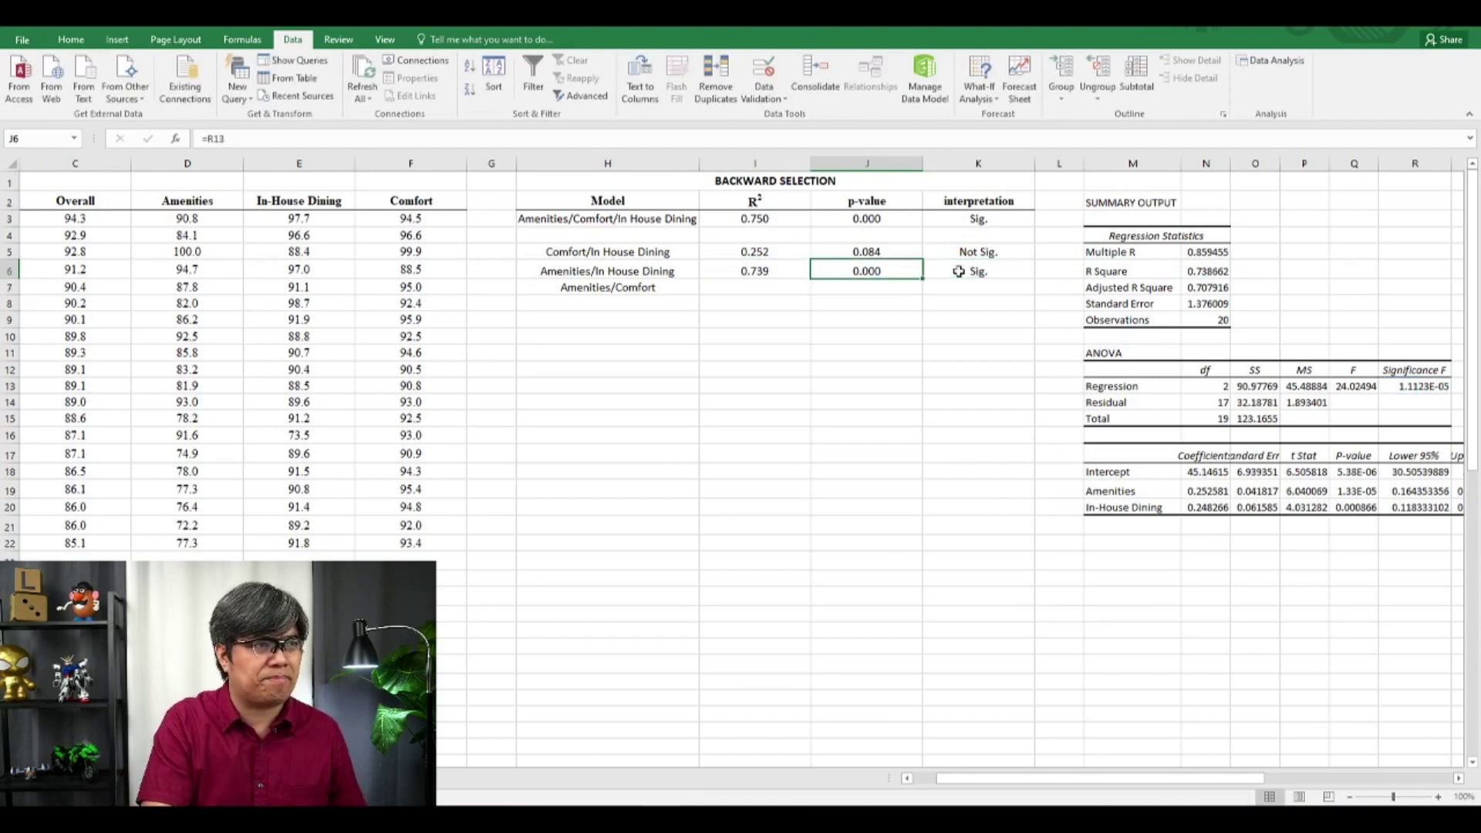
Replace the R² and p-value formulas in I6:J6 with their static values.
key(shift+Left)
key(ctrl+c)
key(Left)
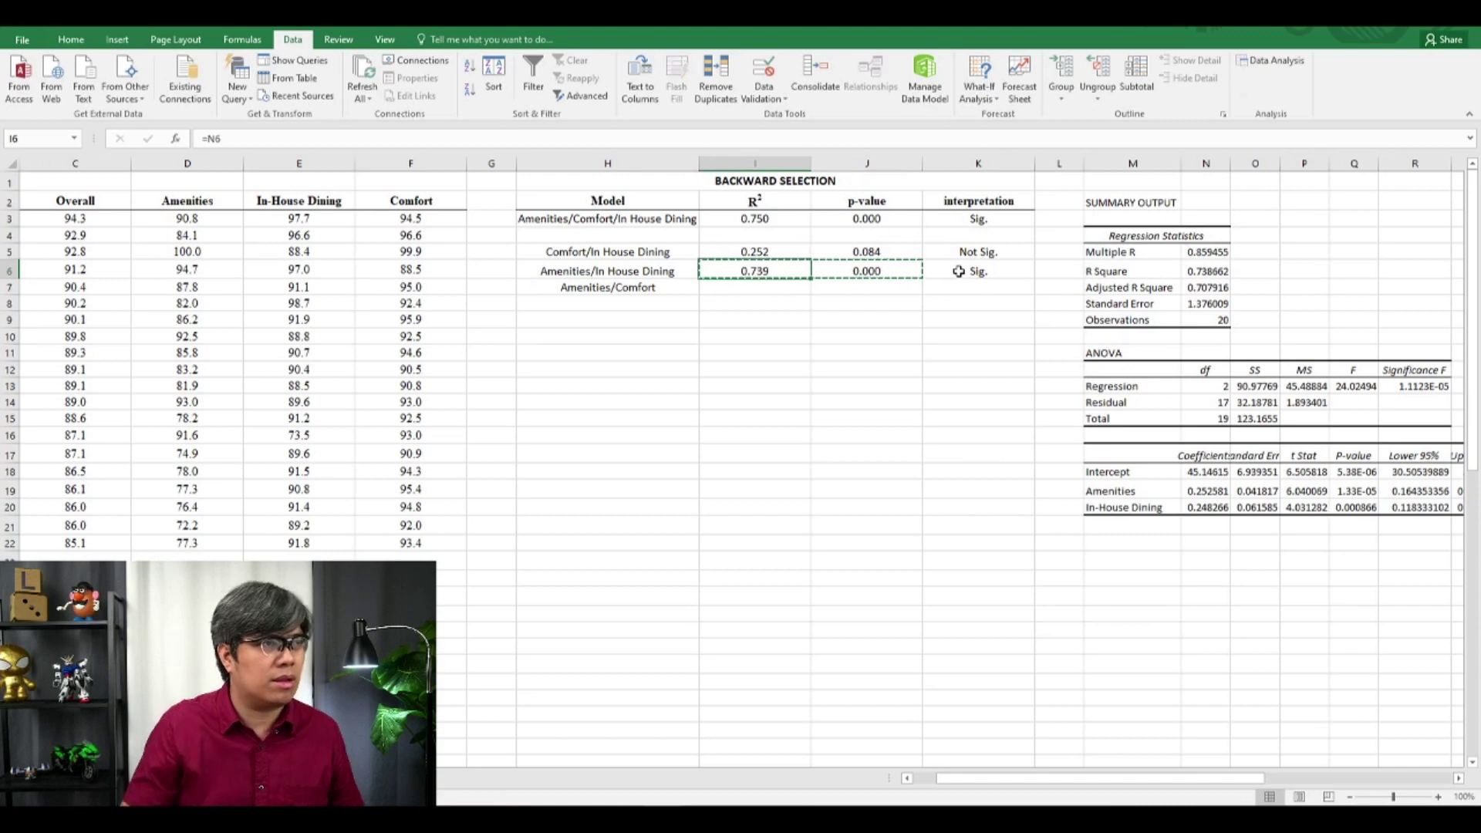
right_click(796, 278)
click(852, 337)
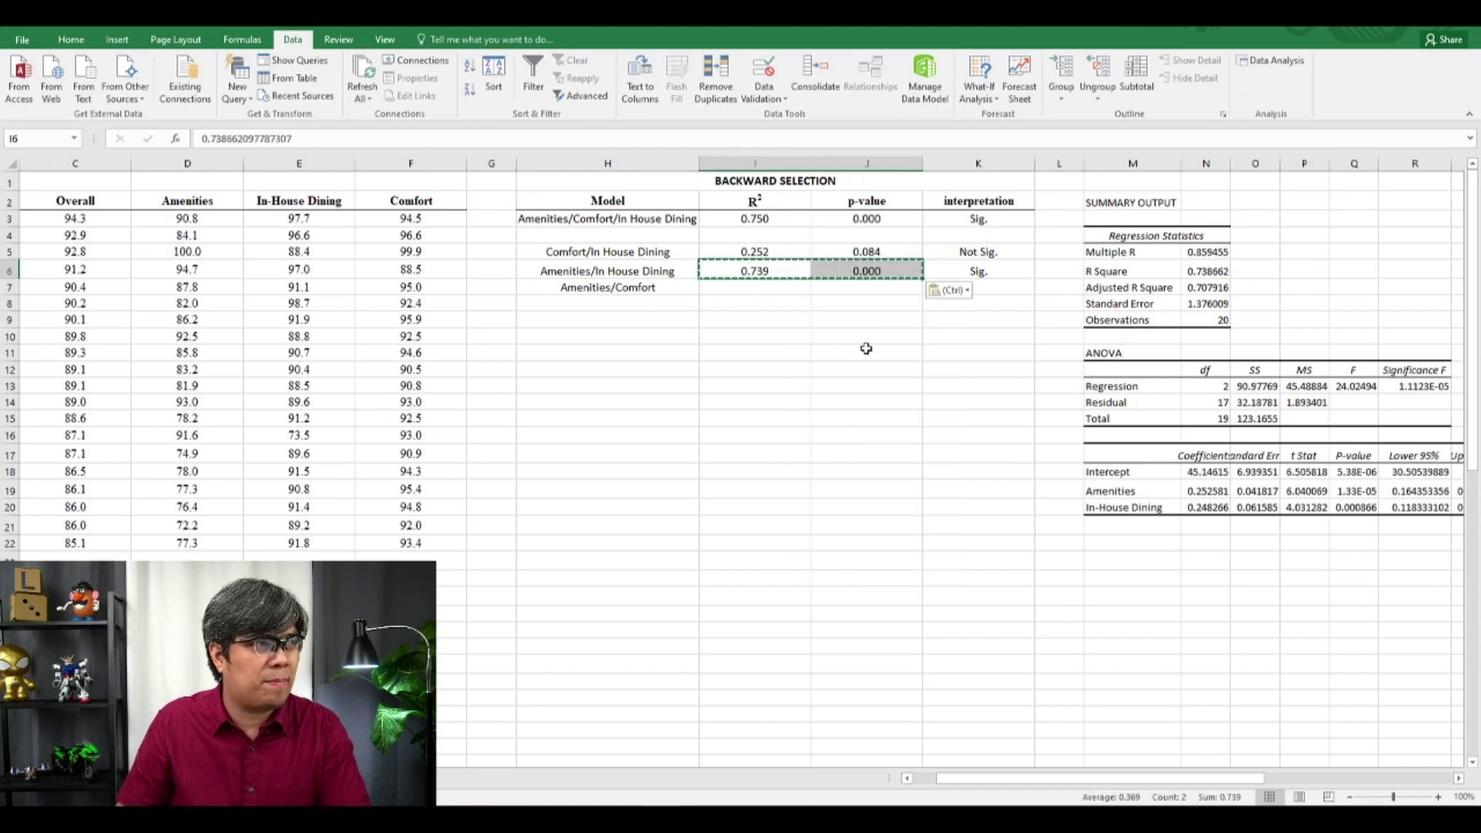
Move the Comfort column back in front of the In-House Dining column, next to Amenities.
click(411, 163)
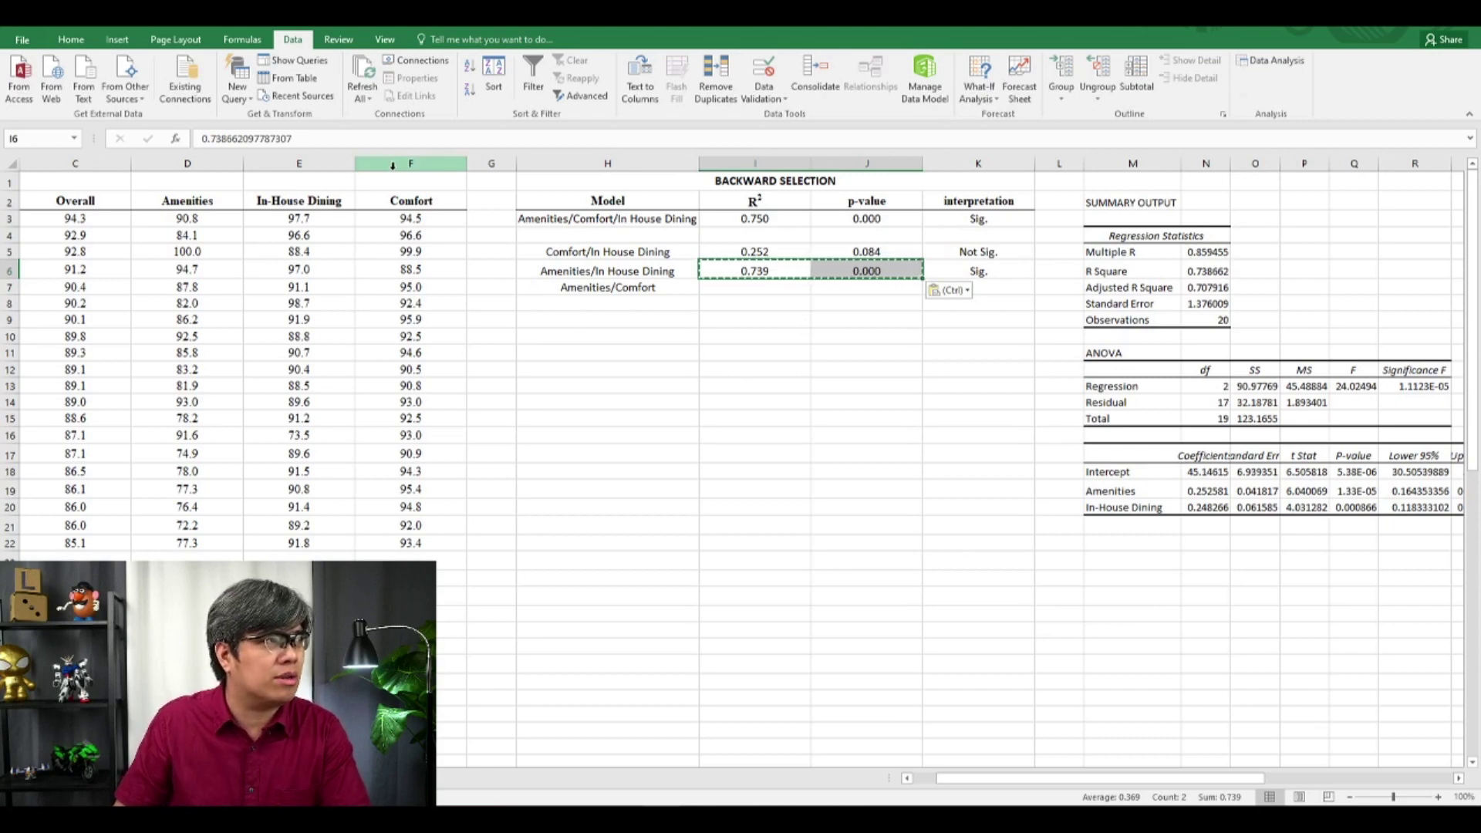
right_click(398, 165)
click(428, 180)
right_click(321, 165)
click(351, 272)
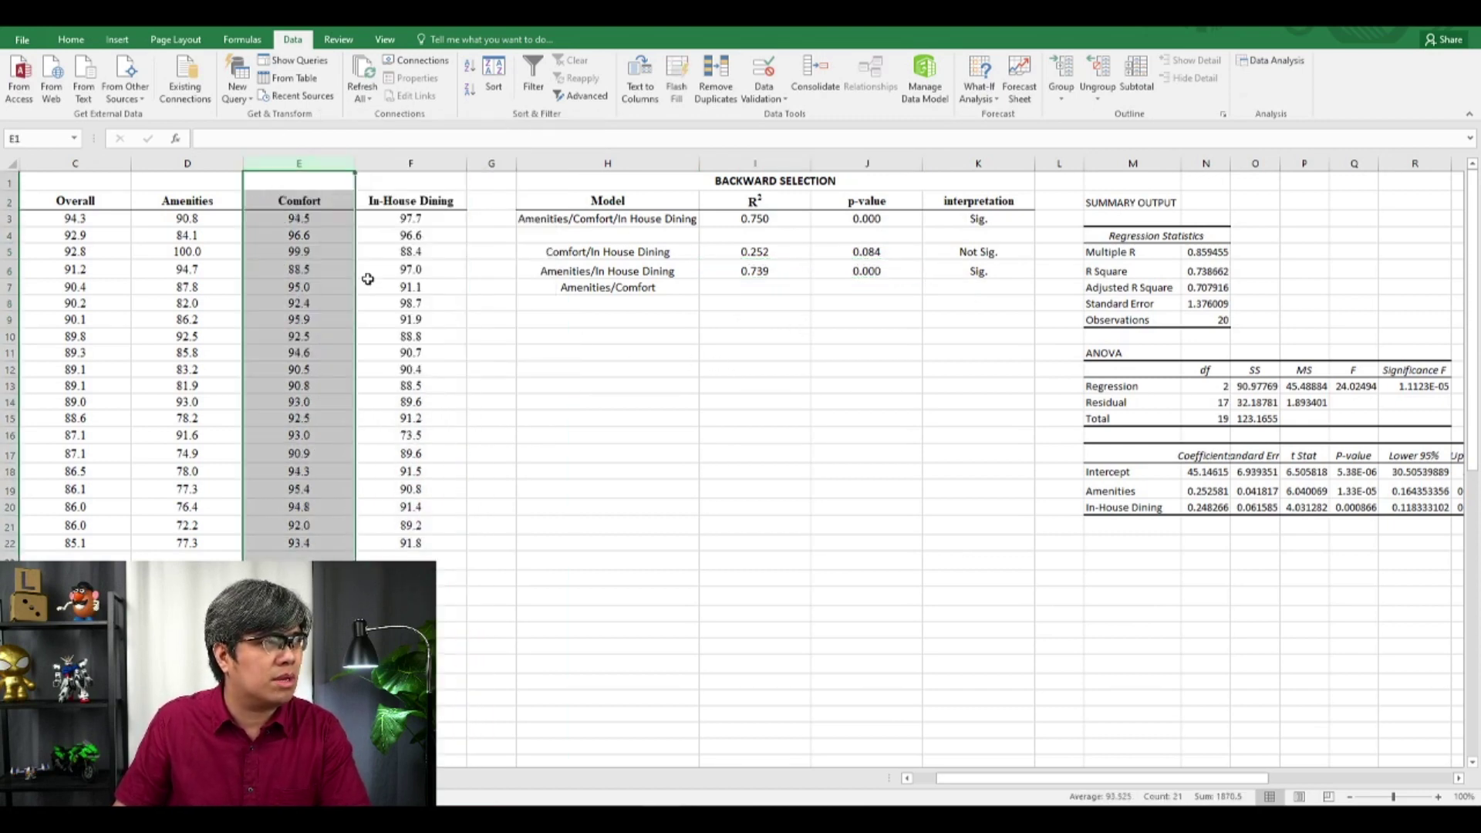
click(351, 271)
Rerun the regression for Amenities and Comfort with the X range D2:E22, overwriting the existing output at M2.
click(1273, 61)
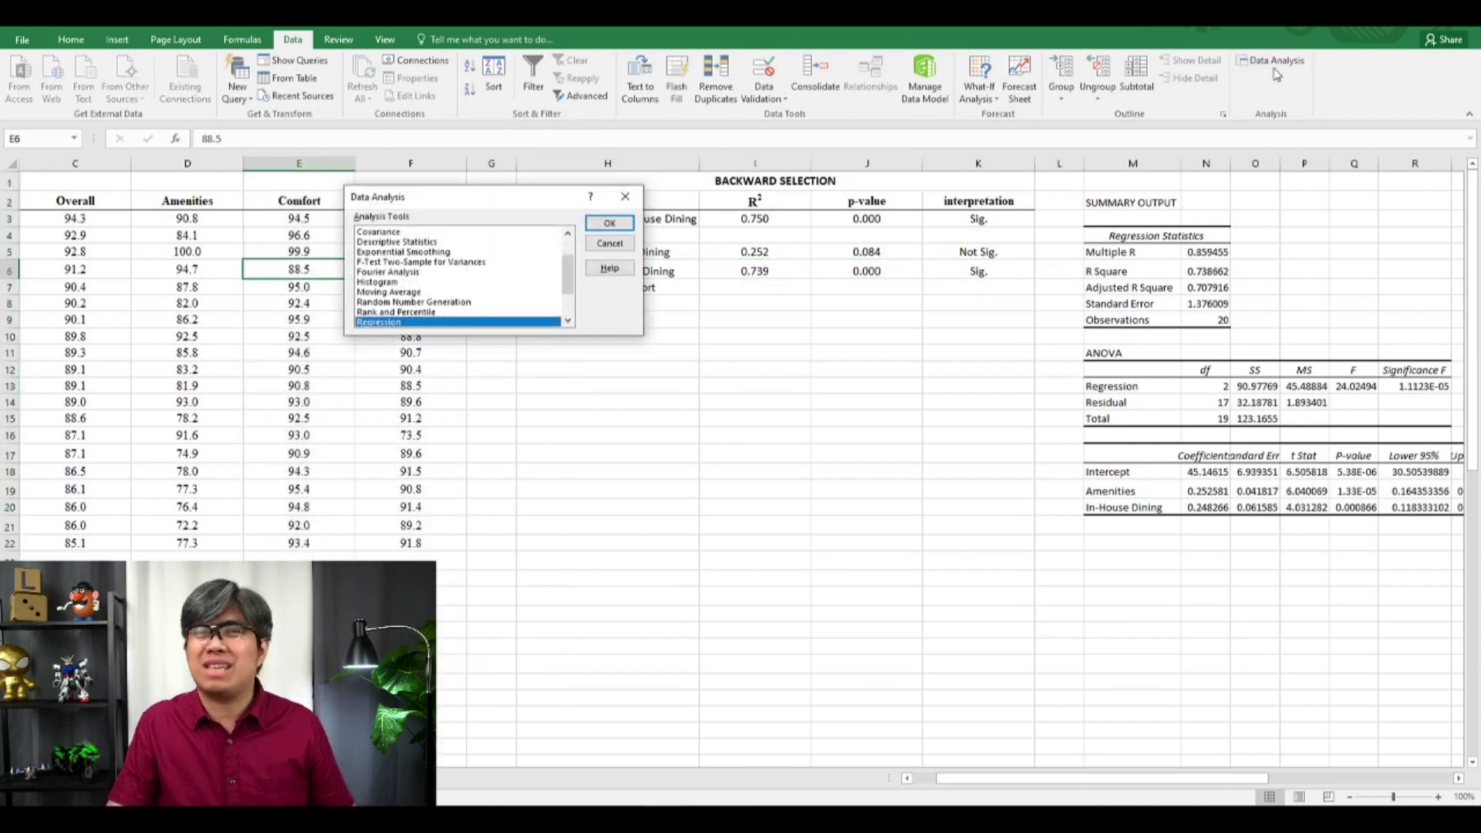
click(608, 223)
drag(177, 202, 176, 204)
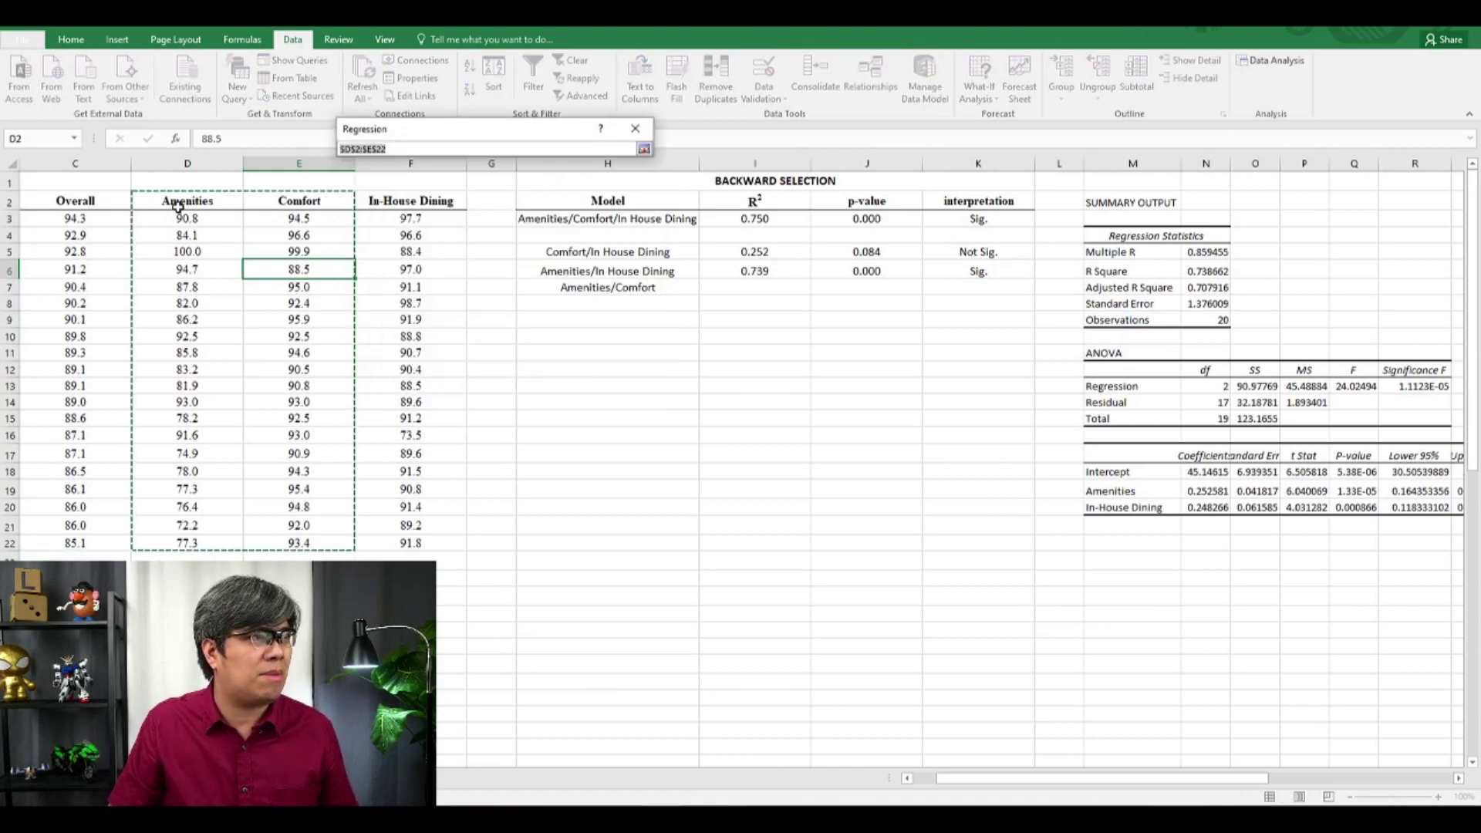
key(Return)
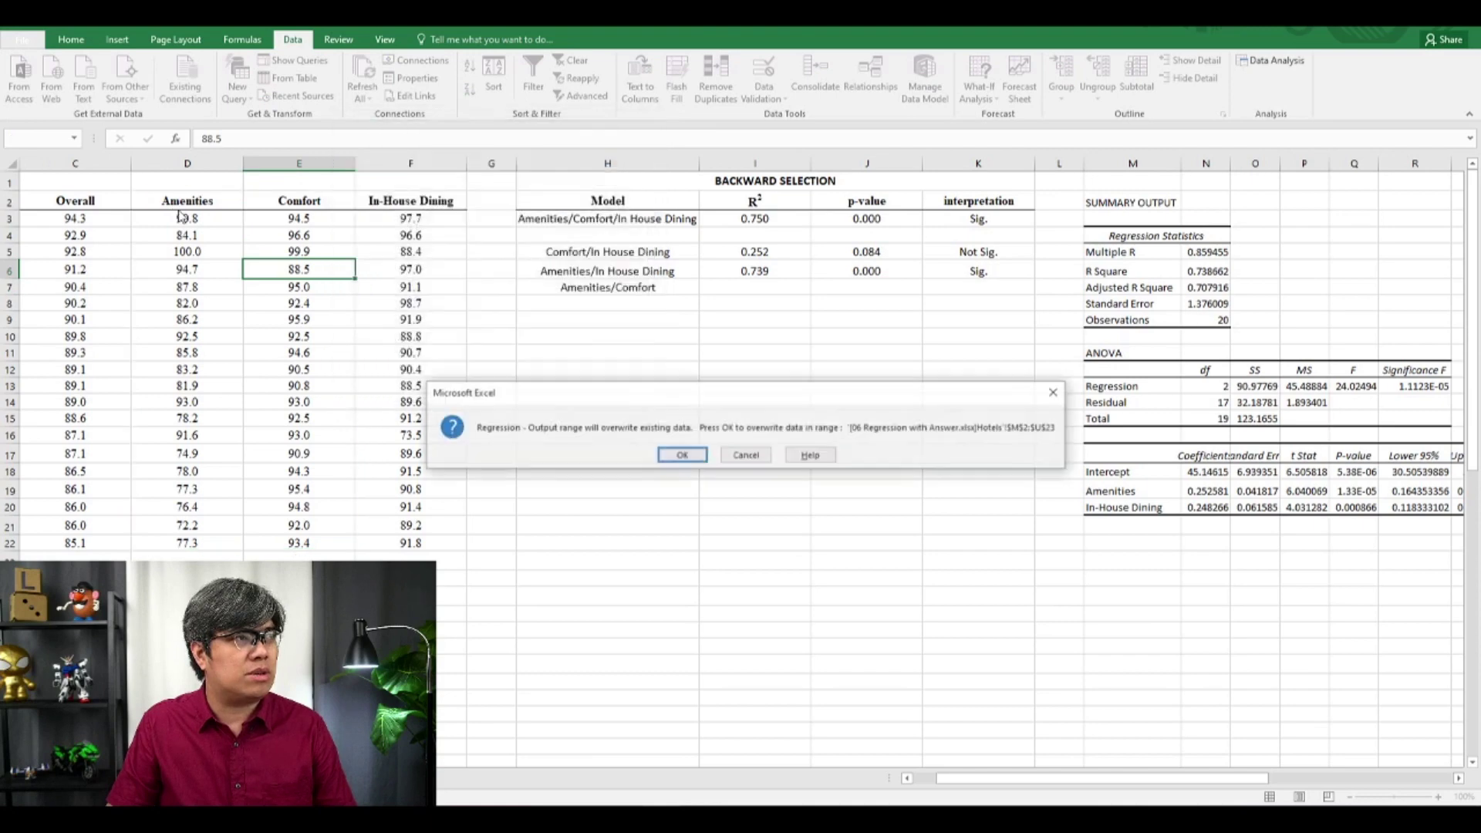
key(Return)
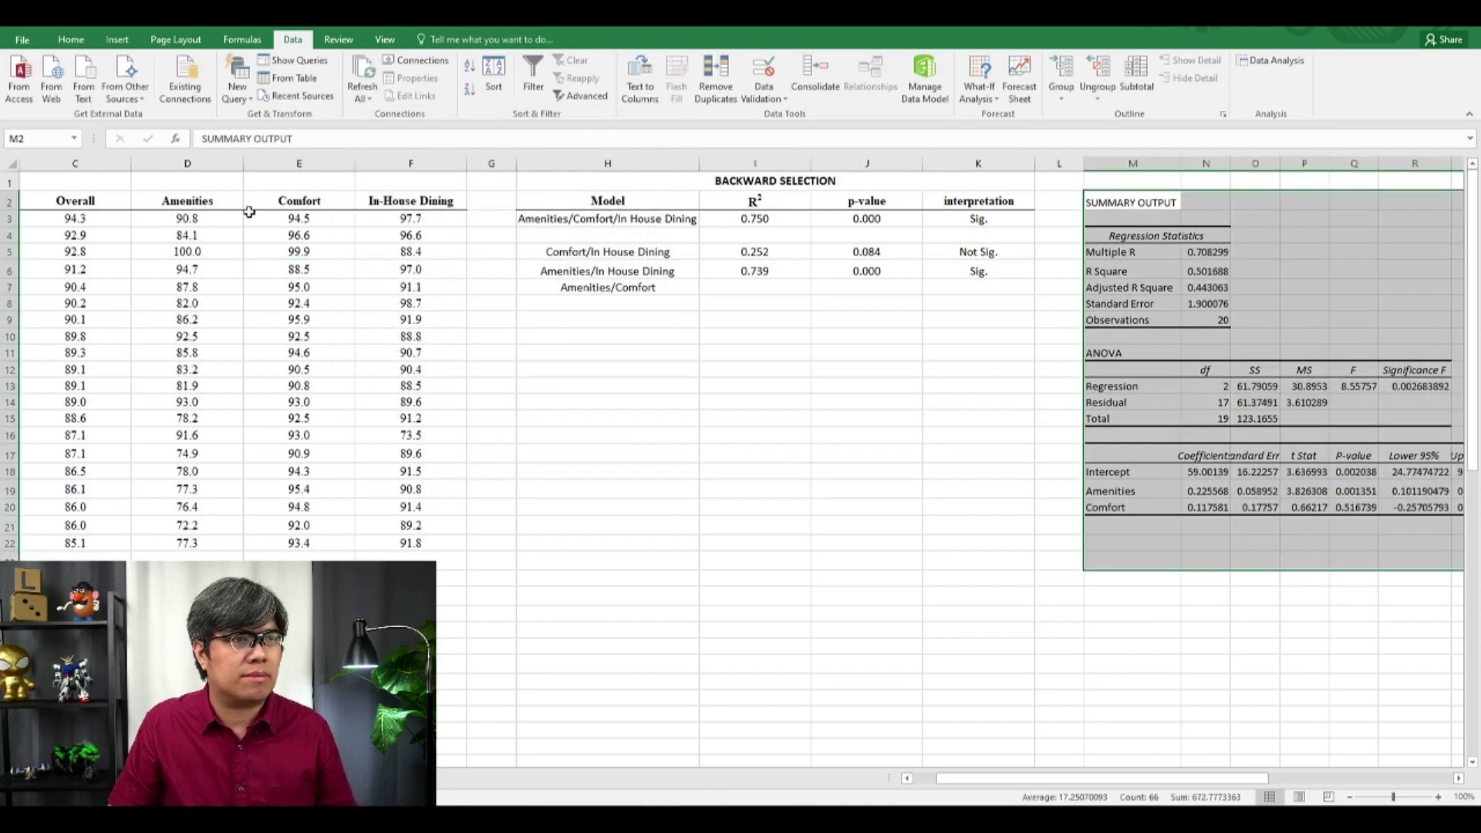
Link the Amenities/Comfort model's R² in I7 to N6 and its p-value in J7 to R13.
click(732, 290)
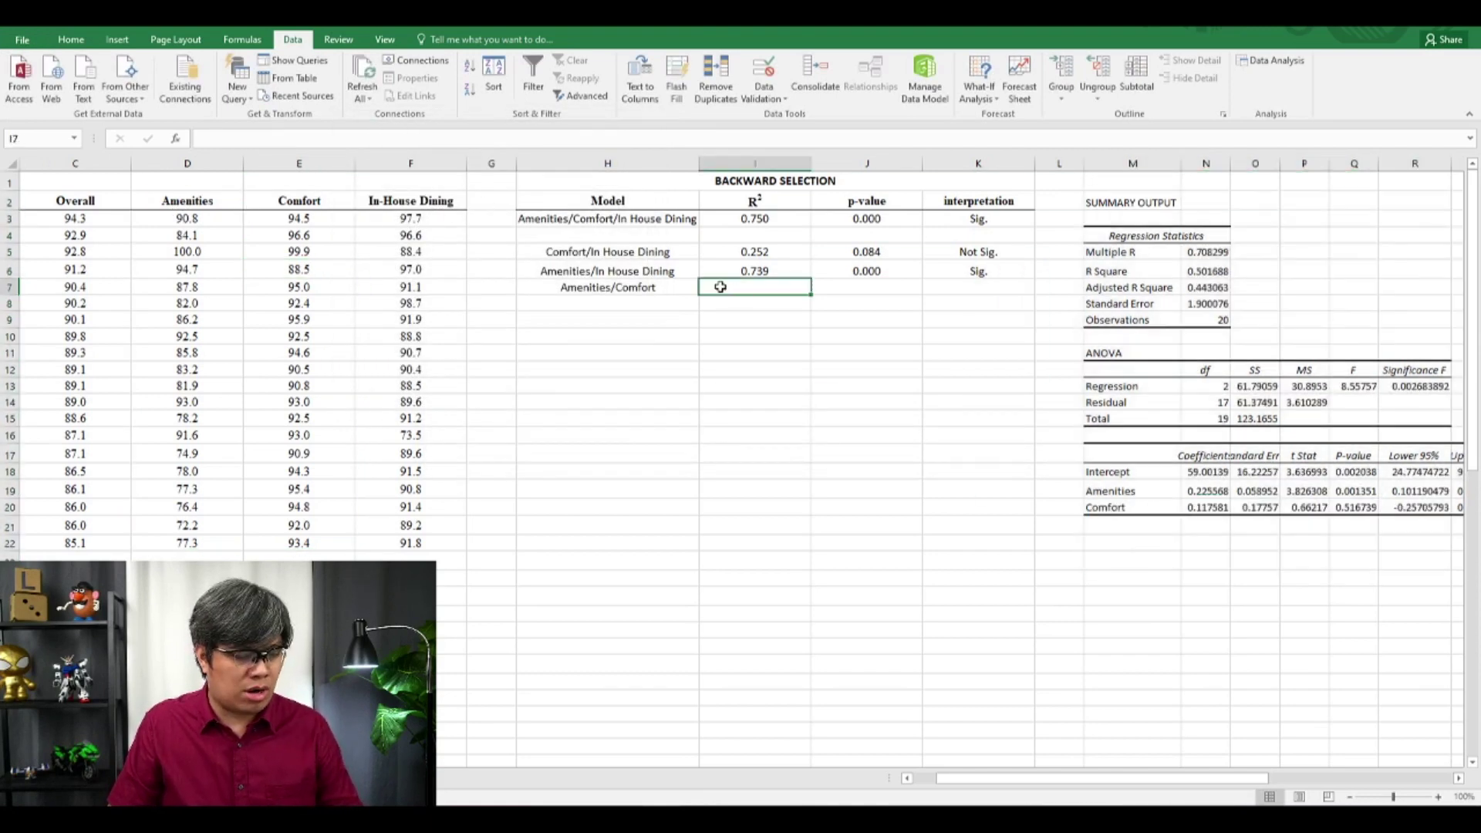
text(=)
click(1206, 272)
key(Return)
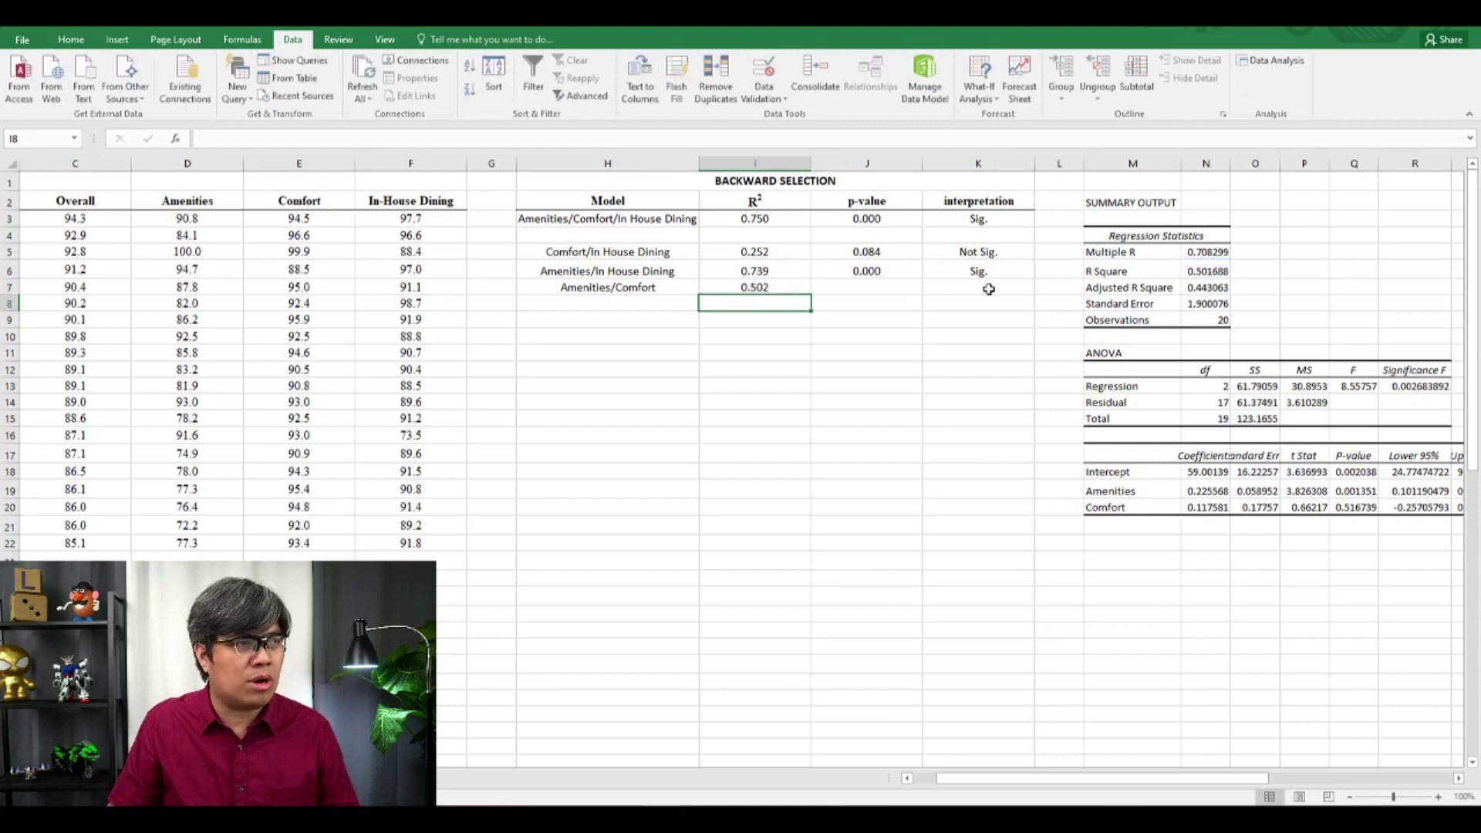
click(868, 288)
text(=)
click(1443, 386)
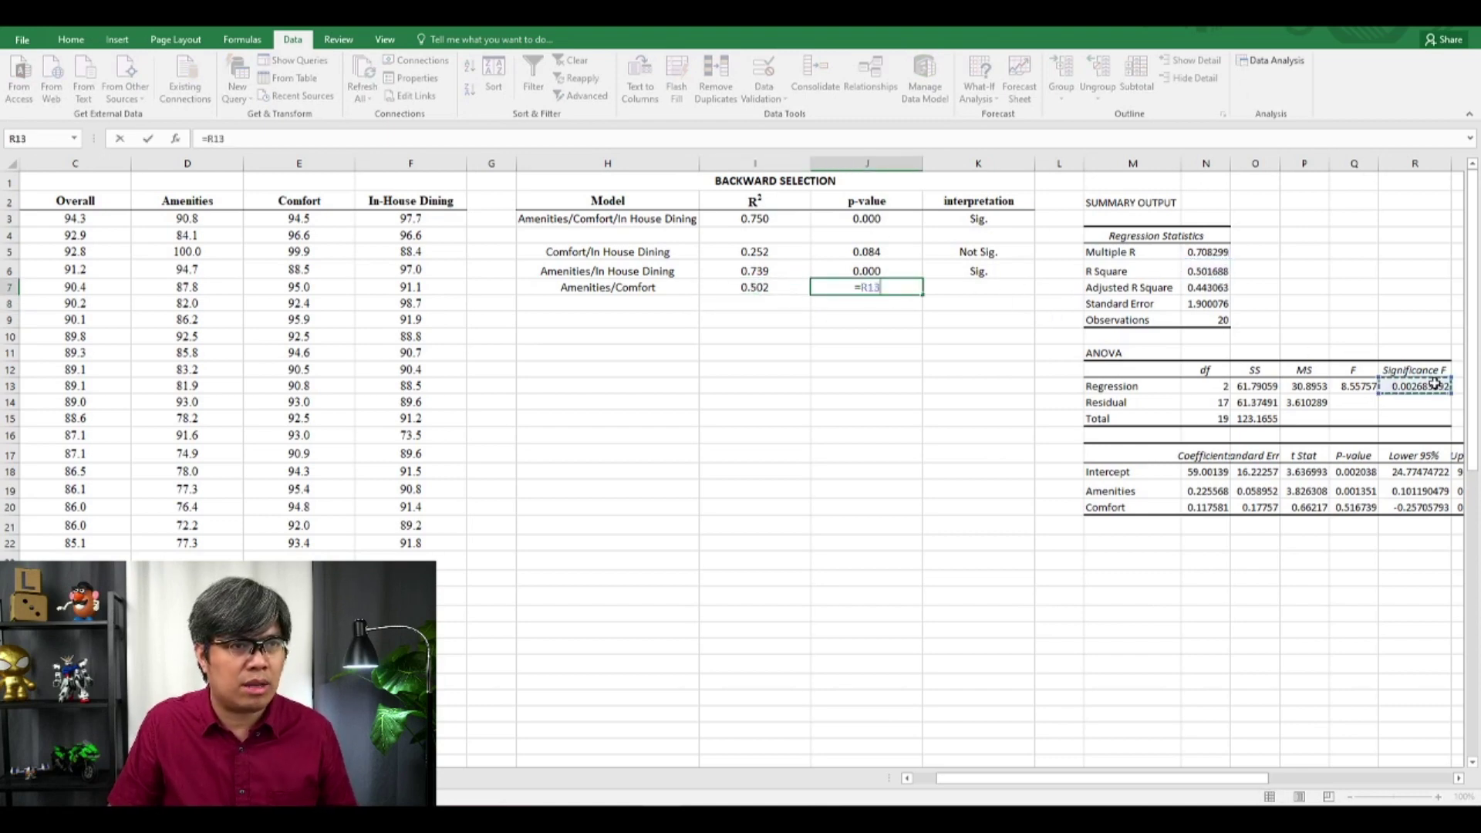
key(Return)
Enter "Sig." in K7 as the interpretation of the Amenities/Comfort model.
click(956, 285)
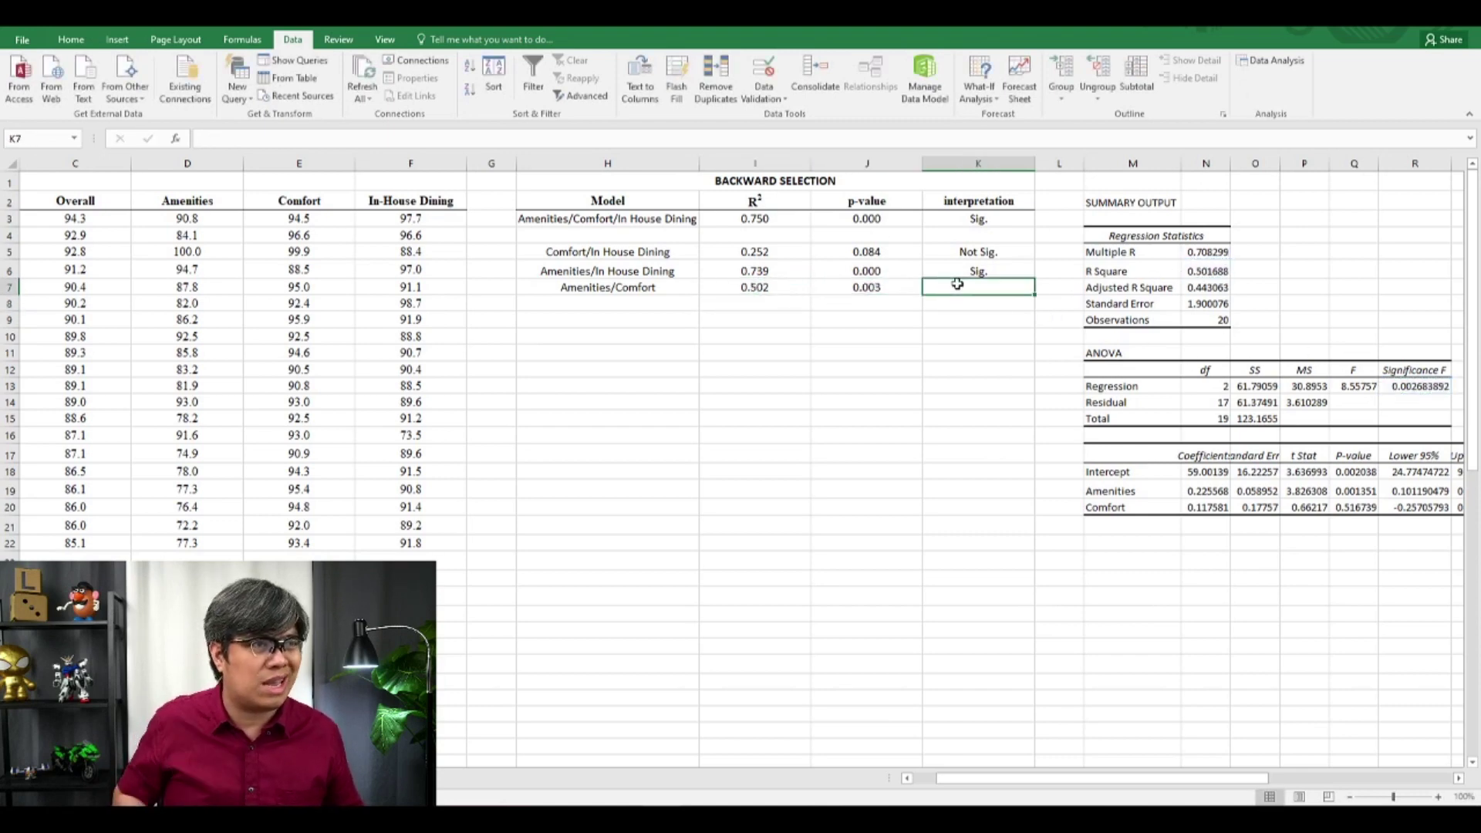
text(Sigg)
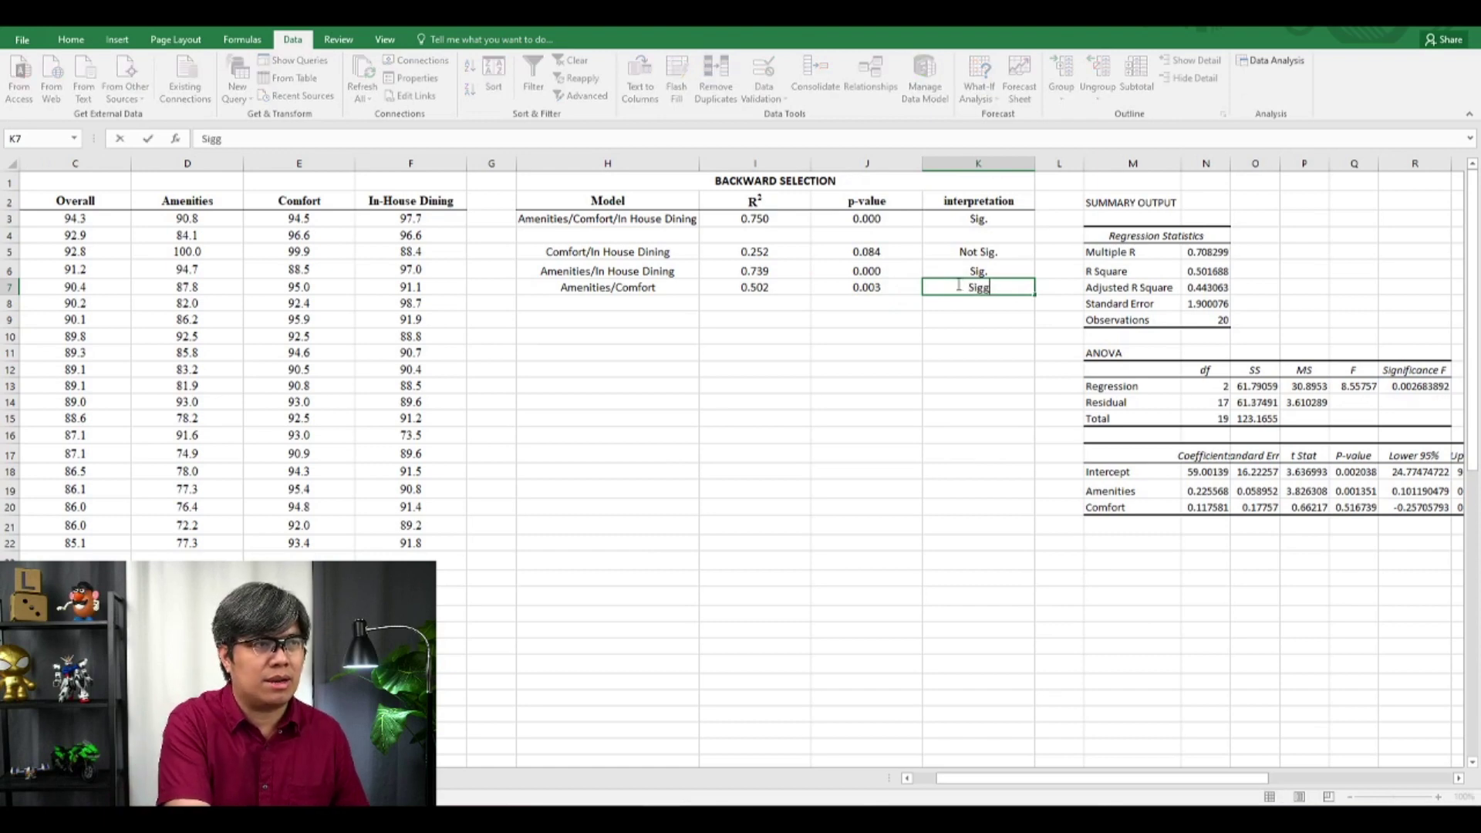
text(..)
key(Return)
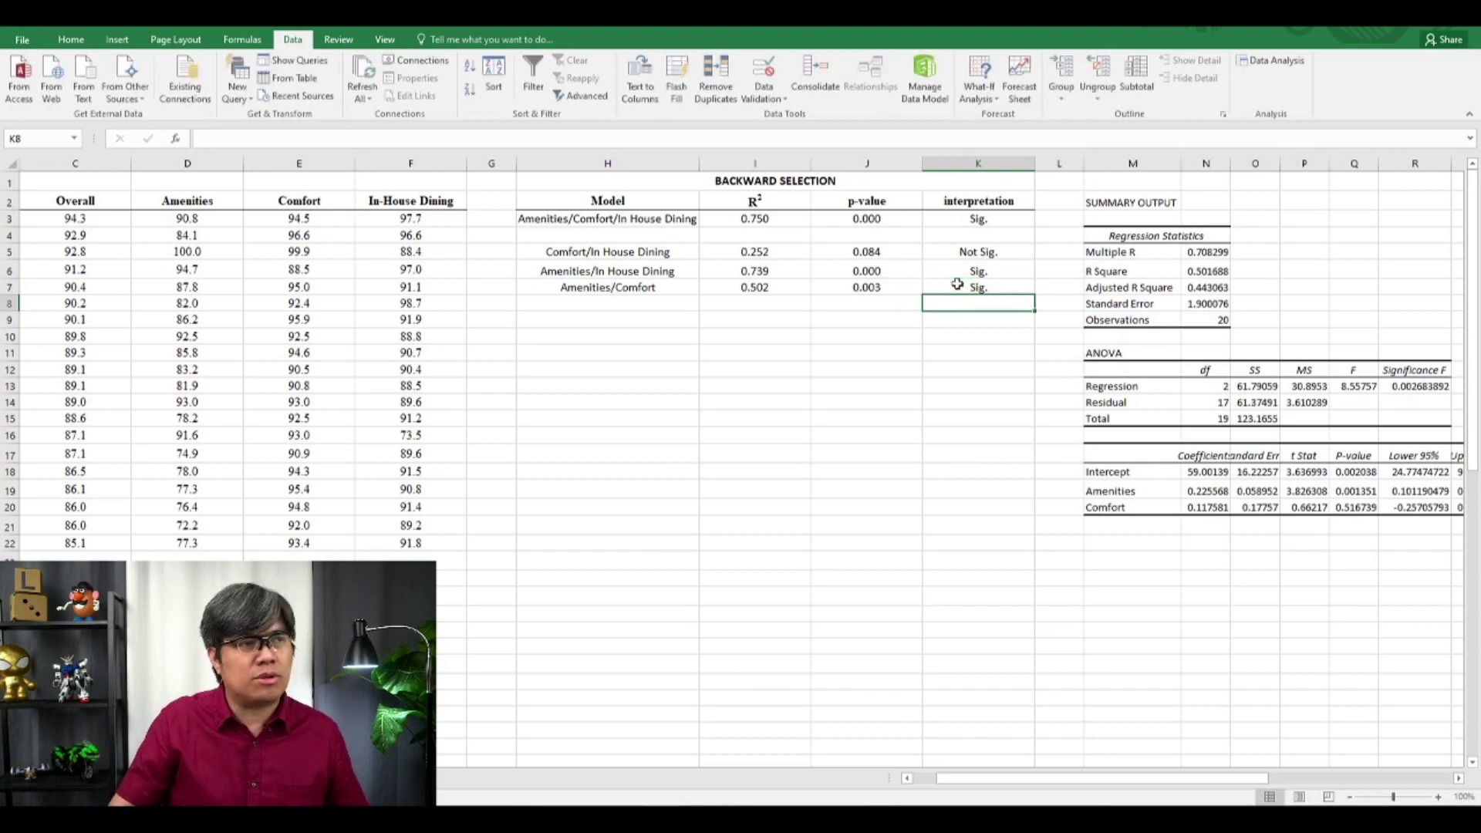
Color the text of the non-significant Comfort/In House Dining row, H5:K5, red.
drag(984, 252, 628, 251)
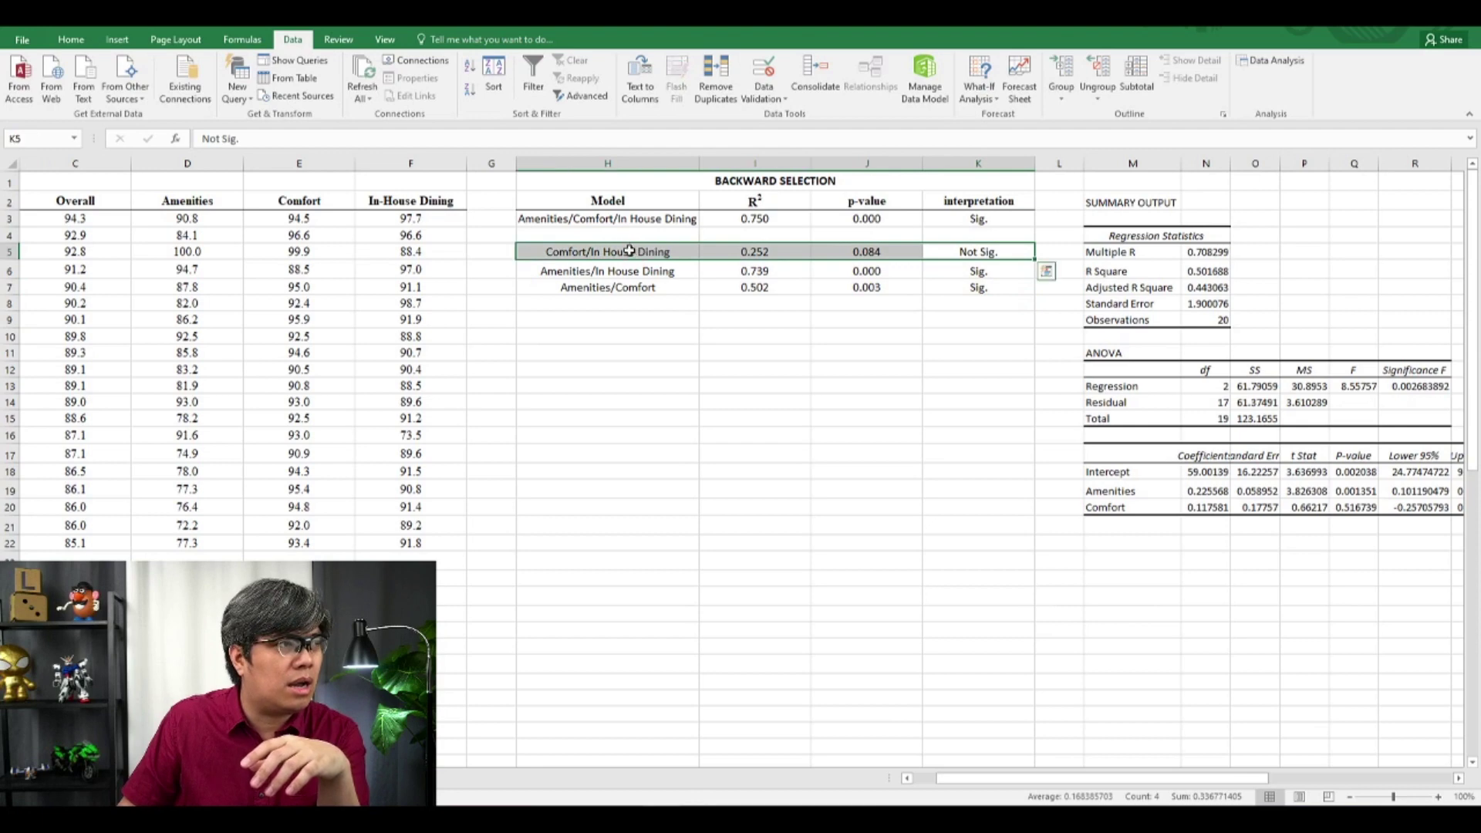
click(71, 40)
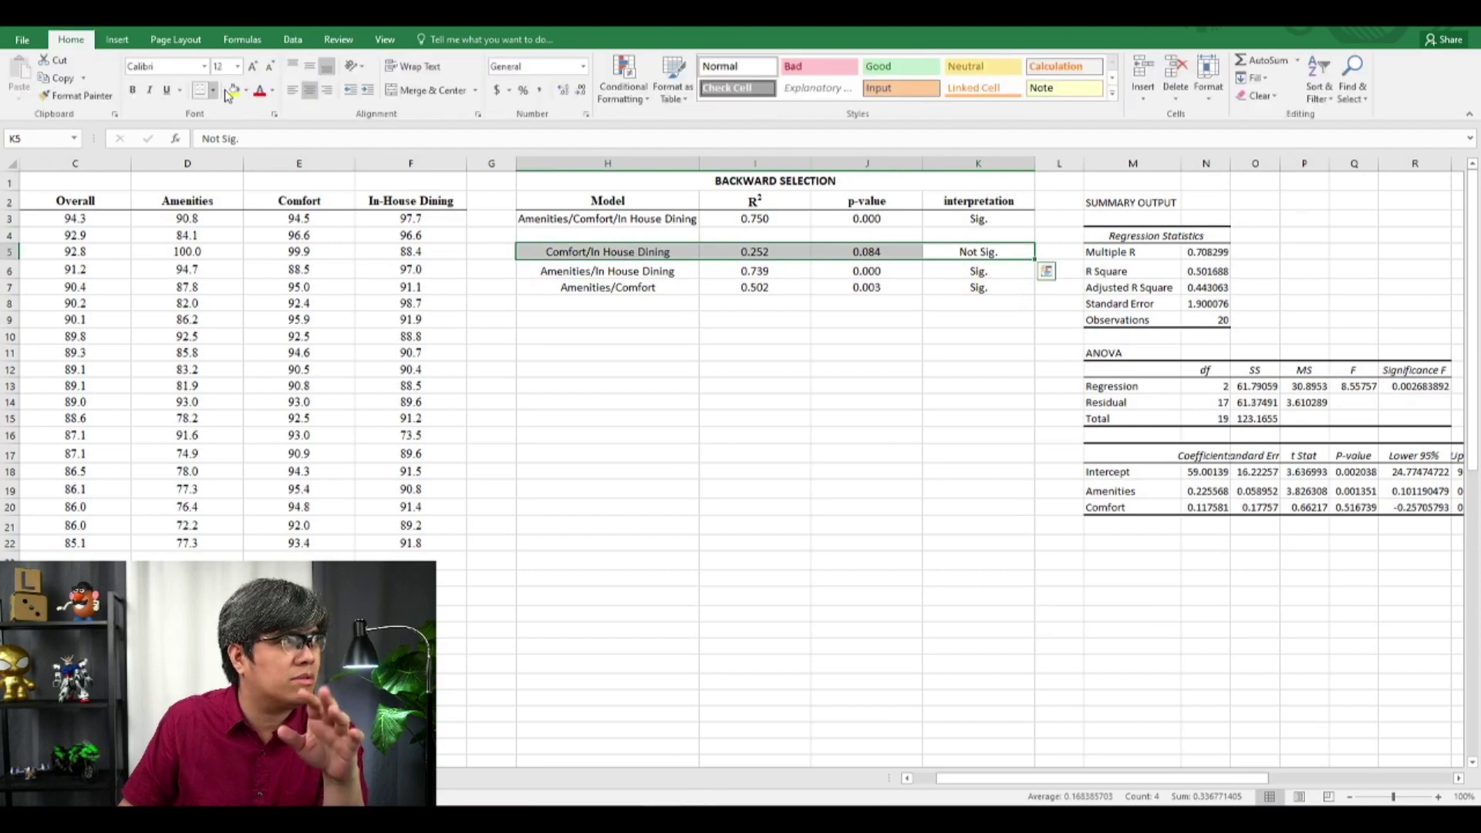
click(260, 91)
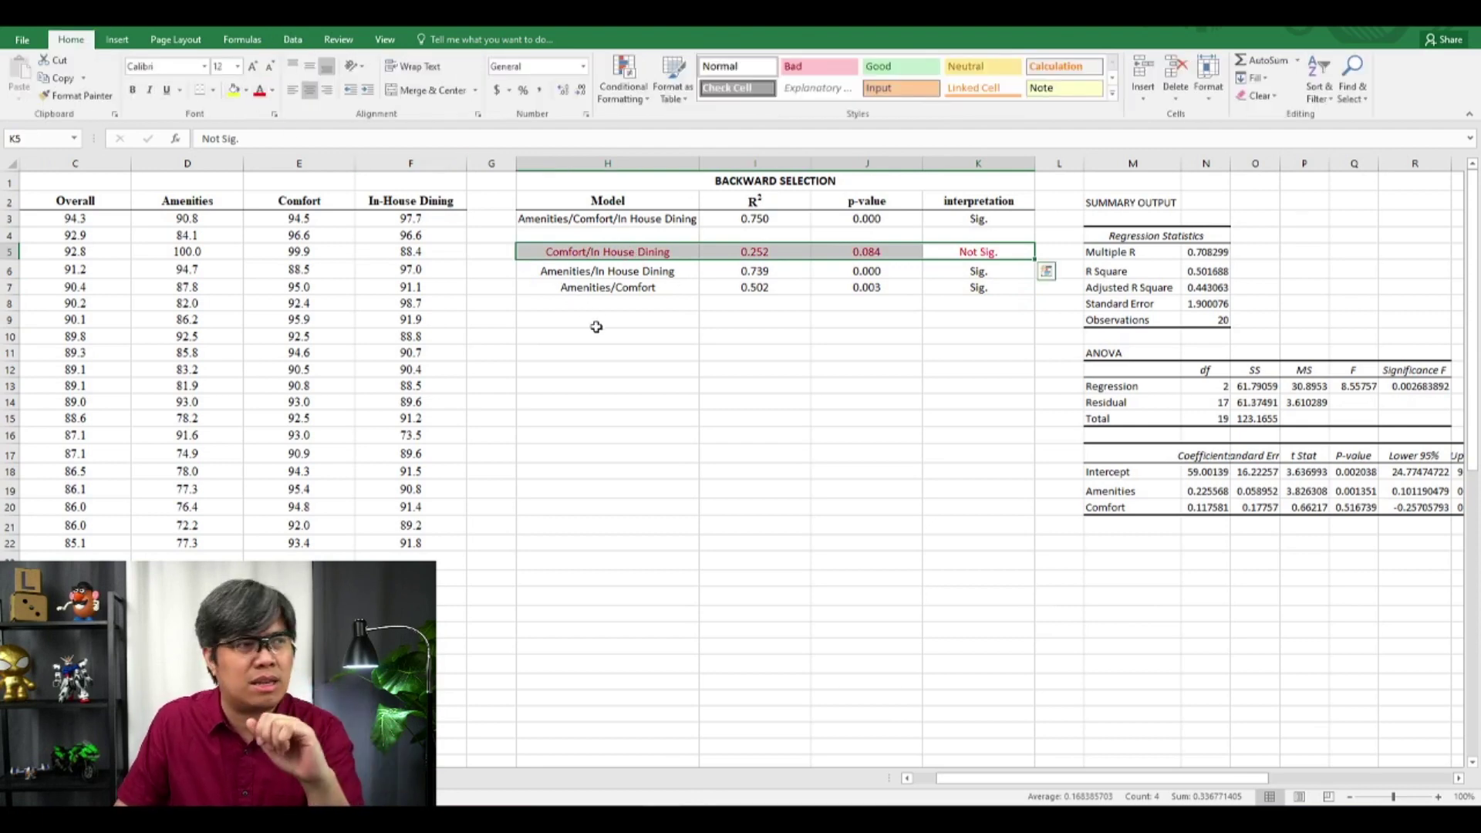
Make the Amenities/In House Dining model name and its R² value in H6:I6 bold.
click(775, 292)
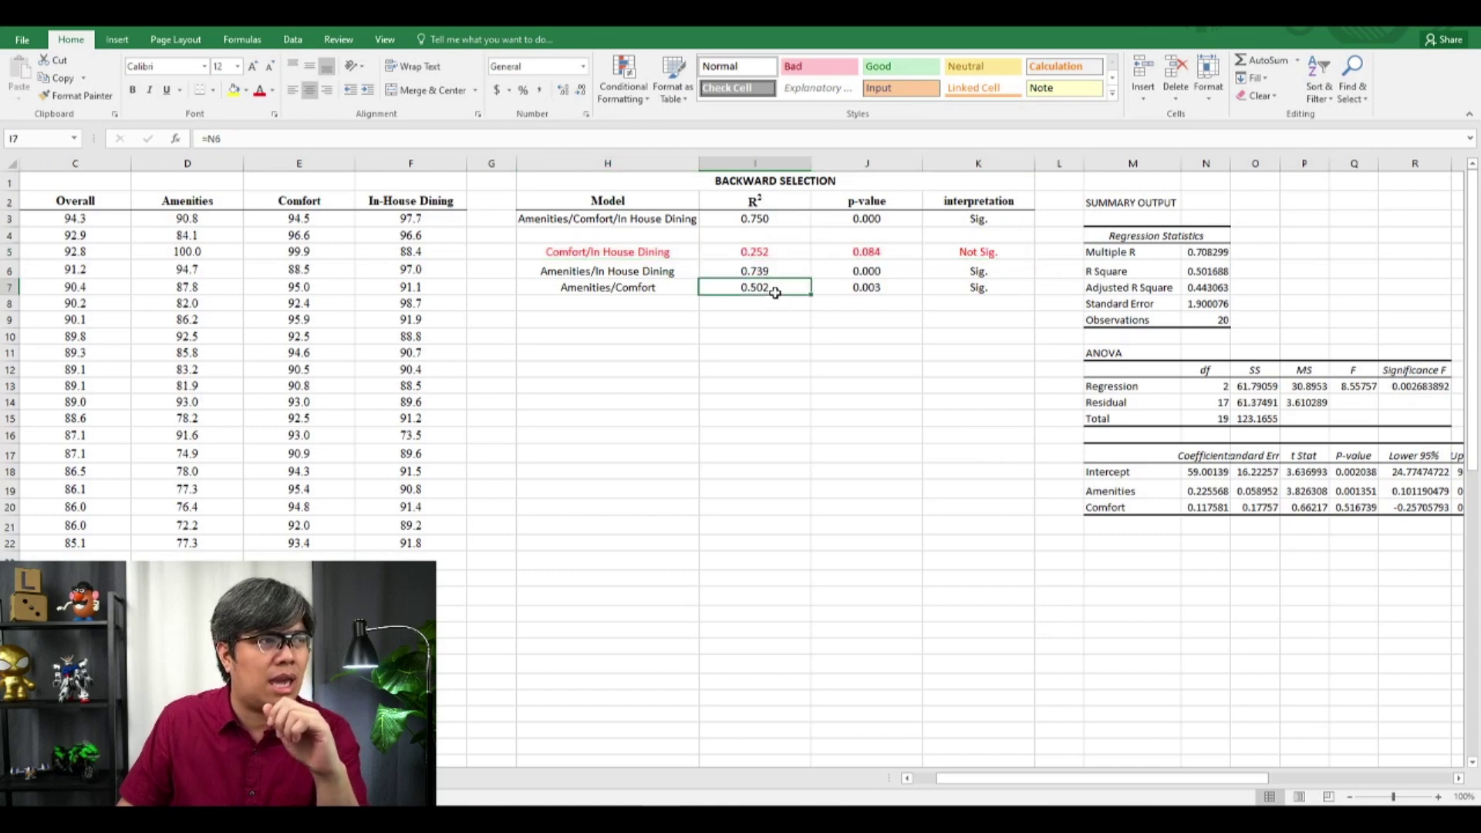
mouse_move(775, 293)
mouse_down()
mouse_move(678, 270)
mouse_move(756, 272)
mouse_up()
click(755, 272)
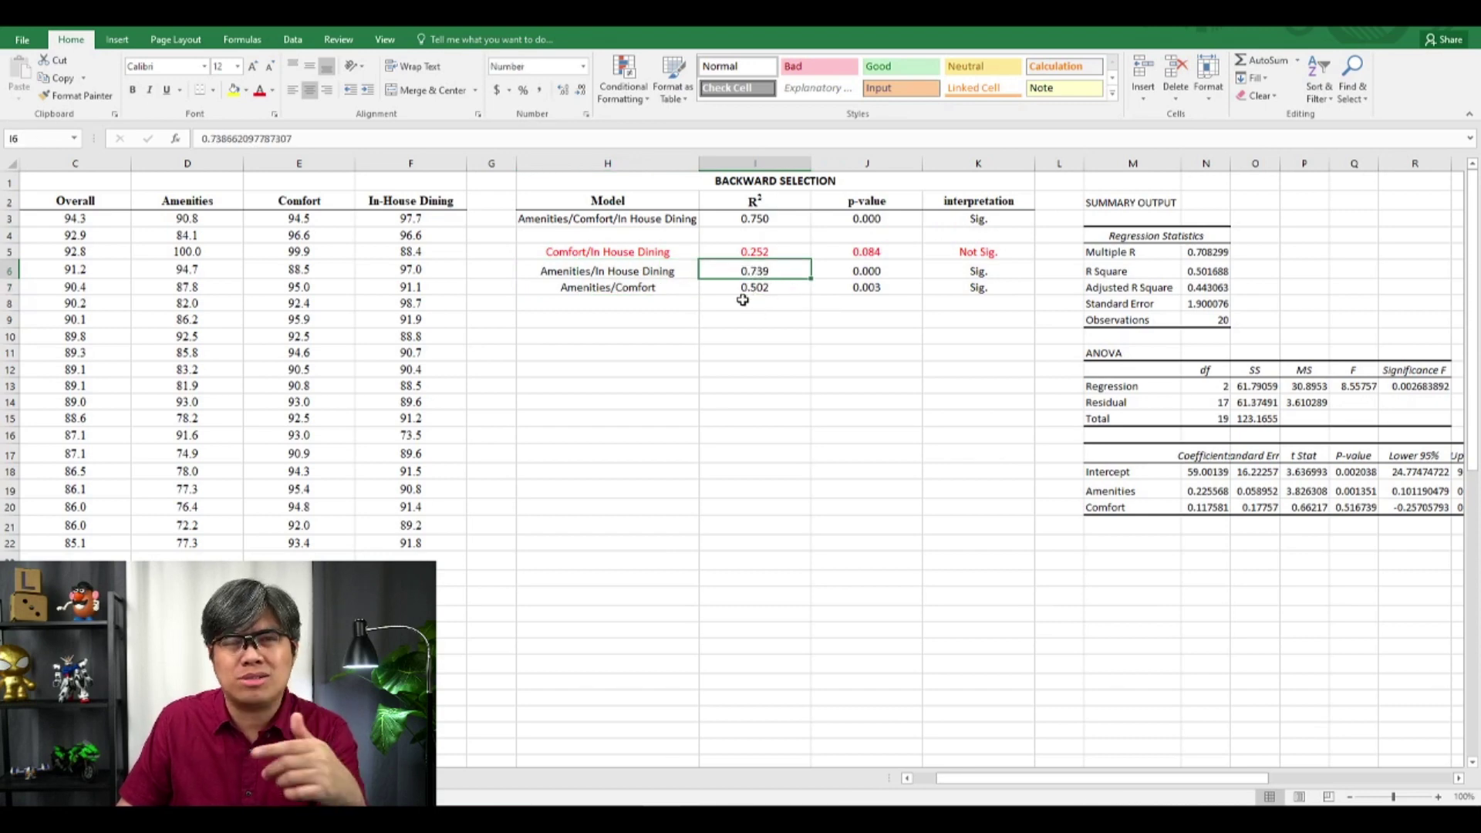
click(132, 90)
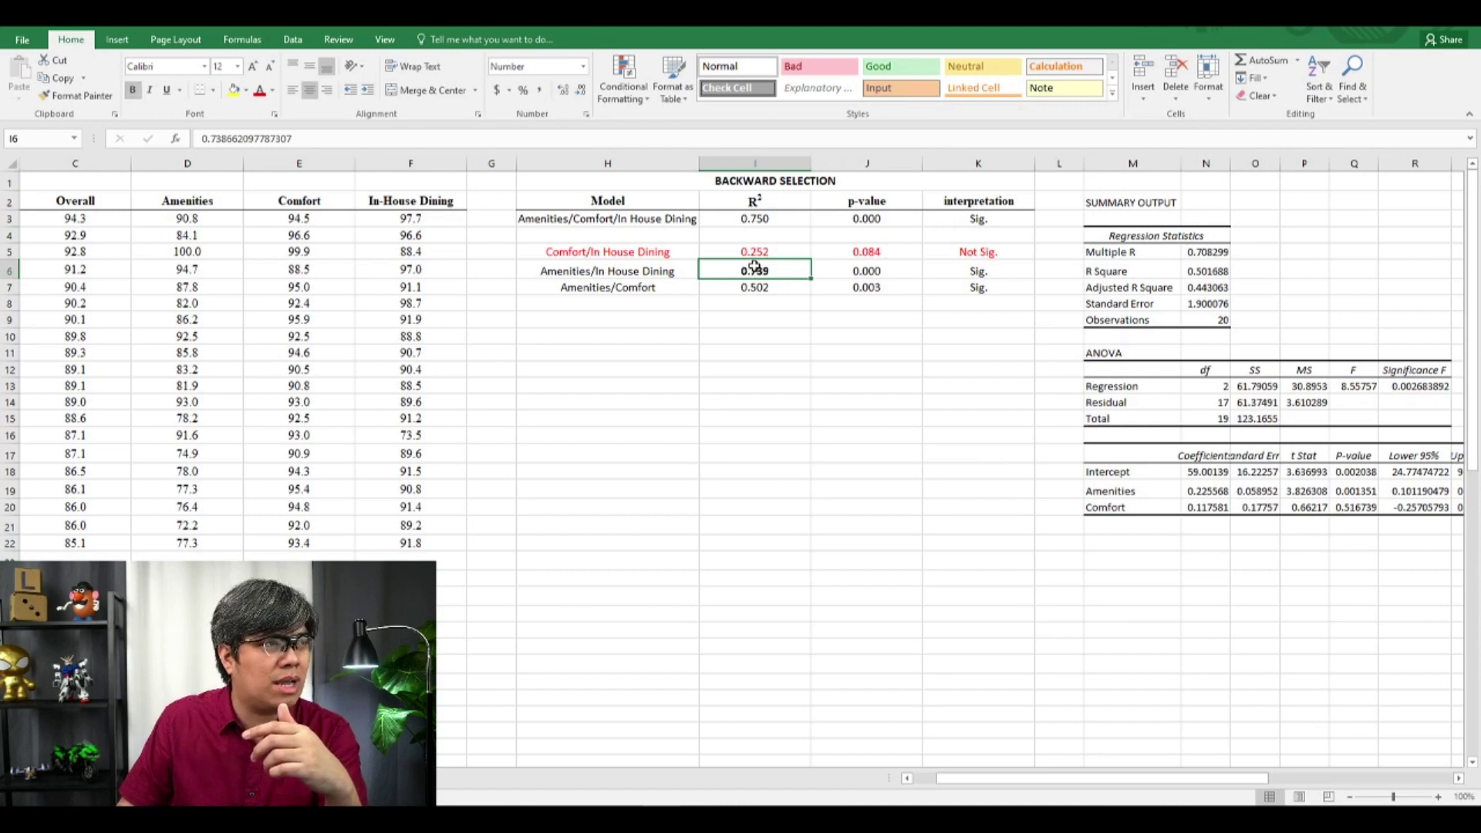
drag(755, 271, 632, 269)
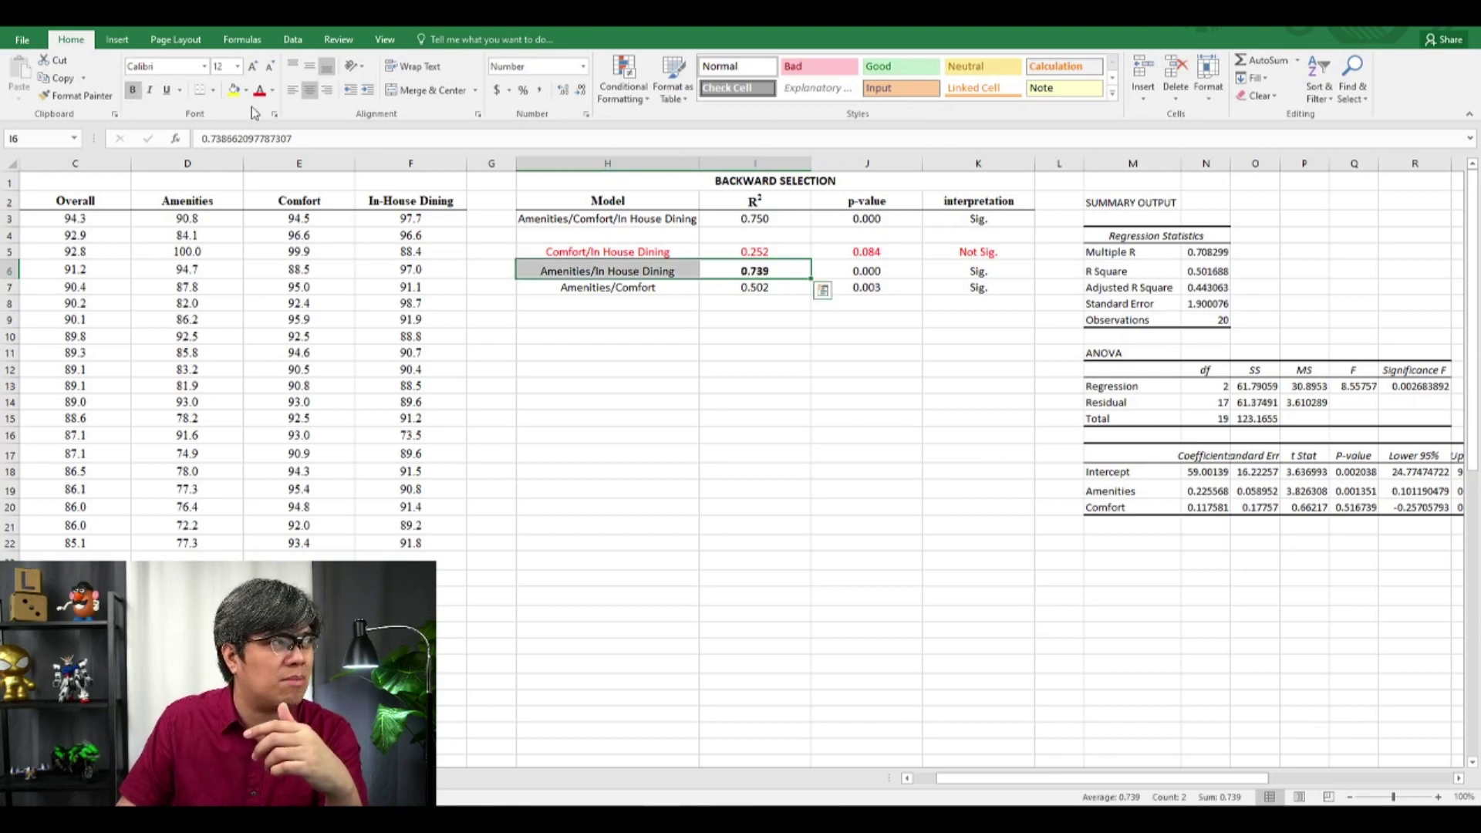
click(132, 90)
click(132, 89)
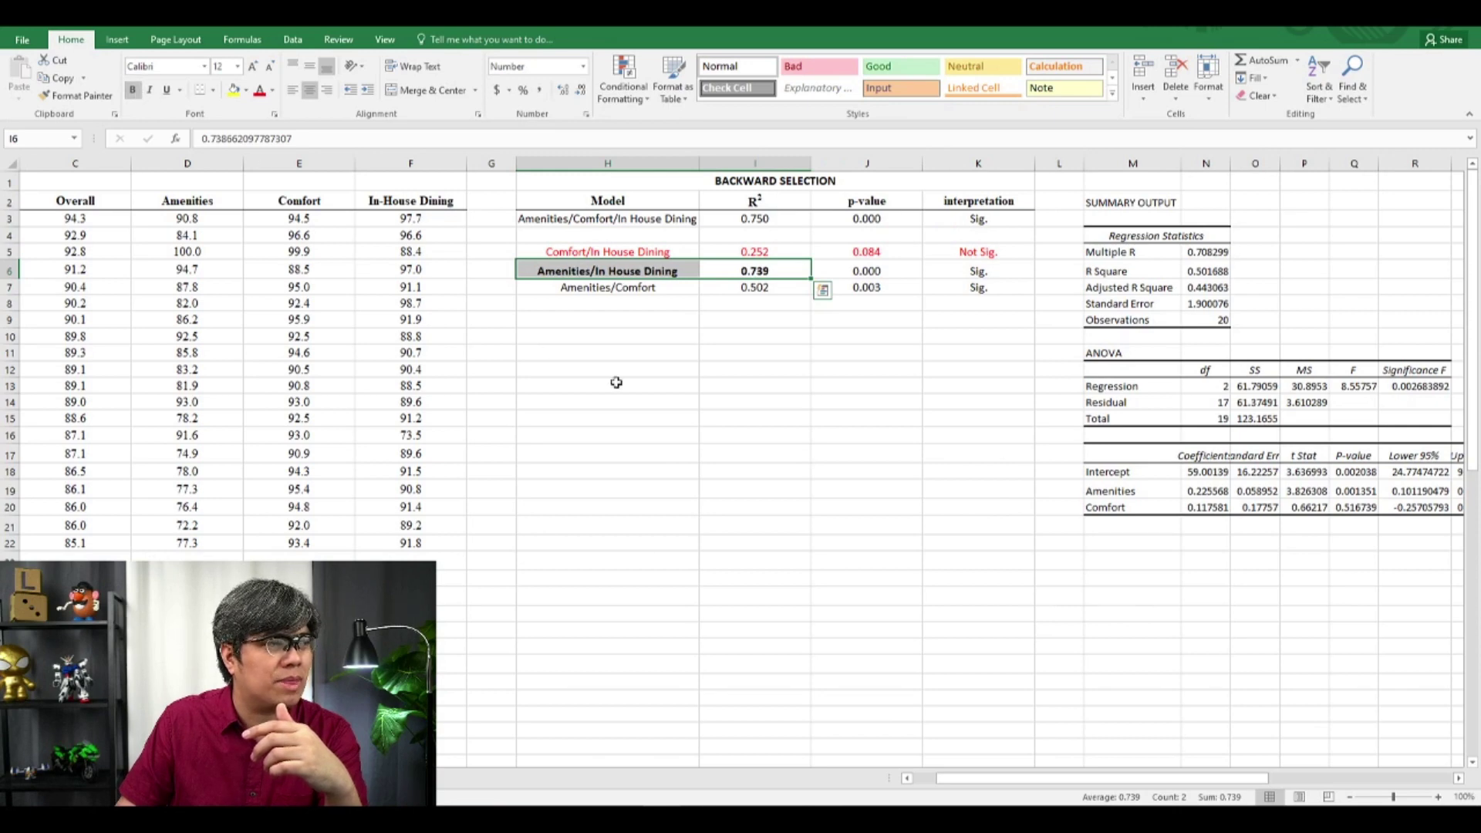
Enter the single-predictor model names "Amenities" in H9 and "In House Dining" in H10.
click(648, 407)
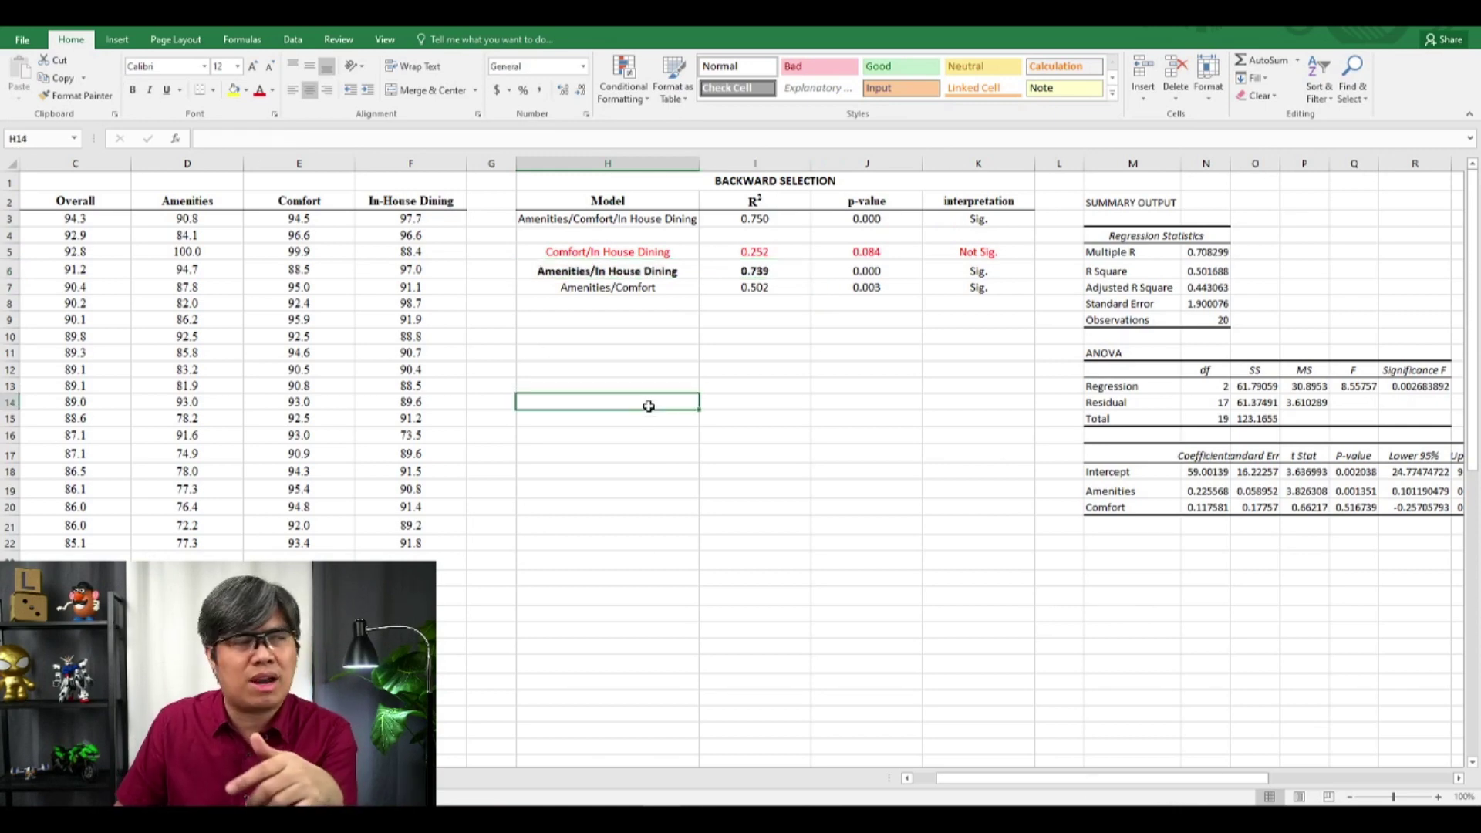
click(651, 324)
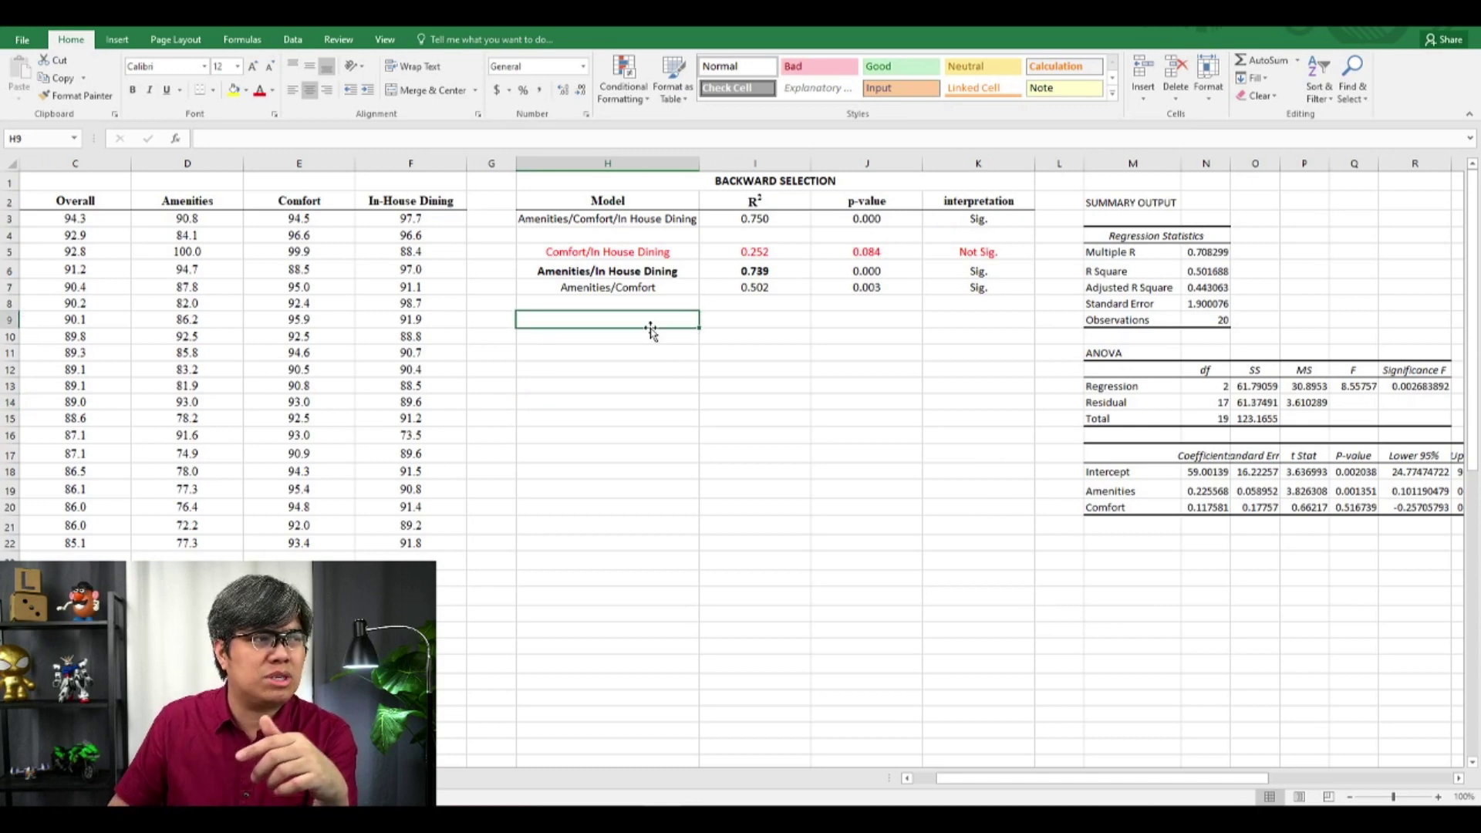
text(Ame)
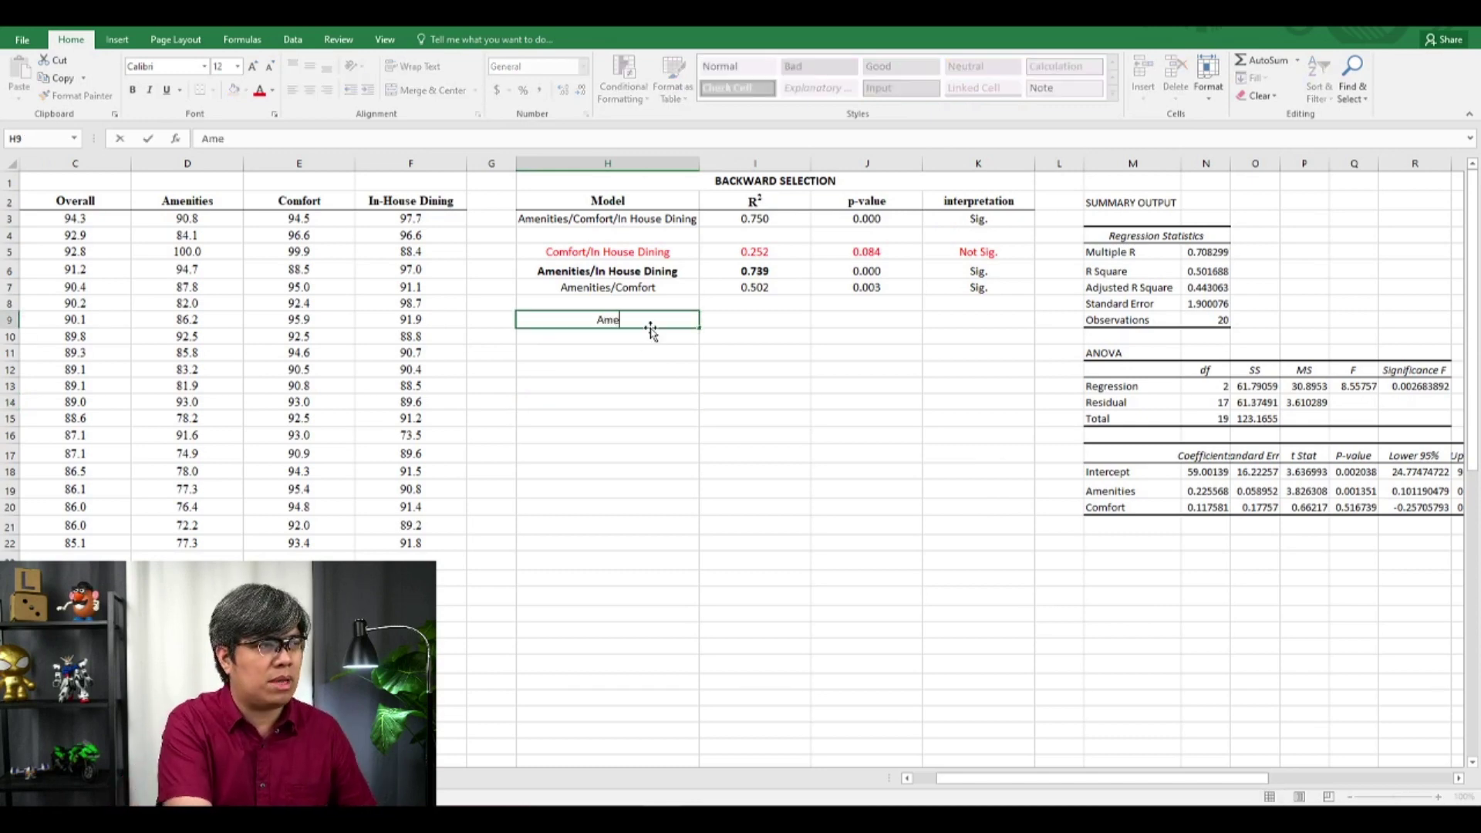
text(nities)
key(Return)
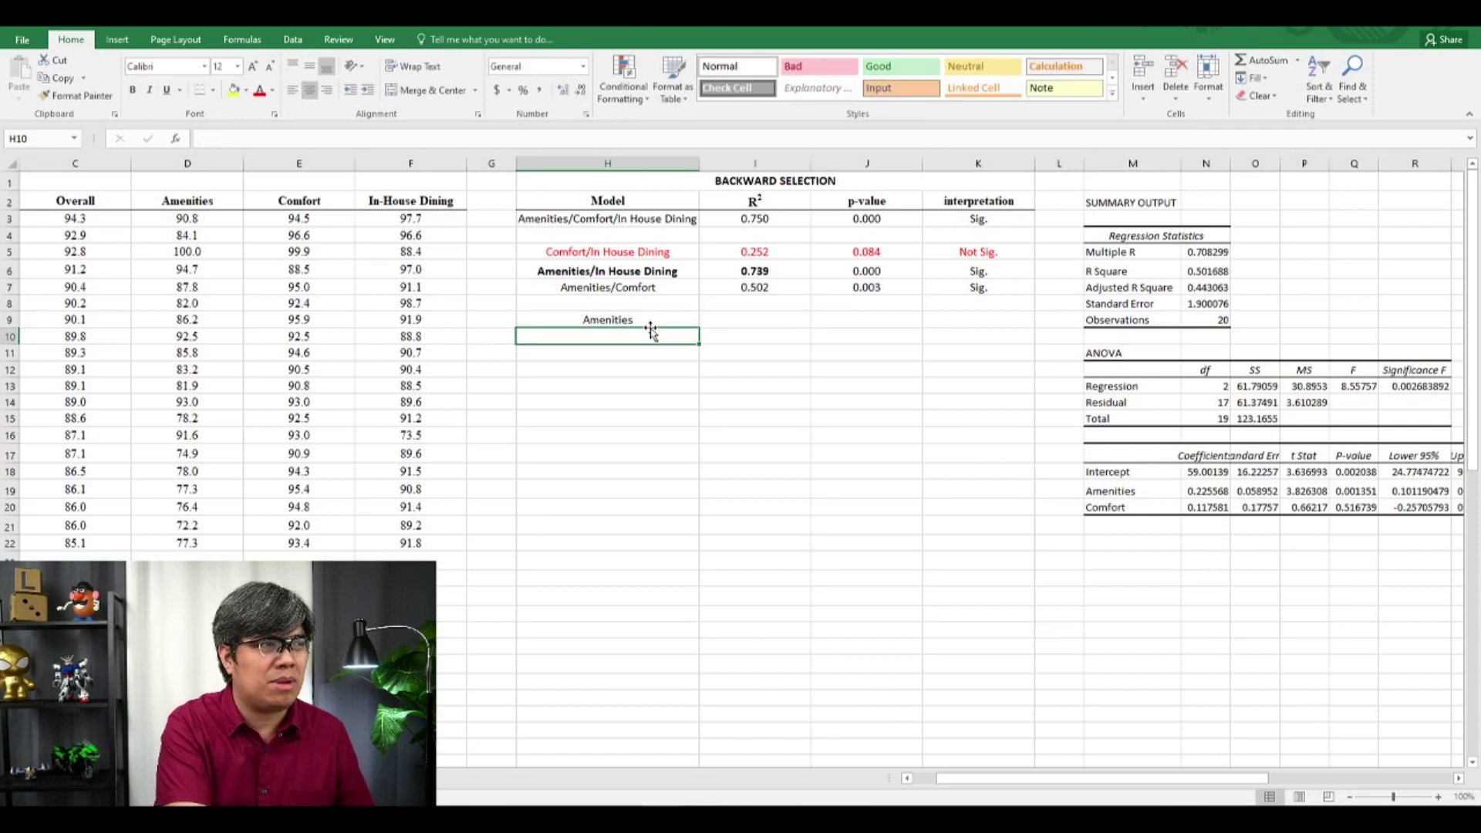
text(In House Dining)
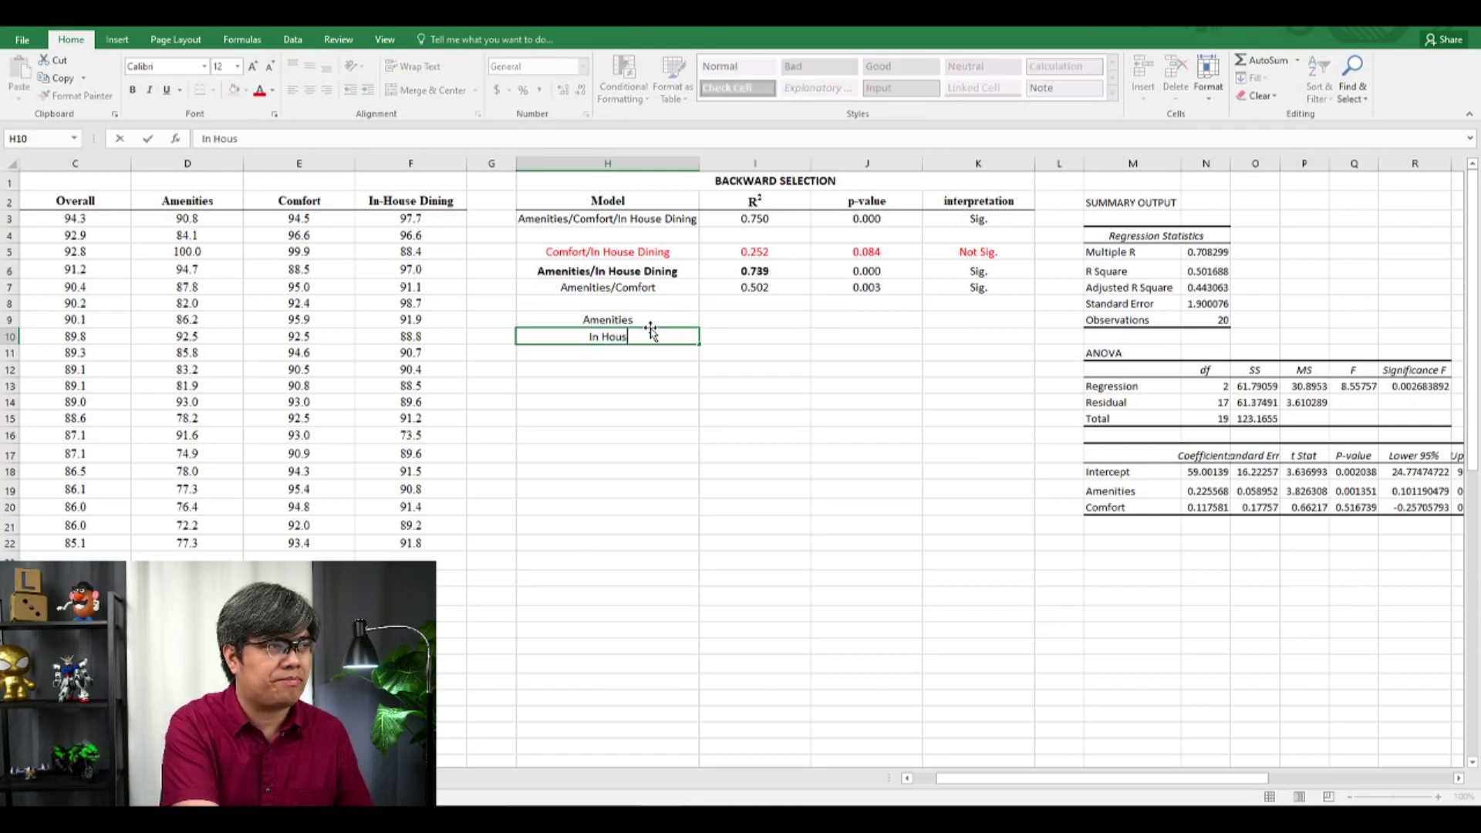
key(Return)
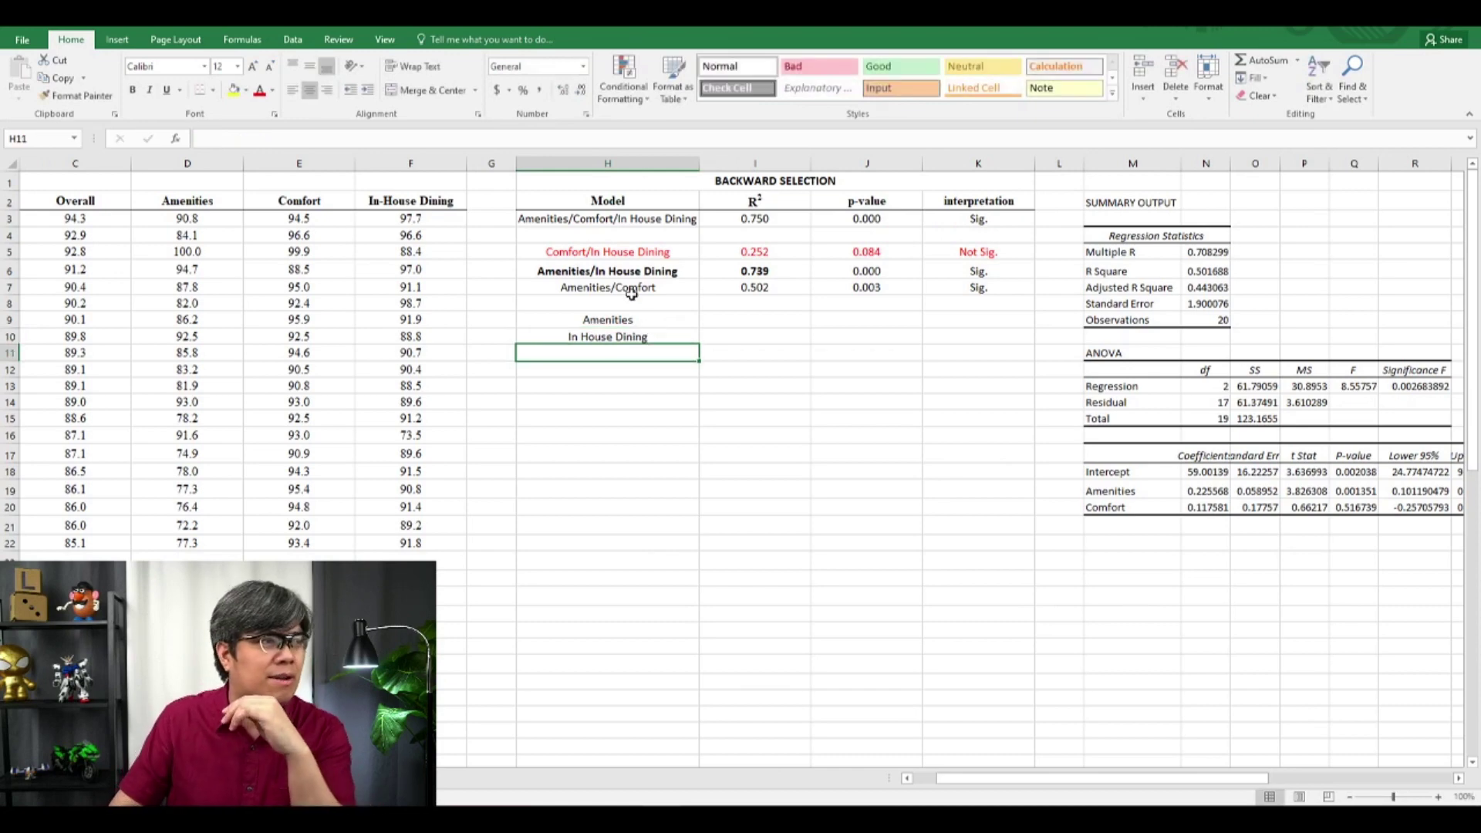
Run the regression of Overall on Amenities alone with X range D2:D22, overwriting the existing summary output at M2.
click(293, 40)
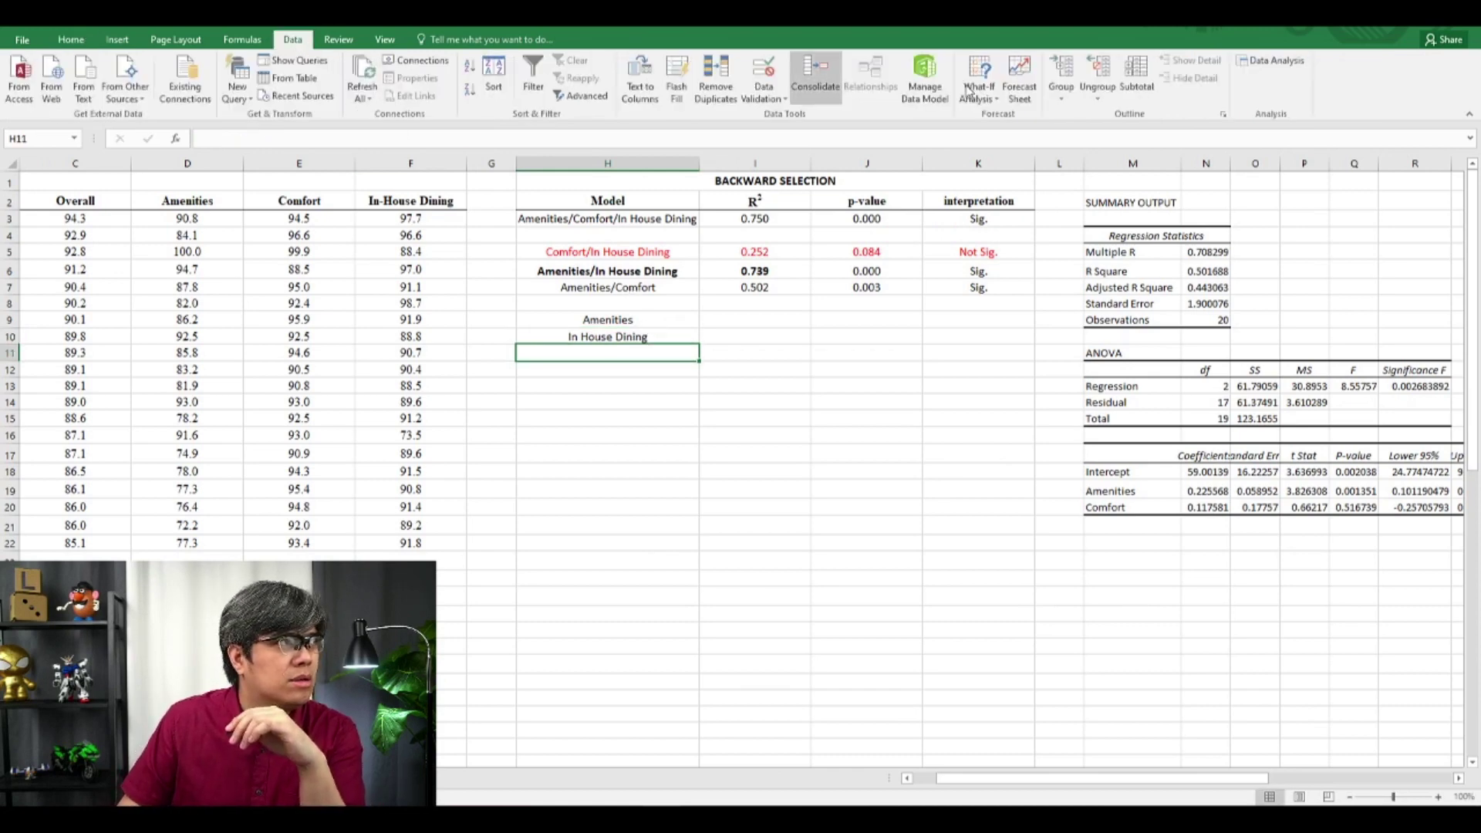
click(1304, 63)
click(608, 222)
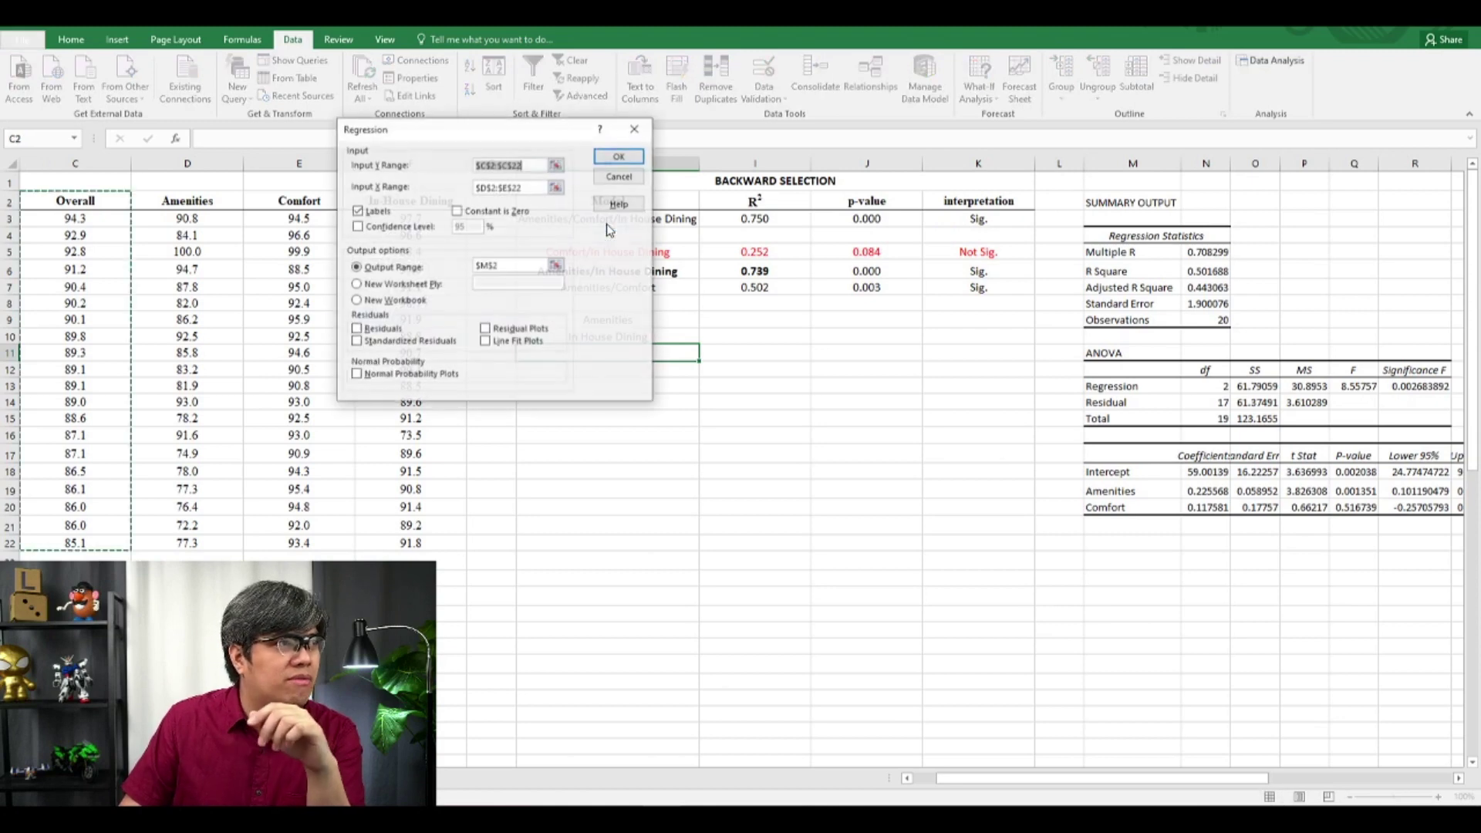
click(557, 188)
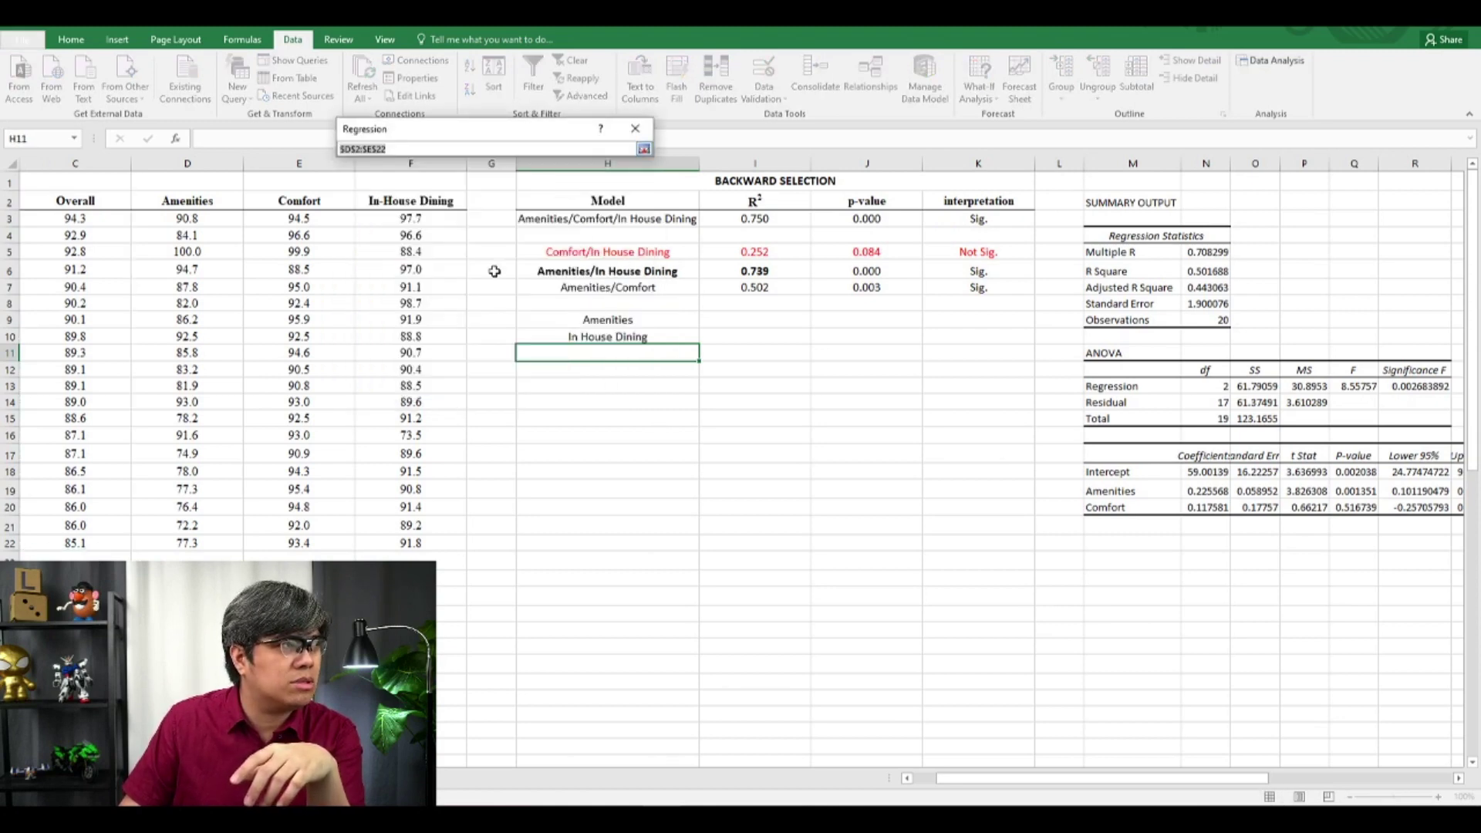
drag(202, 204, 197, 594)
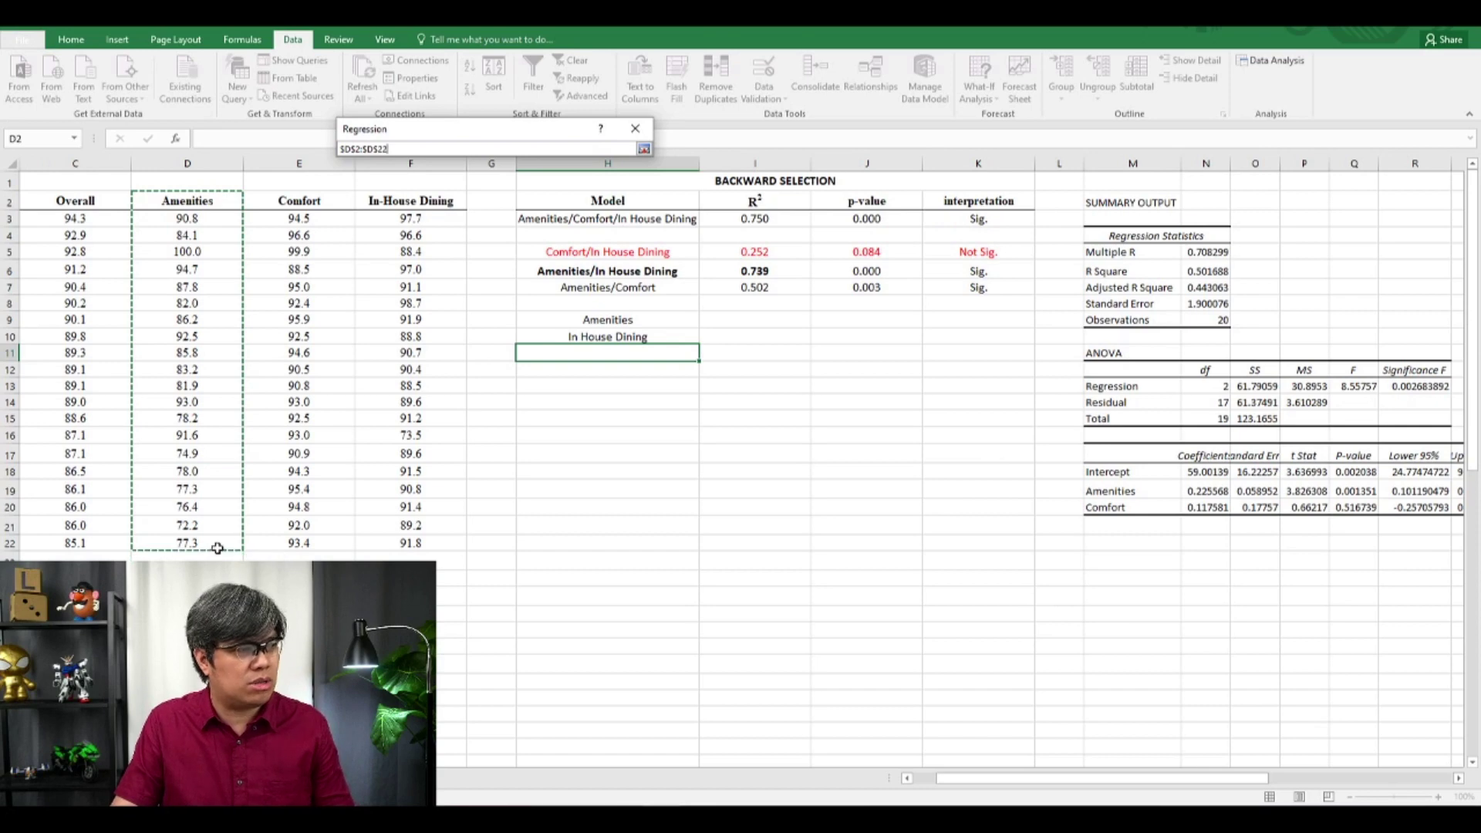
key(Return)
key(Return)
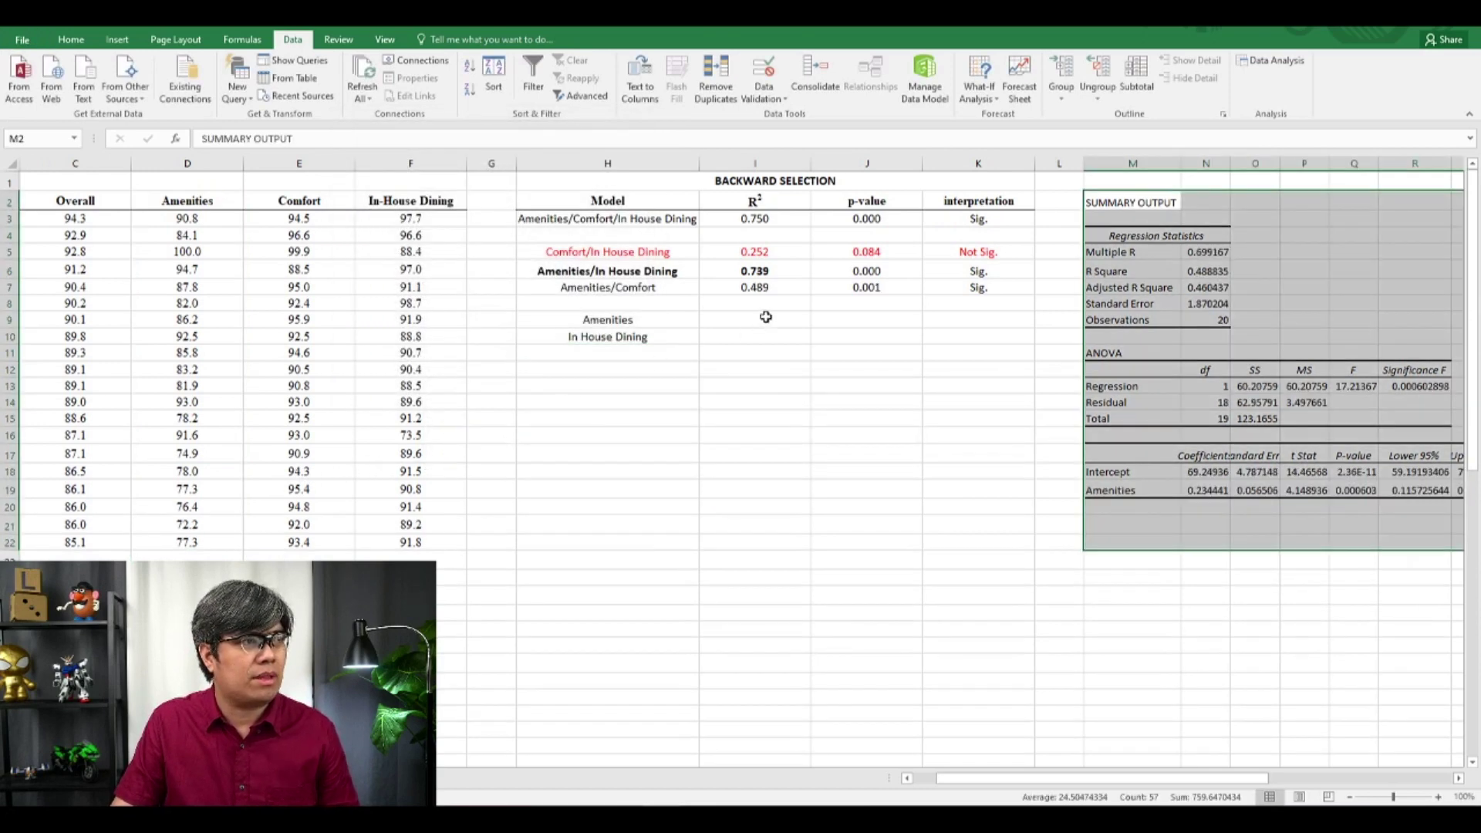
Link the Amenities model's R² in I9 to N6 and its p-value in J9 to R13.
click(773, 322)
text(=)
click(1204, 271)
key(Return)
click(868, 321)
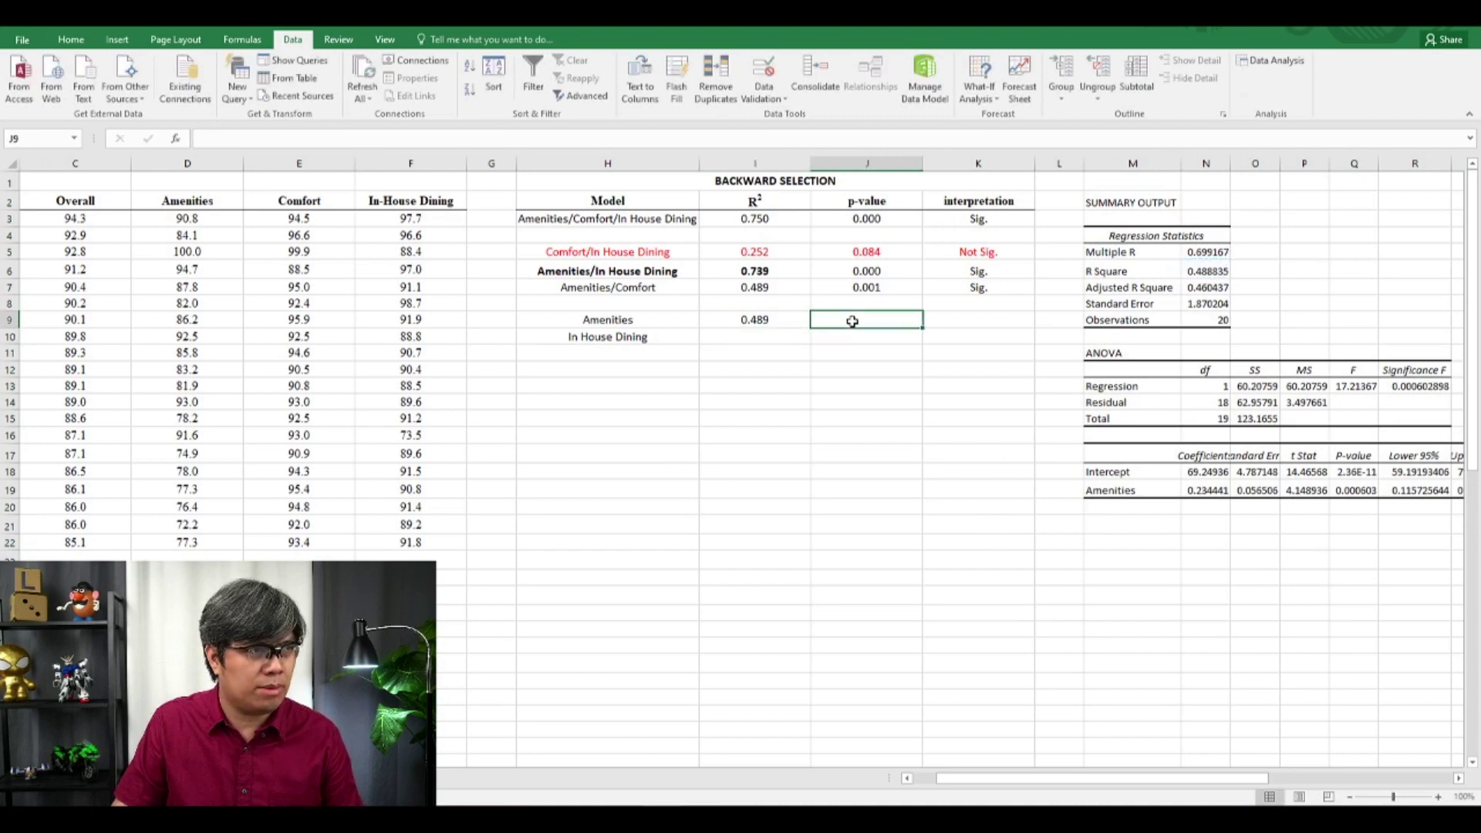
text(=)
click(1411, 386)
key(Return)
Enter "Sig." in K9 as the interpretation of the Amenities model.
click(970, 323)
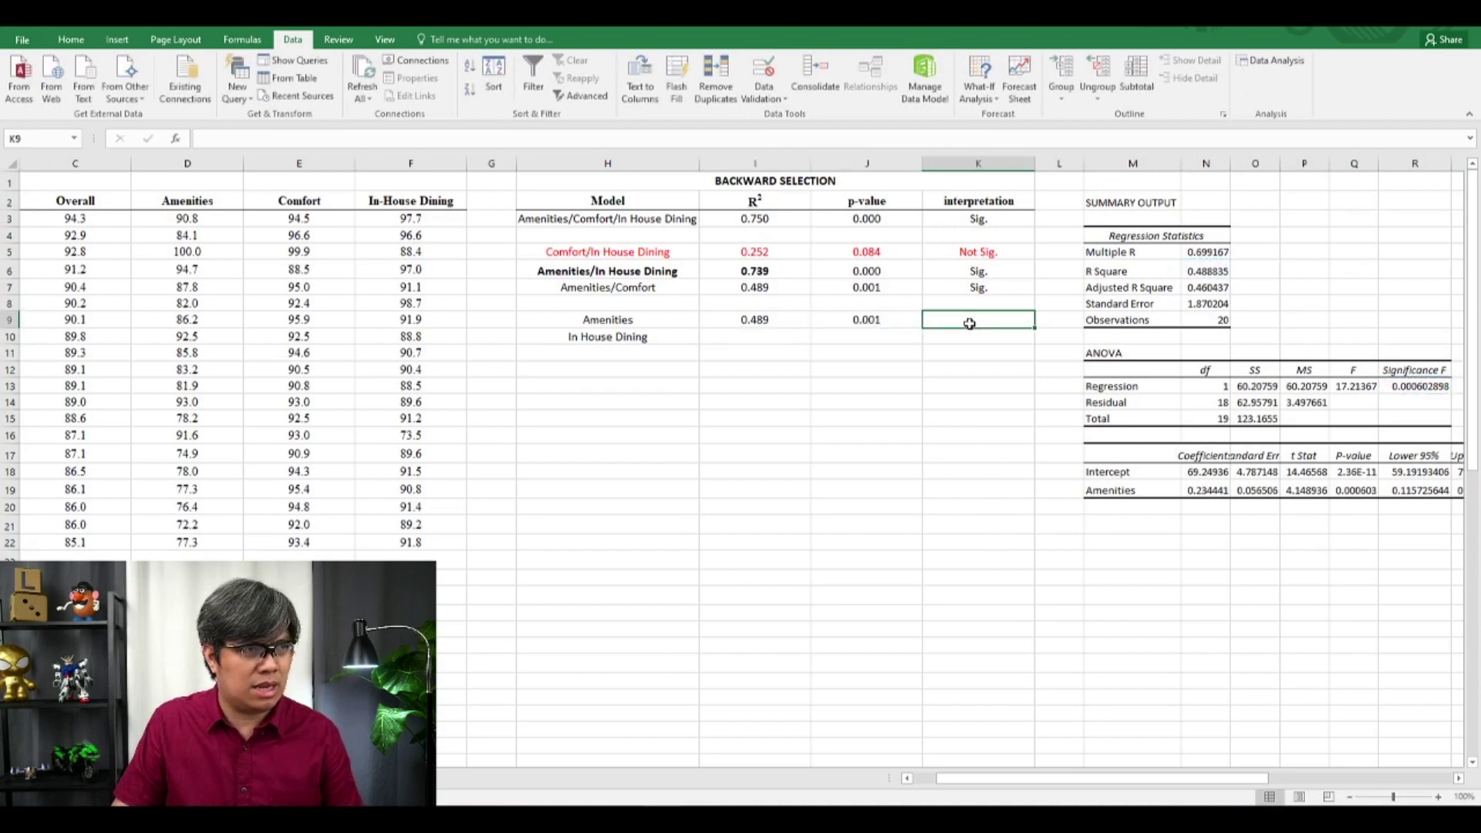
text(Sig.)
key(Return)
key(Left)
key(Left)
text(=)
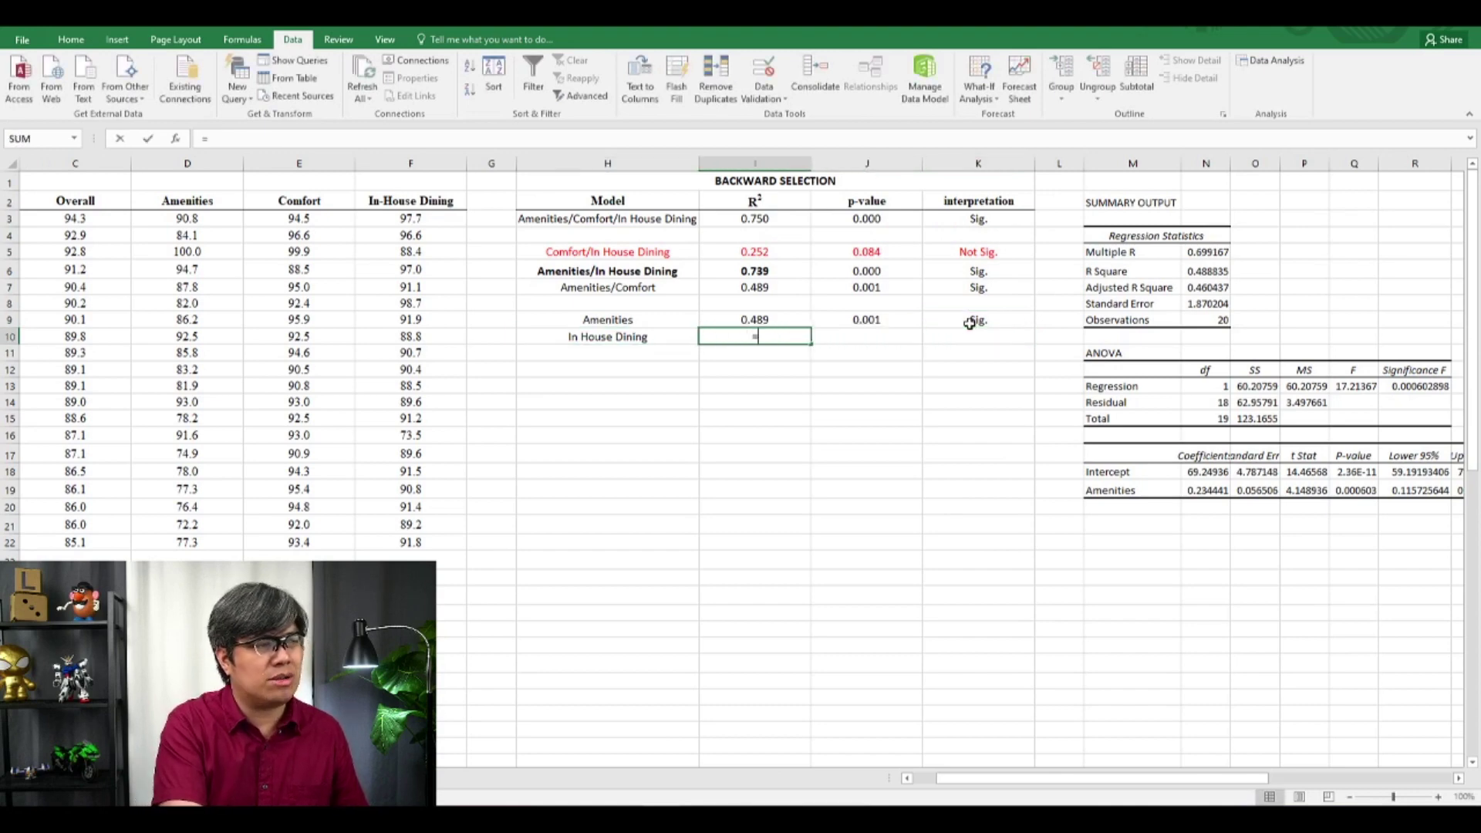
key(Escape)
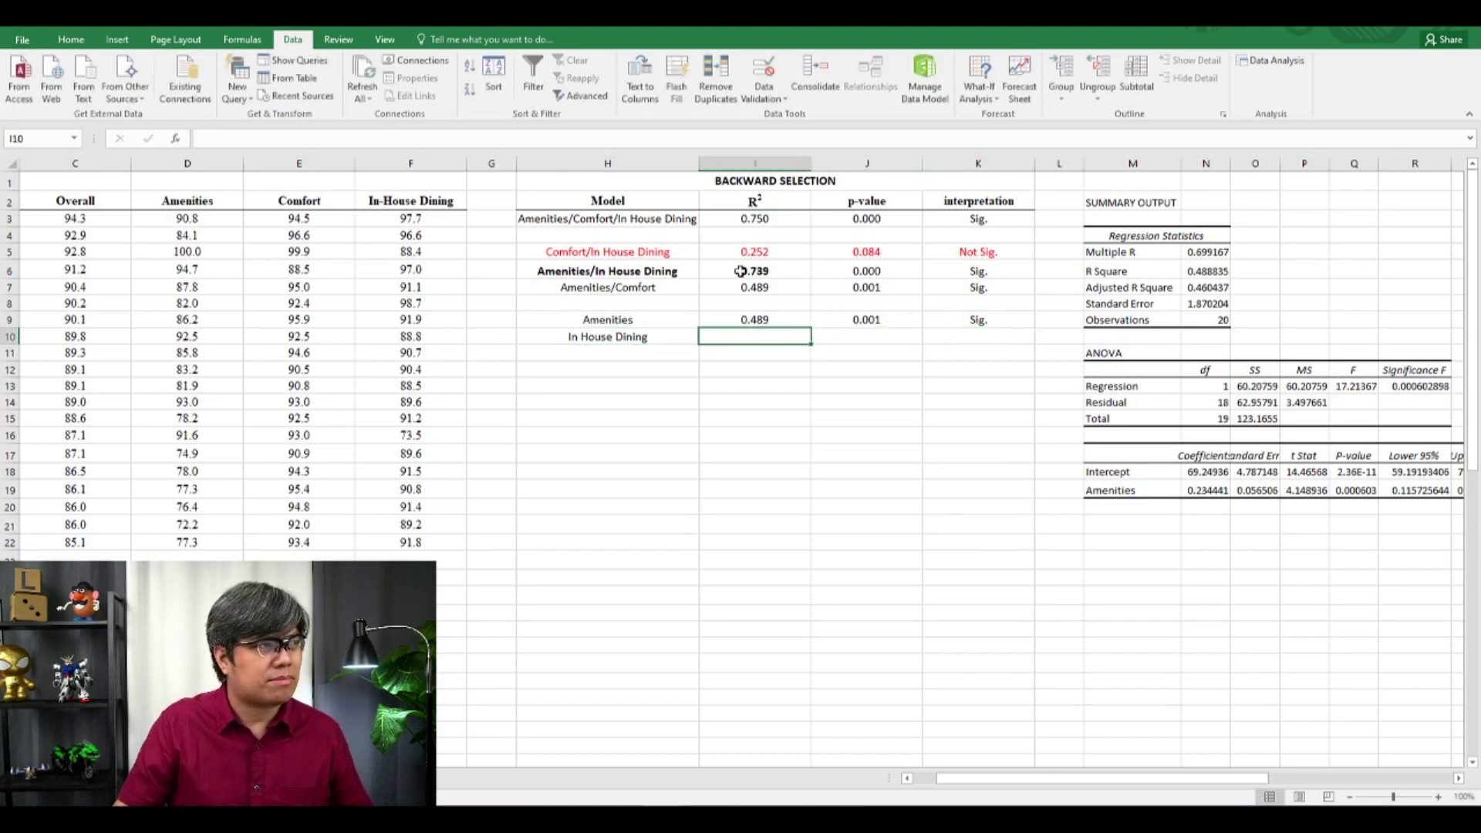
Replace the linked formulas in I9:J9 with their static values by copying and pasting values in place.
drag(754, 319, 838, 321)
right_click(838, 323)
click(872, 349)
right_click(839, 319)
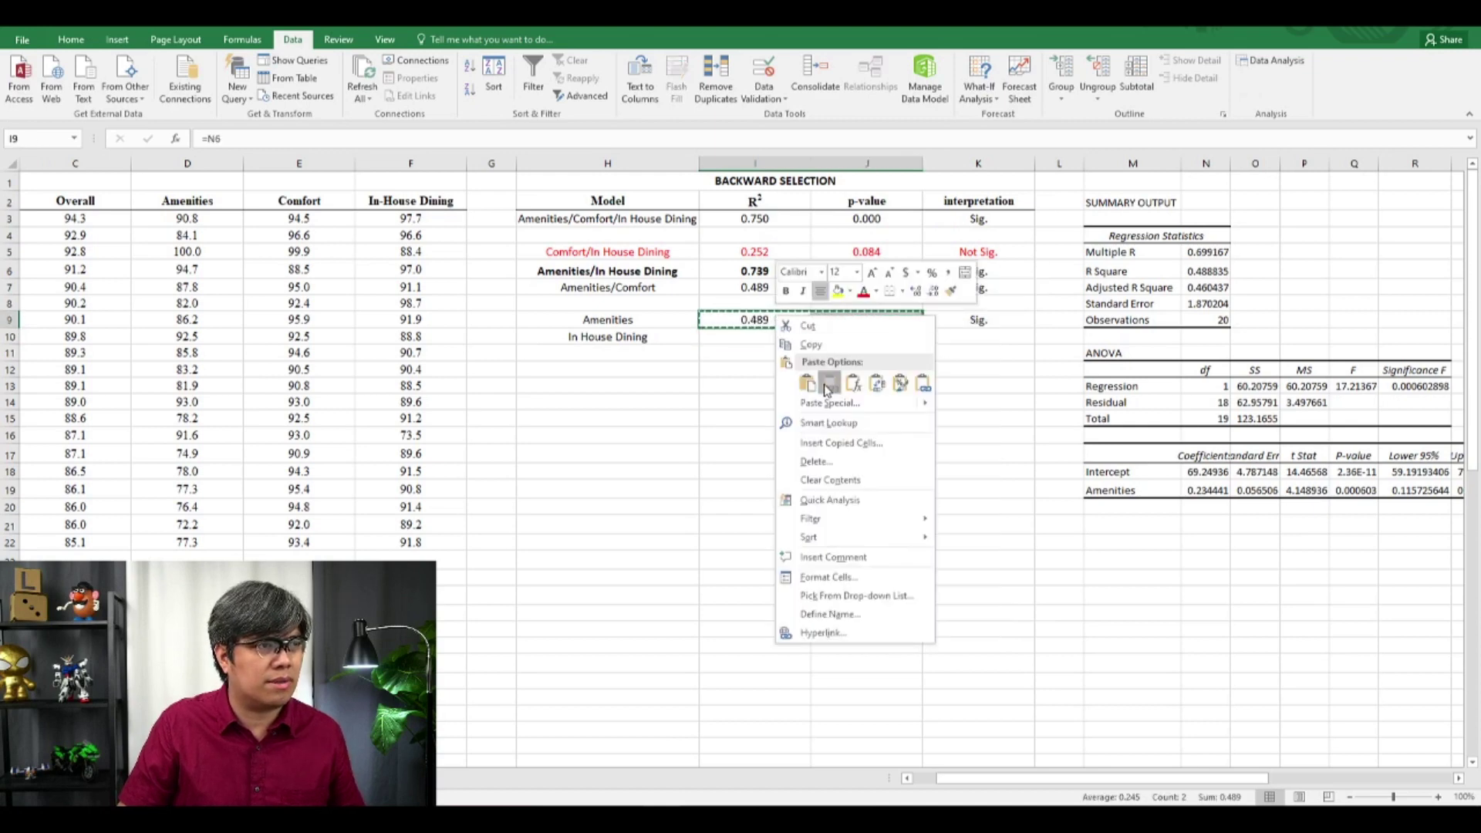
click(874, 386)
Run the regression of Overall on In-House Dining alone with X range F2:F22, overwriting the output at M2.
click(1272, 60)
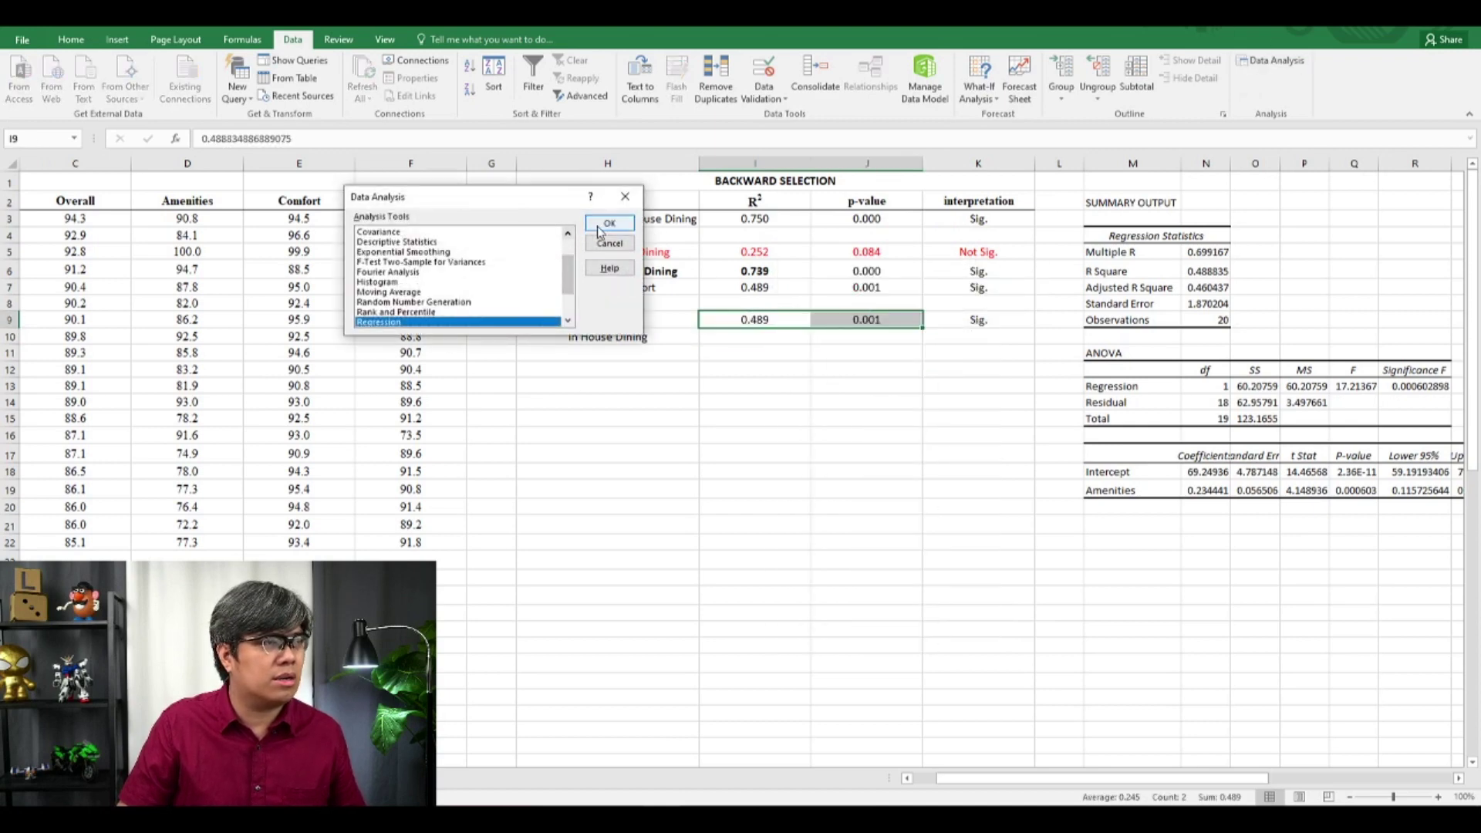
click(603, 226)
click(555, 187)
drag(410, 202, 424, 546)
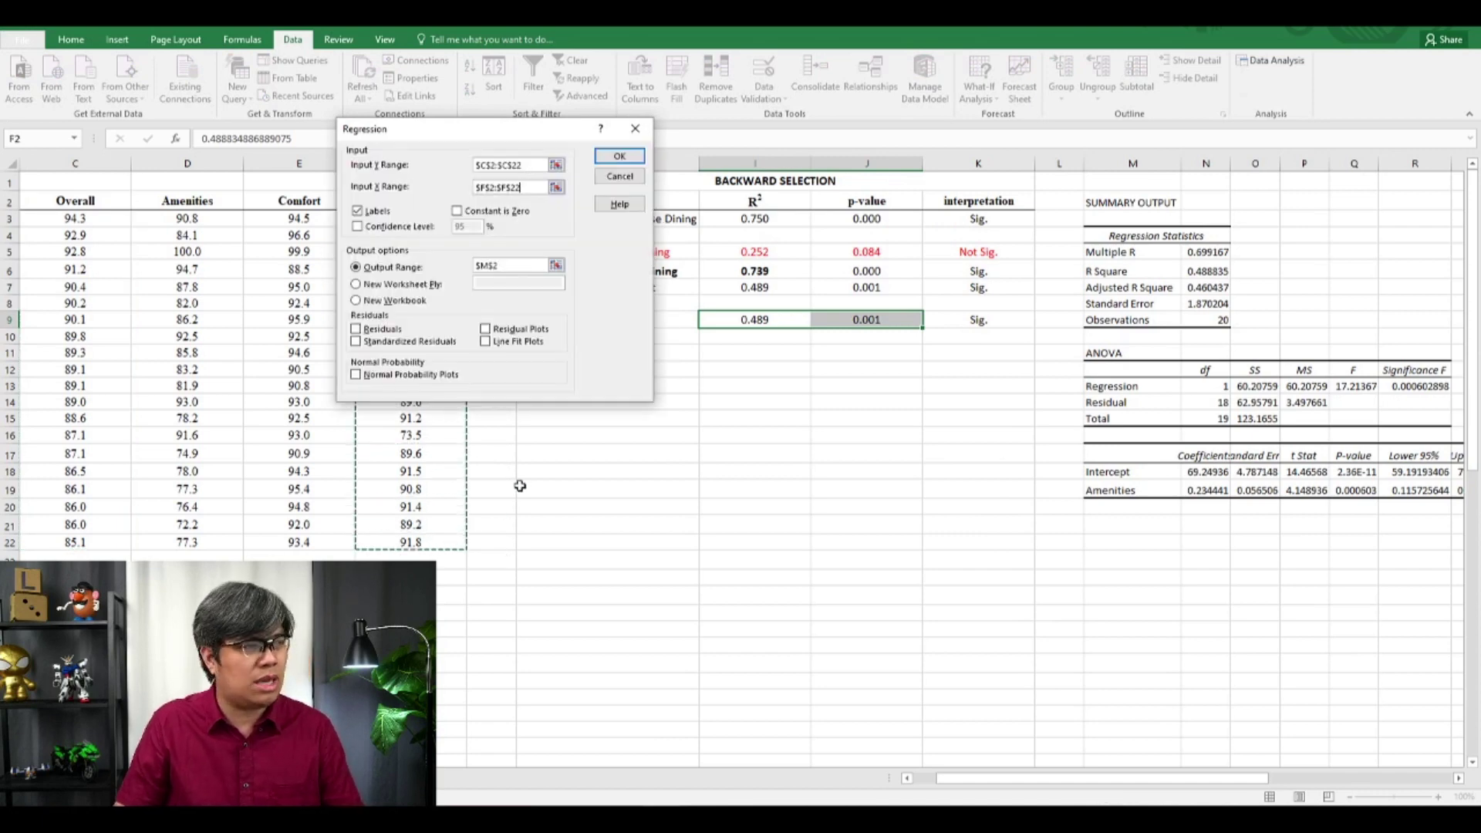
key(Return)
key(Return)
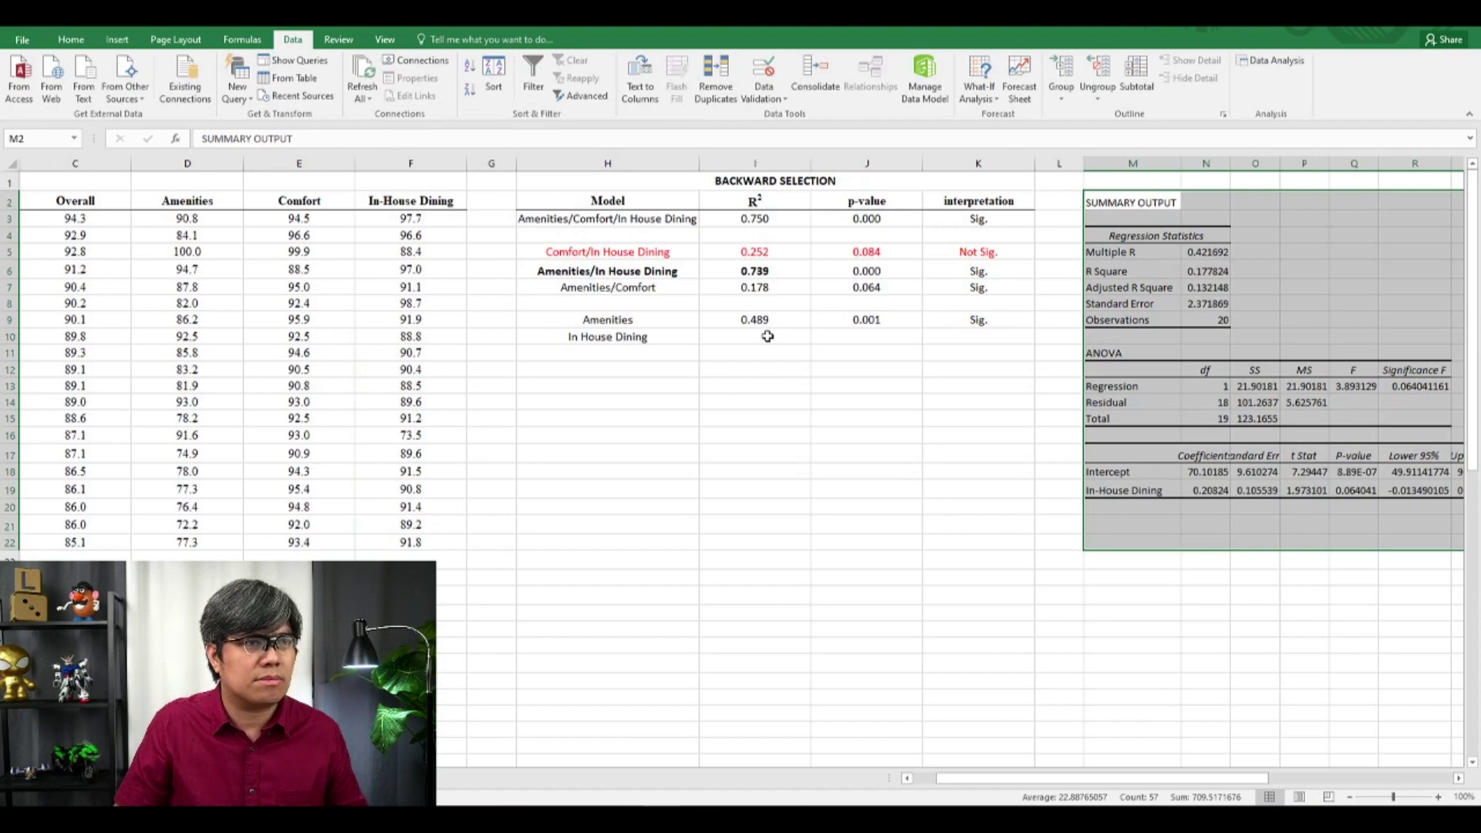
Link the In House Dining model's R² in I10 to the R Square value in N6.
click(767, 340)
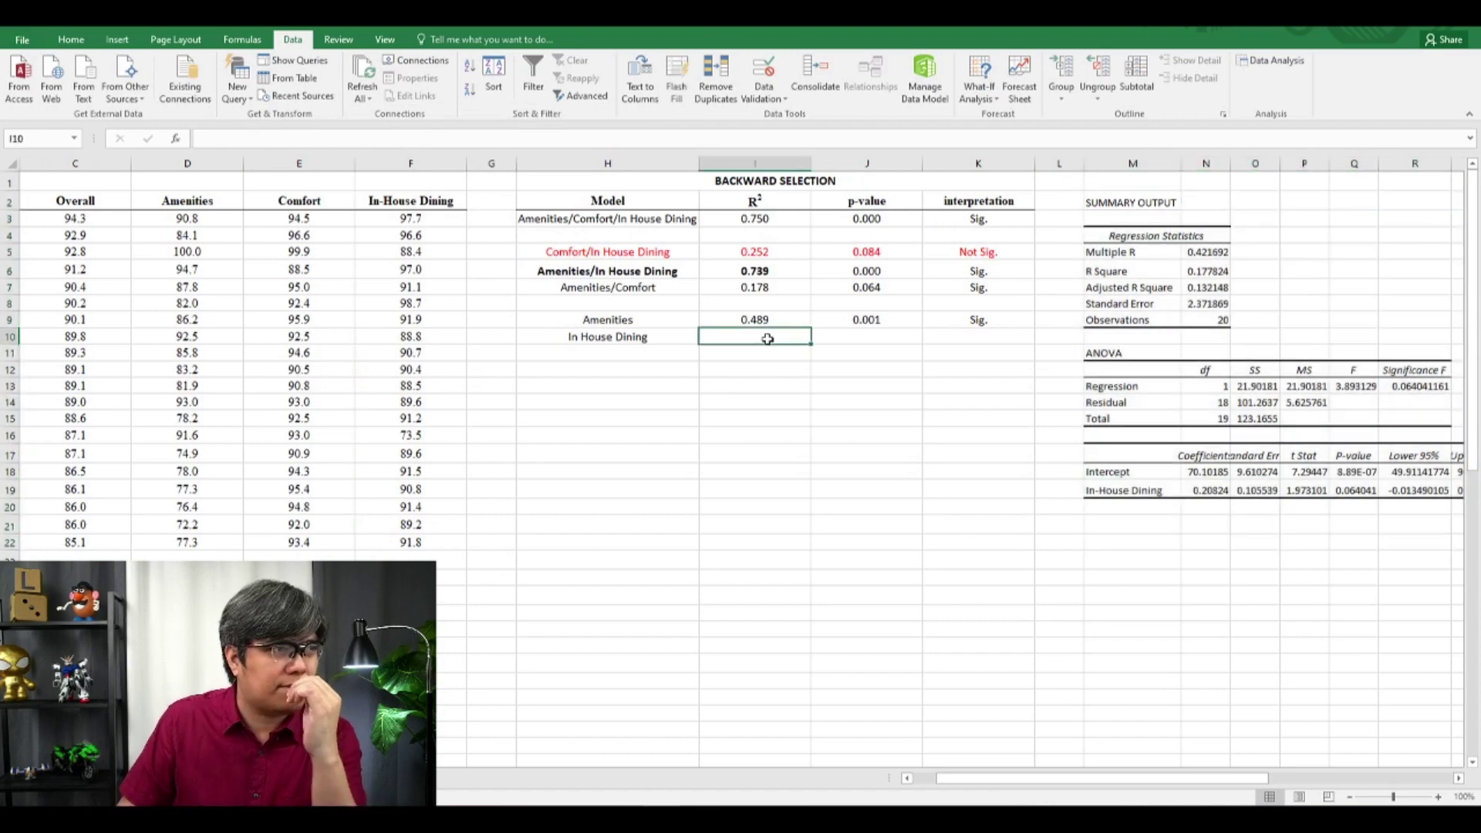
text(=)
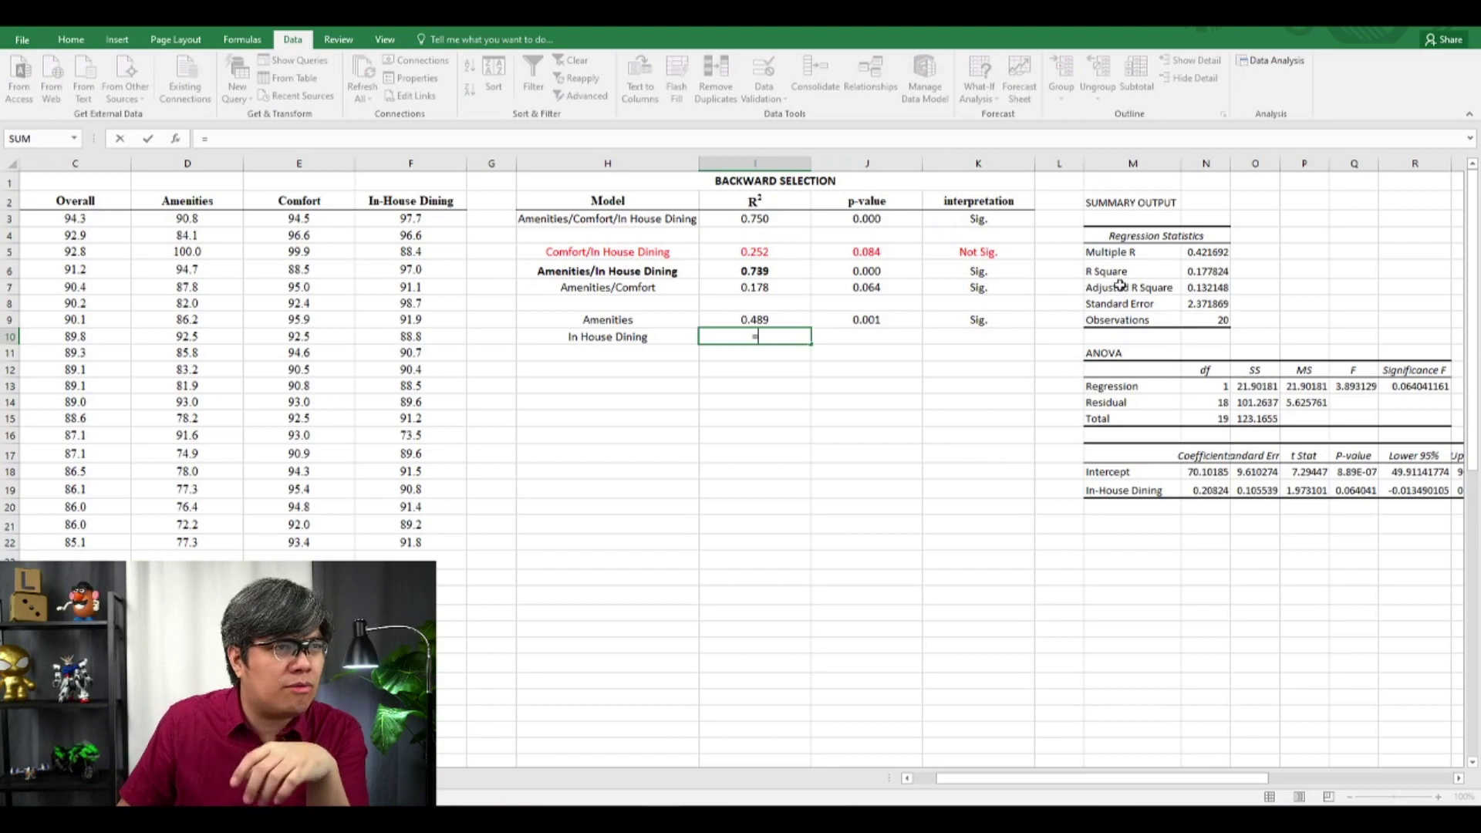
click(1207, 270)
key(Return)
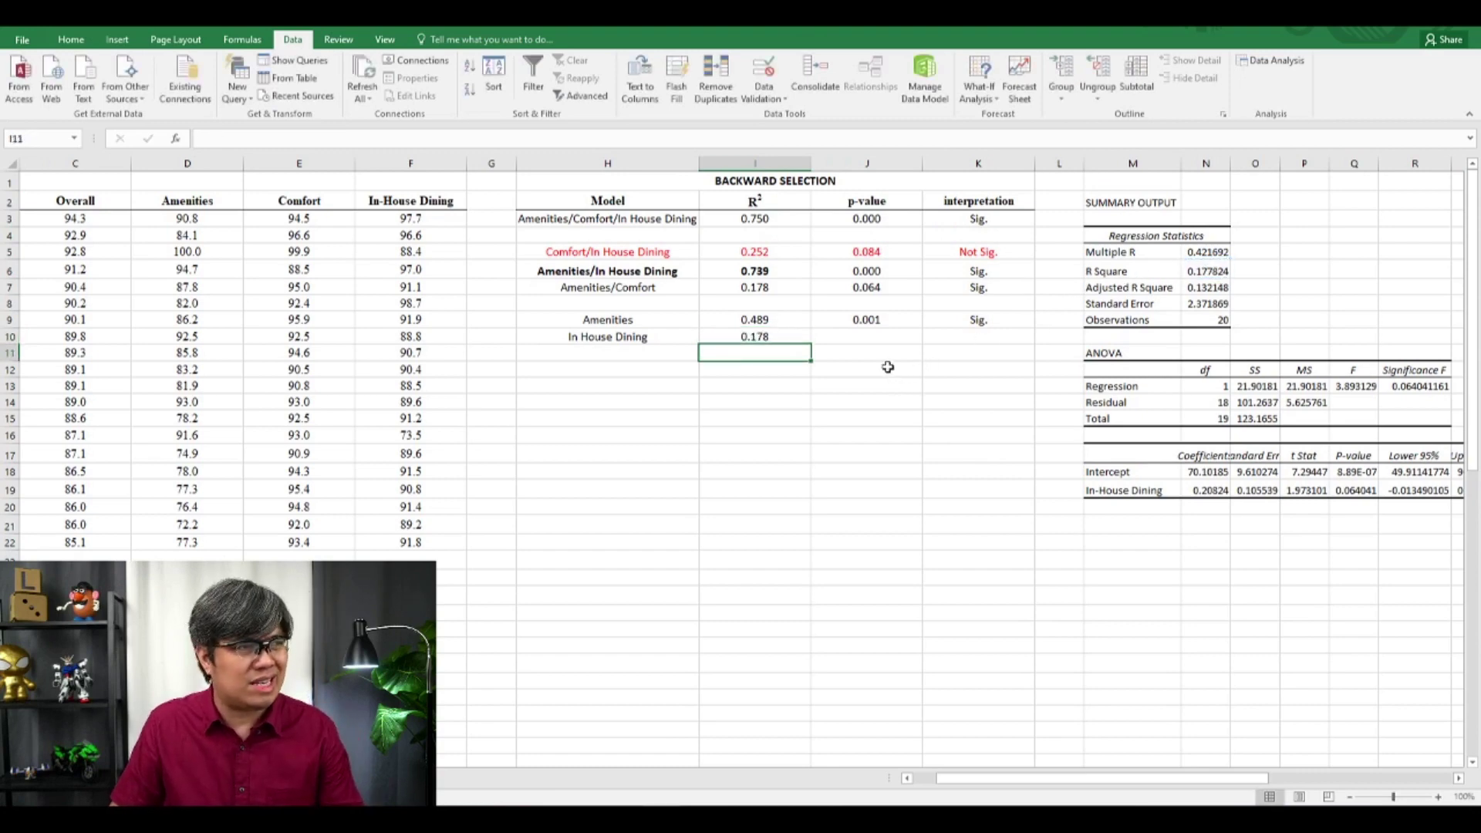
Link the In House Dining model's p-value in J10 to R13 and enter "Not Sig." as its interpretation in K10.
click(867, 339)
text(=)
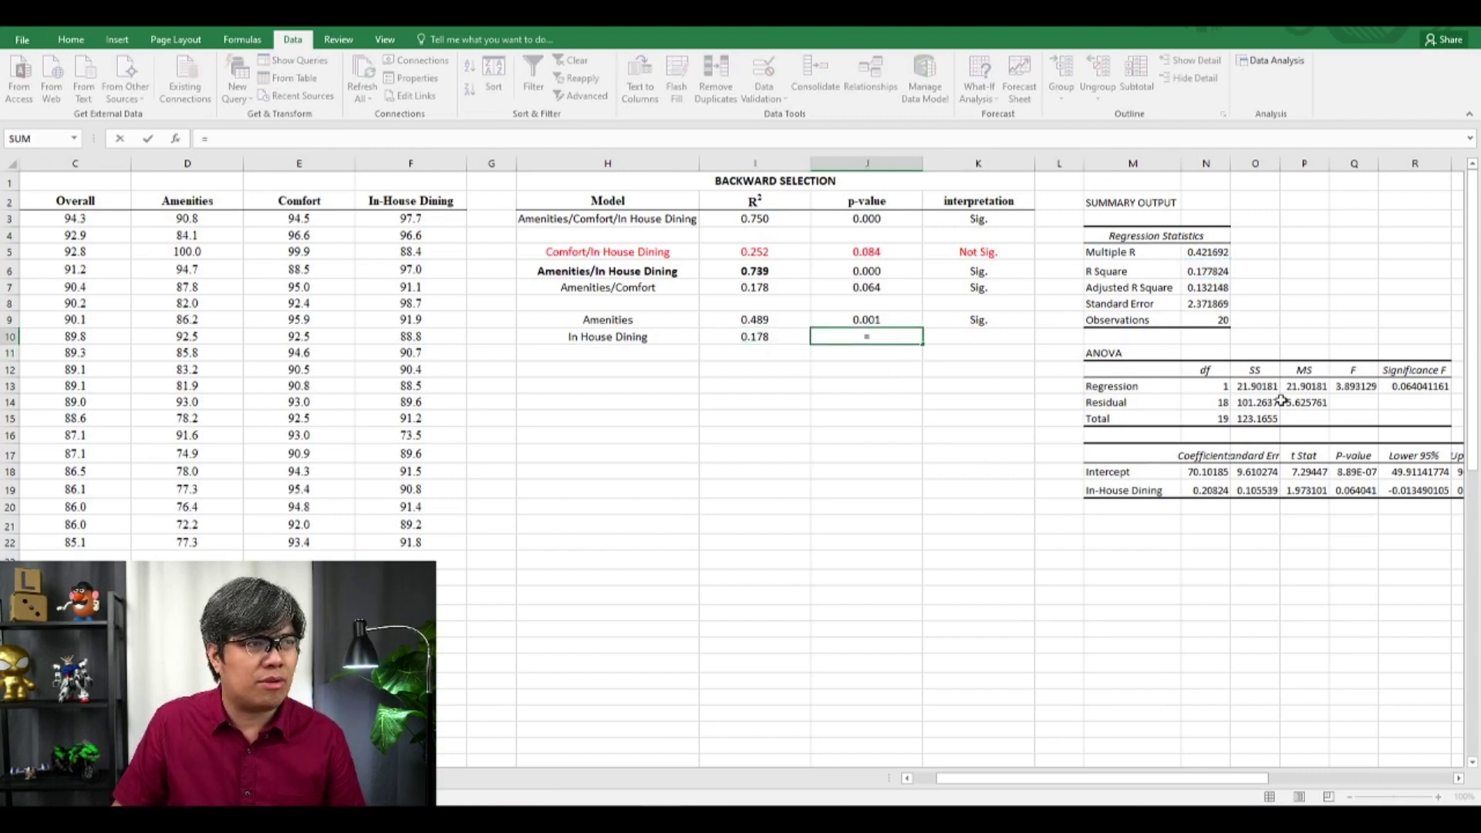
click(1420, 386)
key(Return)
click(999, 338)
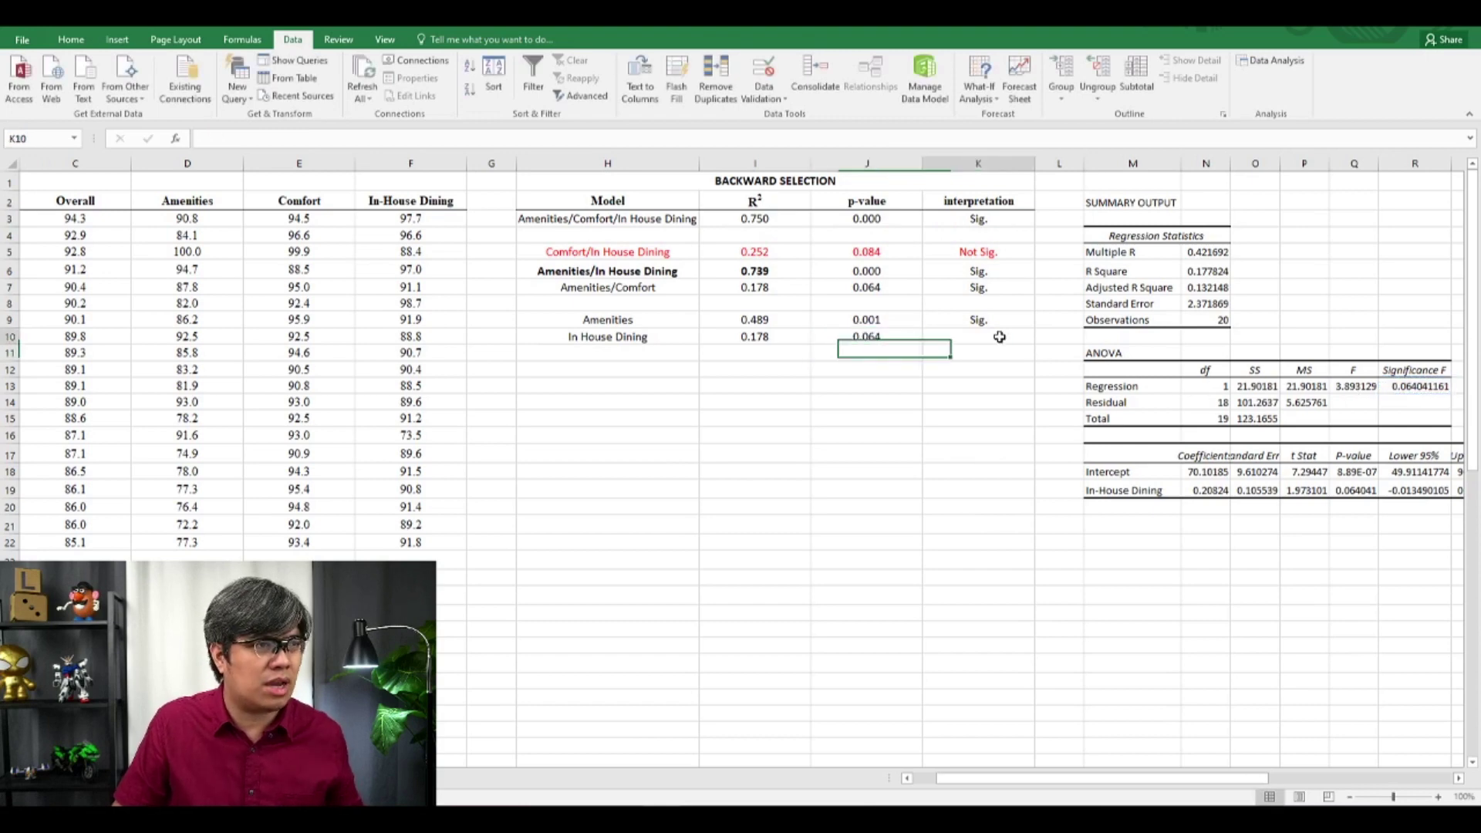
text(No)
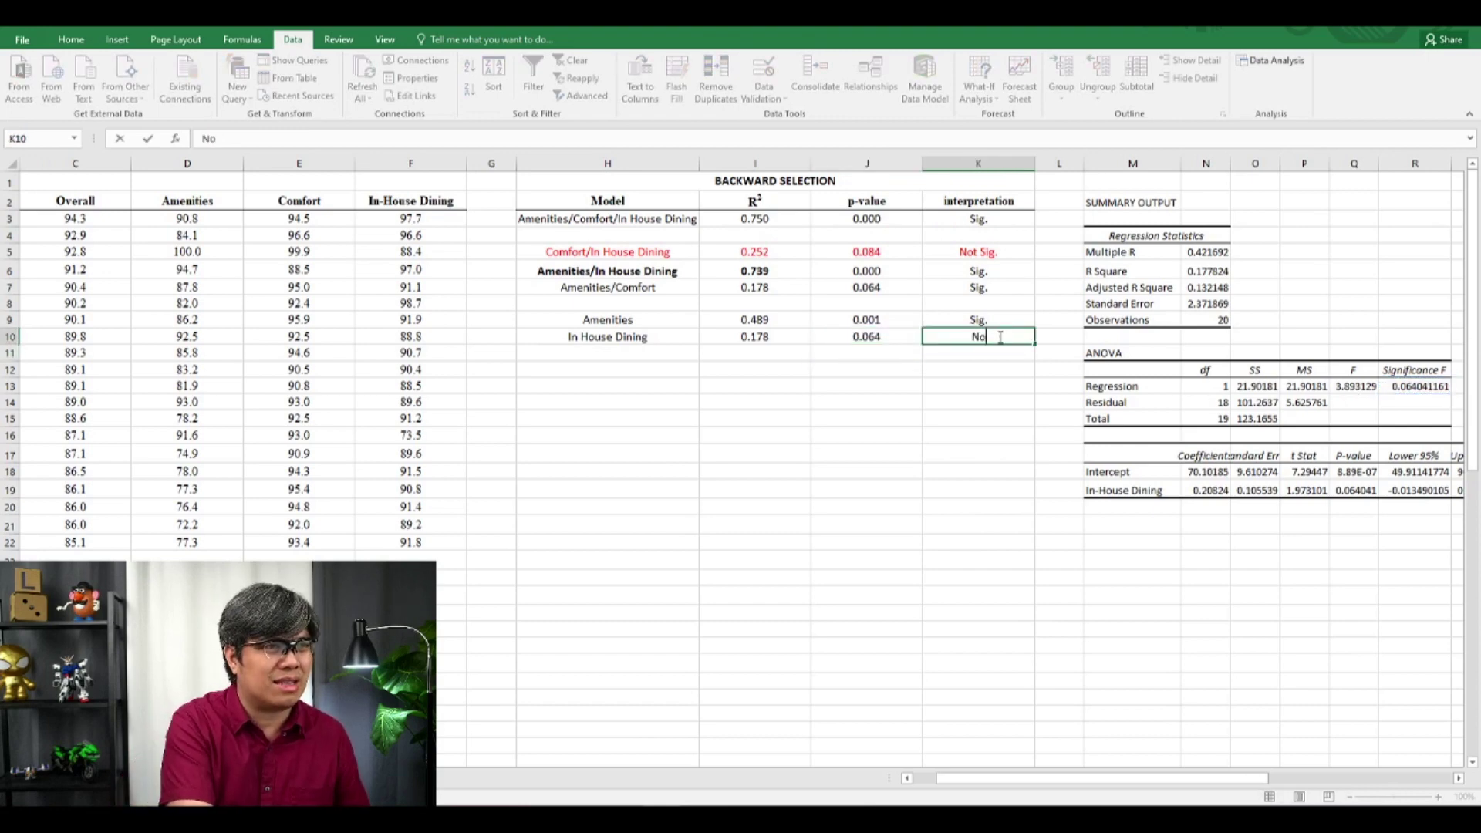
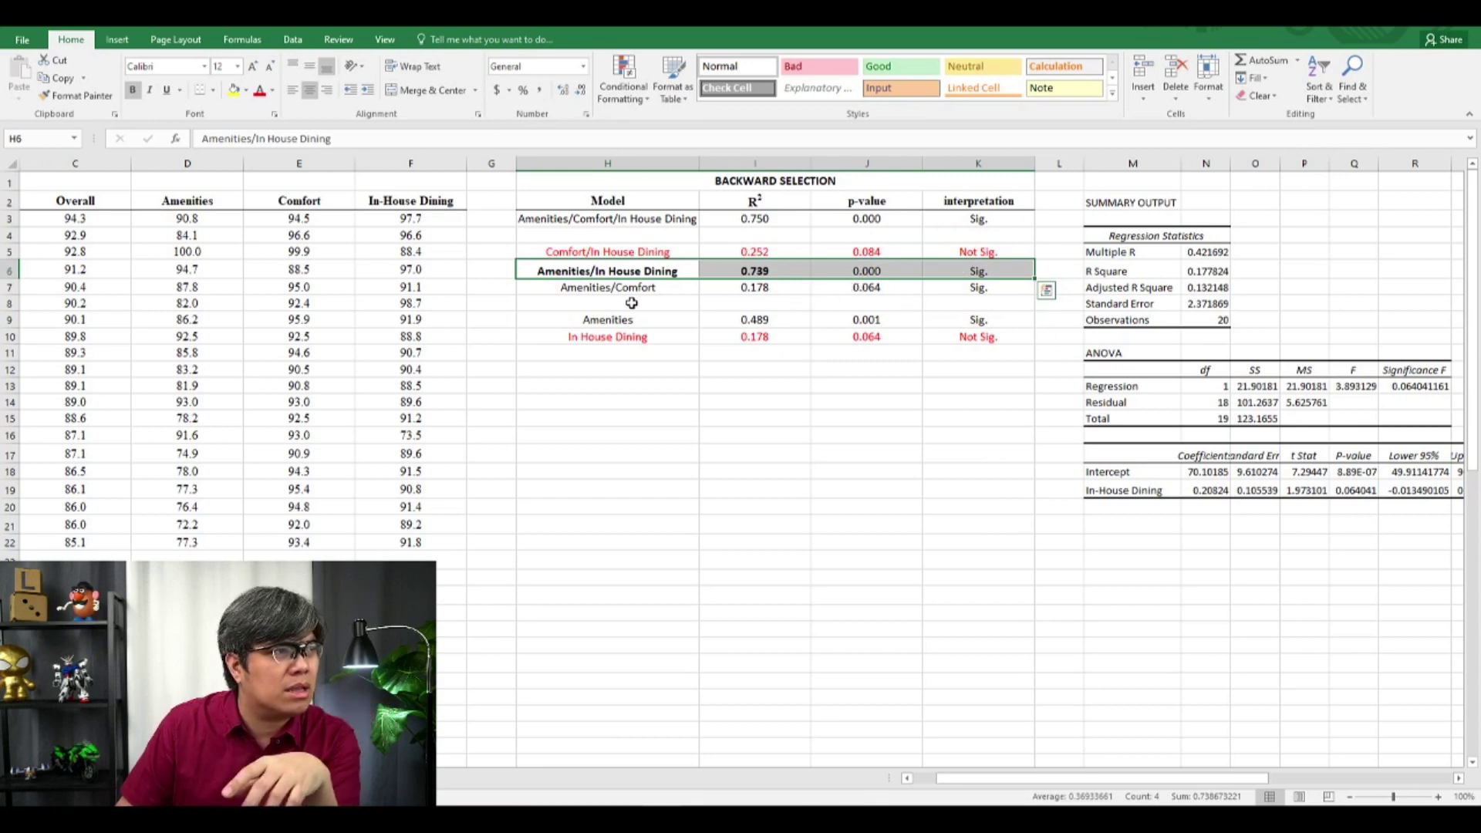
Rerun the regression of Overall on Amenities and Comfort with X range D2:E22, overwriting the output at M2.
click(760, 290)
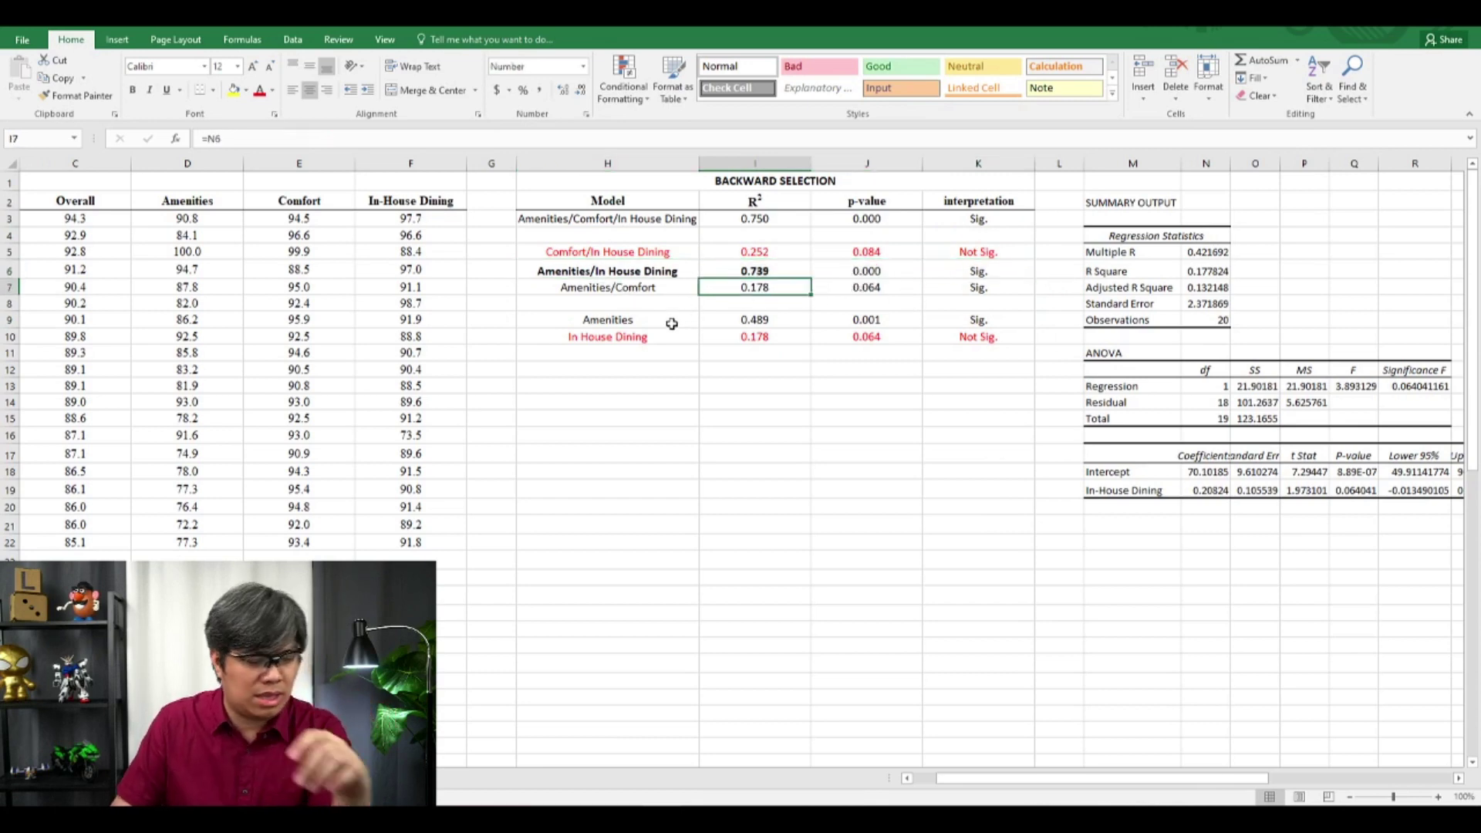
key(Down)
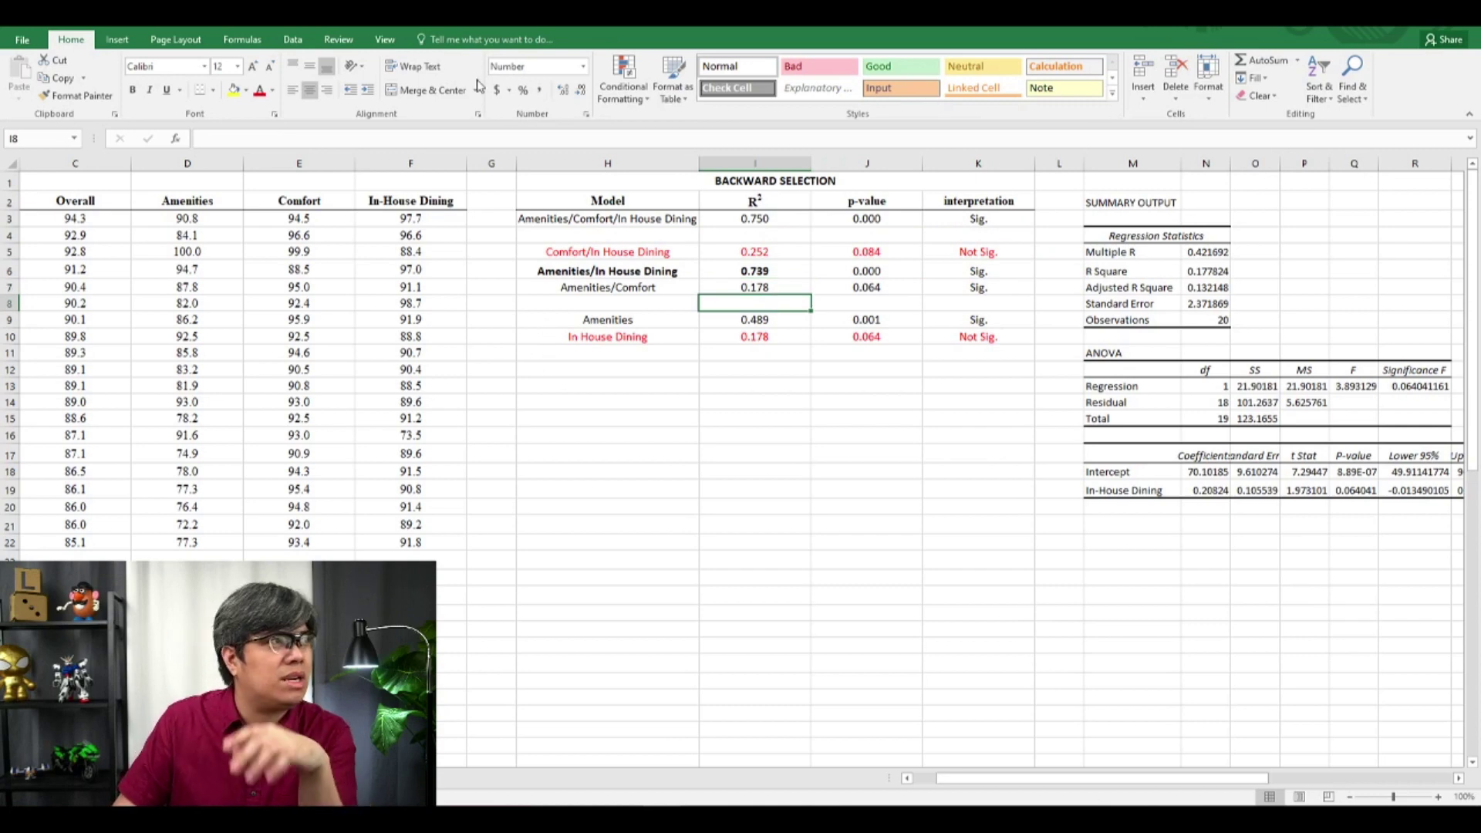
click(293, 40)
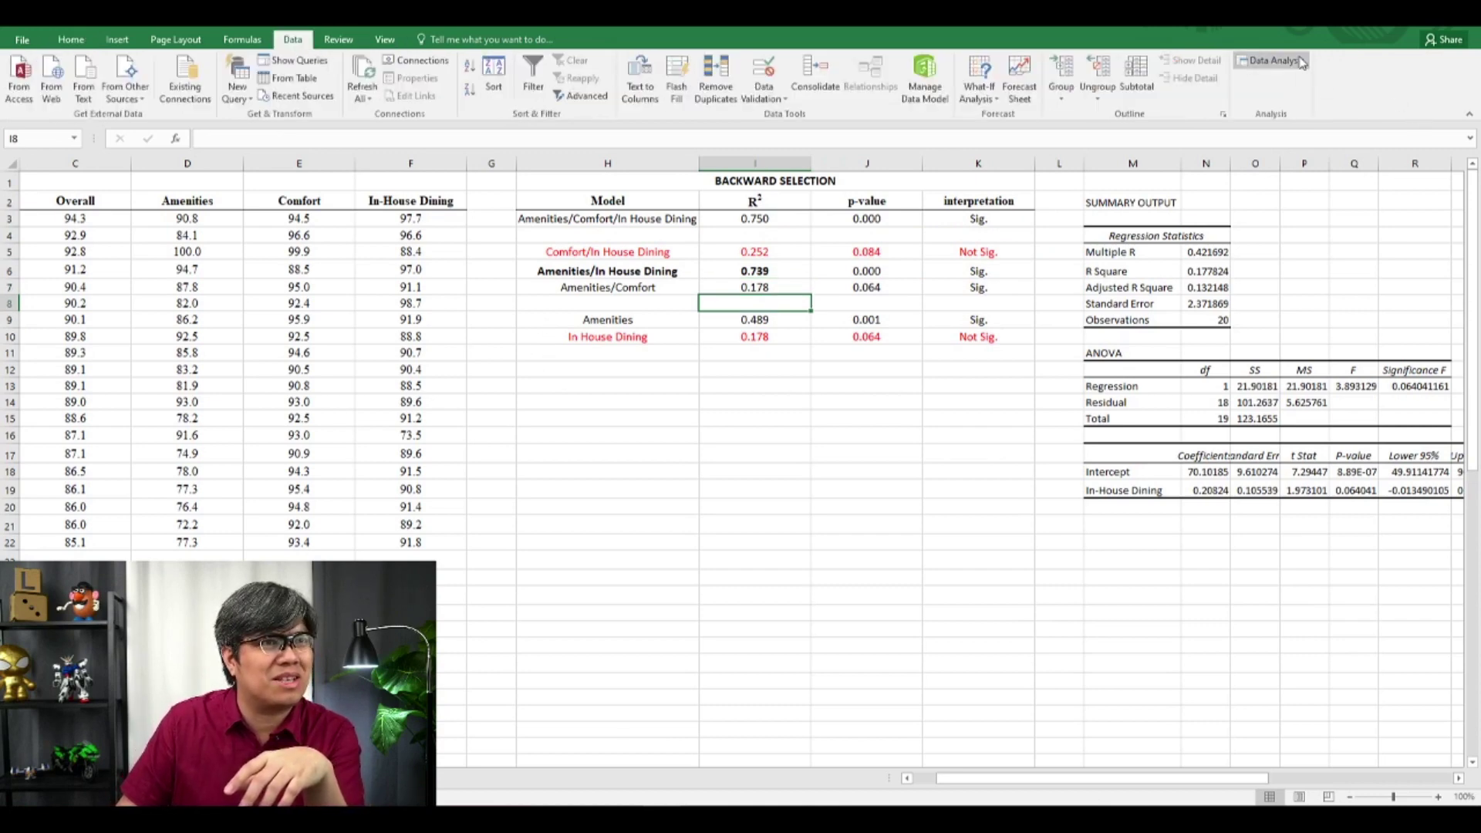
click(1272, 60)
scroll(459, 278, down, 3)
click(382, 319)
click(625, 225)
click(552, 187)
drag(187, 202, 293, 540)
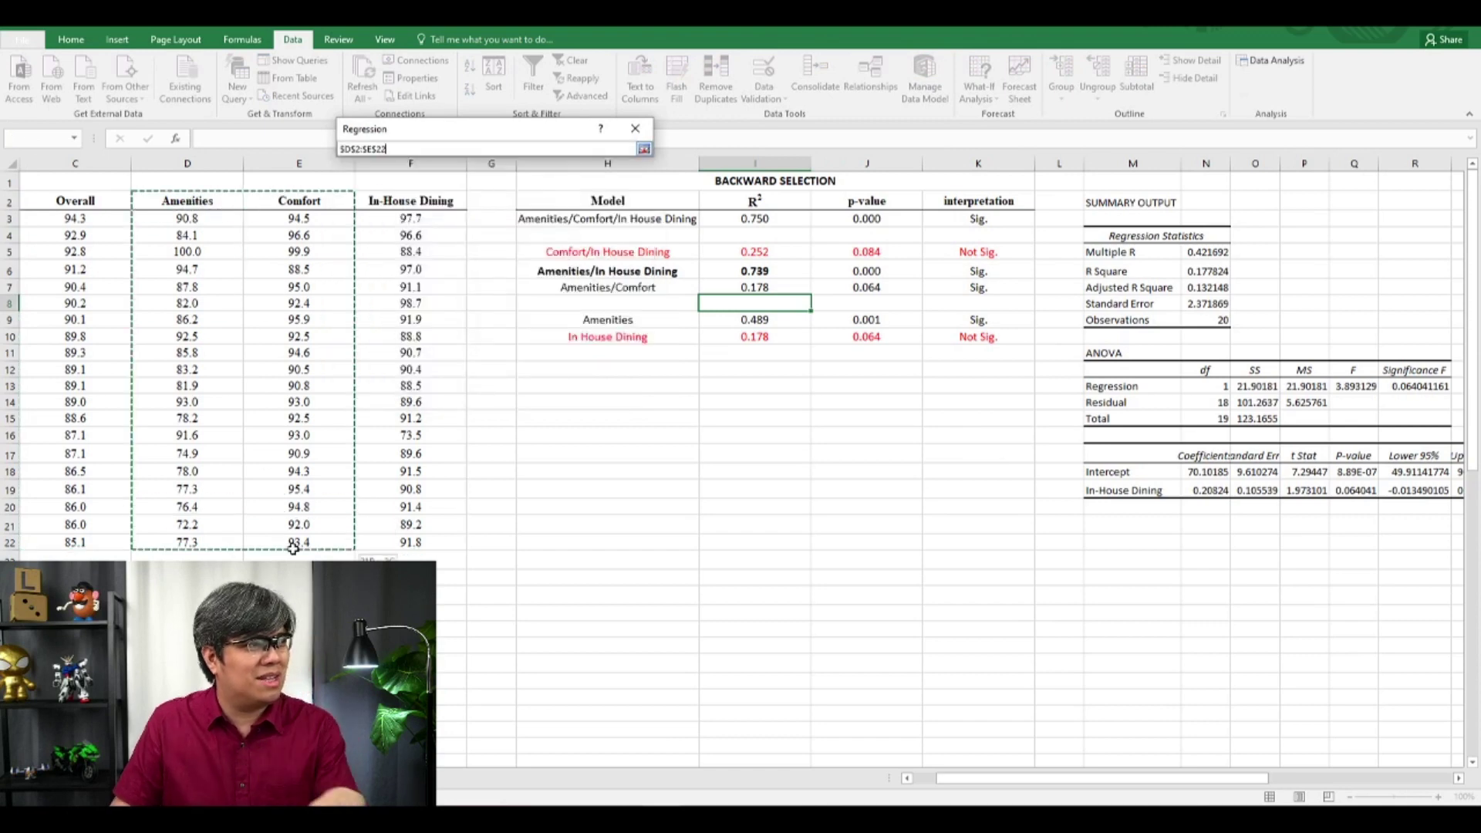
key(Return)
key(Return)
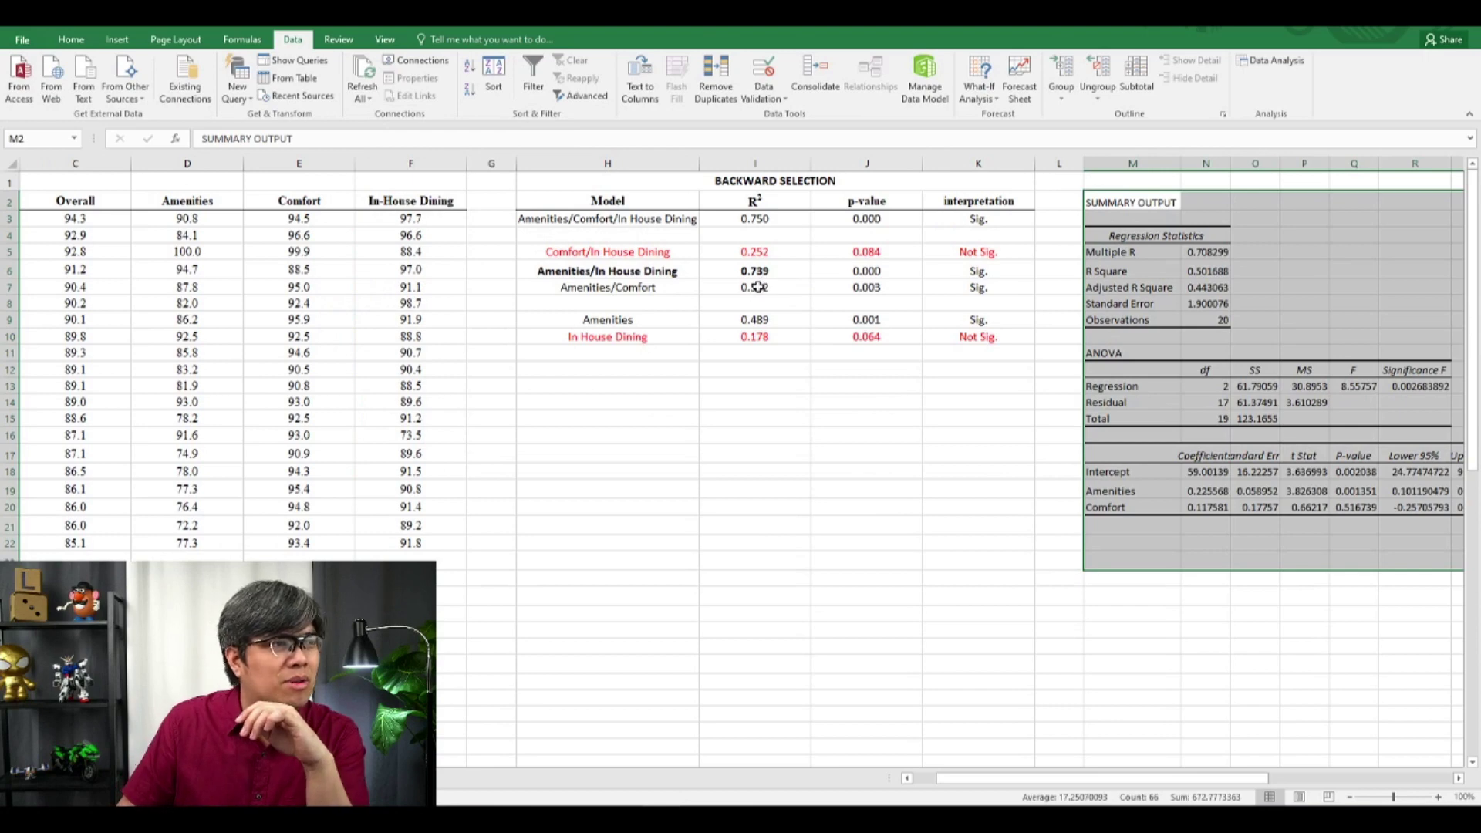
Convert the Amenities/Comfort model's R² and p-value formulas in I7:J7 to static values.
drag(753, 290, 864, 288)
right_click(879, 284)
click(904, 308)
right_click(780, 291)
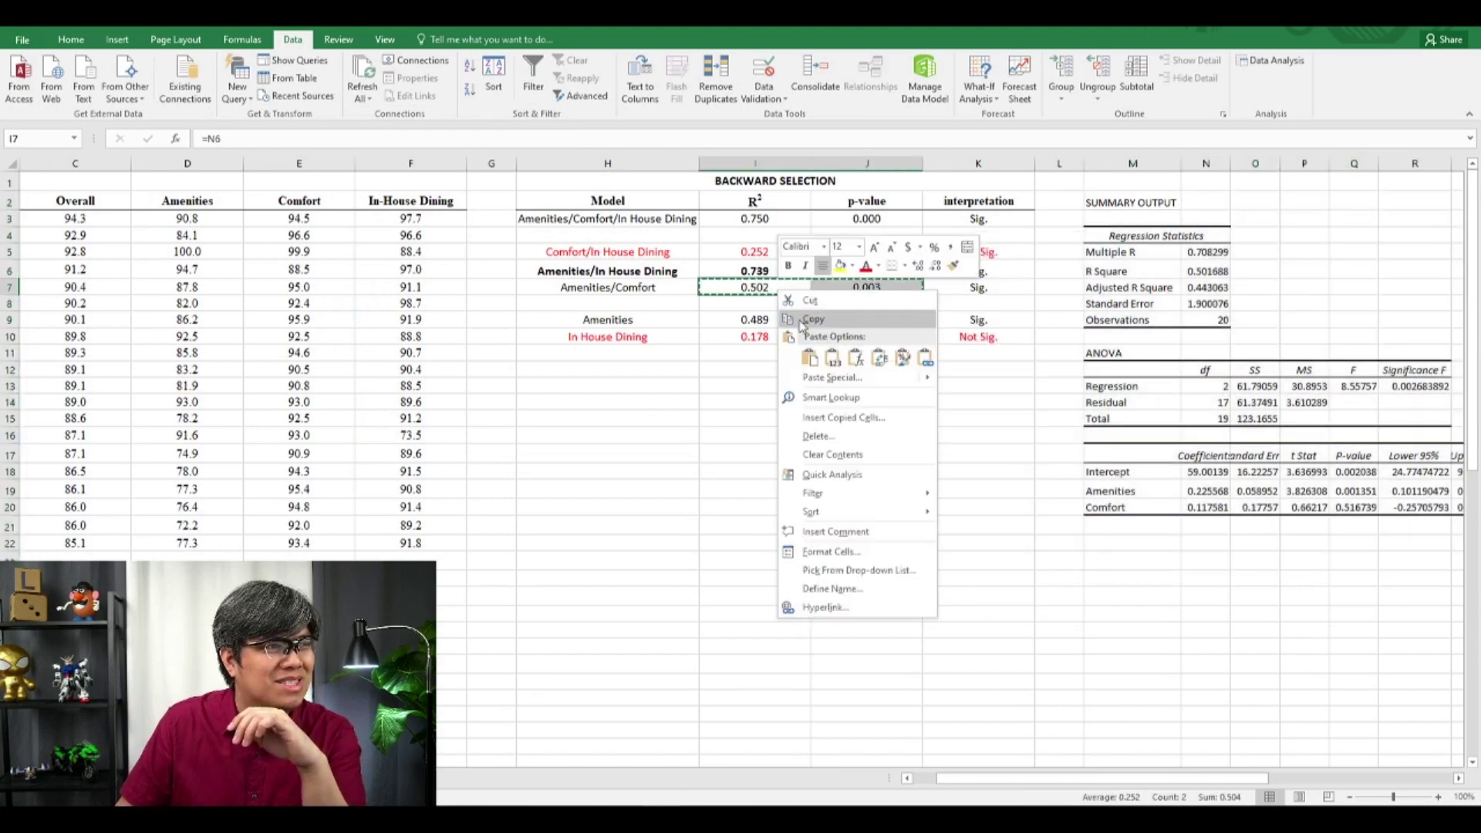
click(833, 358)
click(756, 404)
key(Escape)
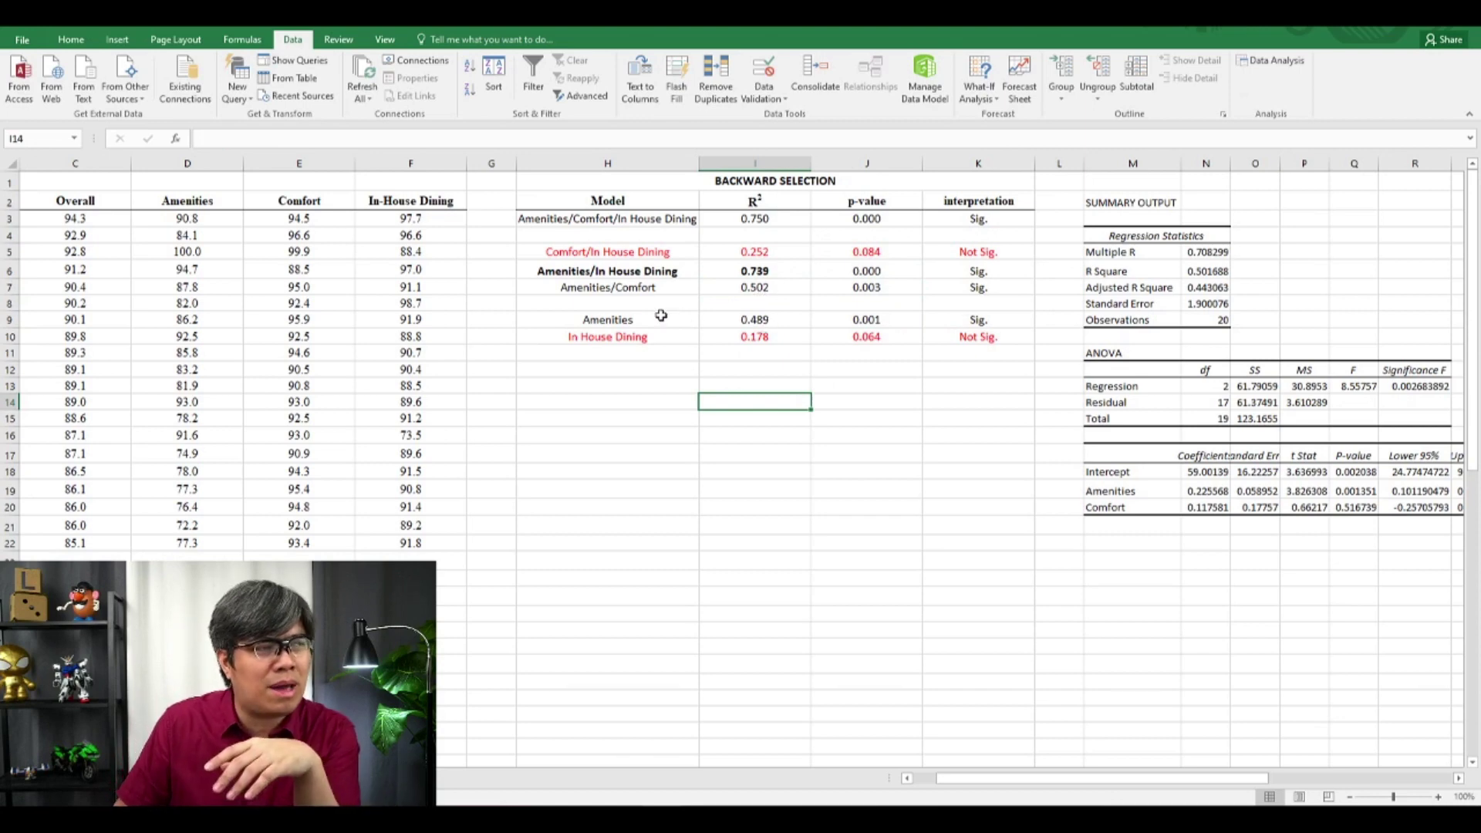
drag(615, 322, 965, 319)
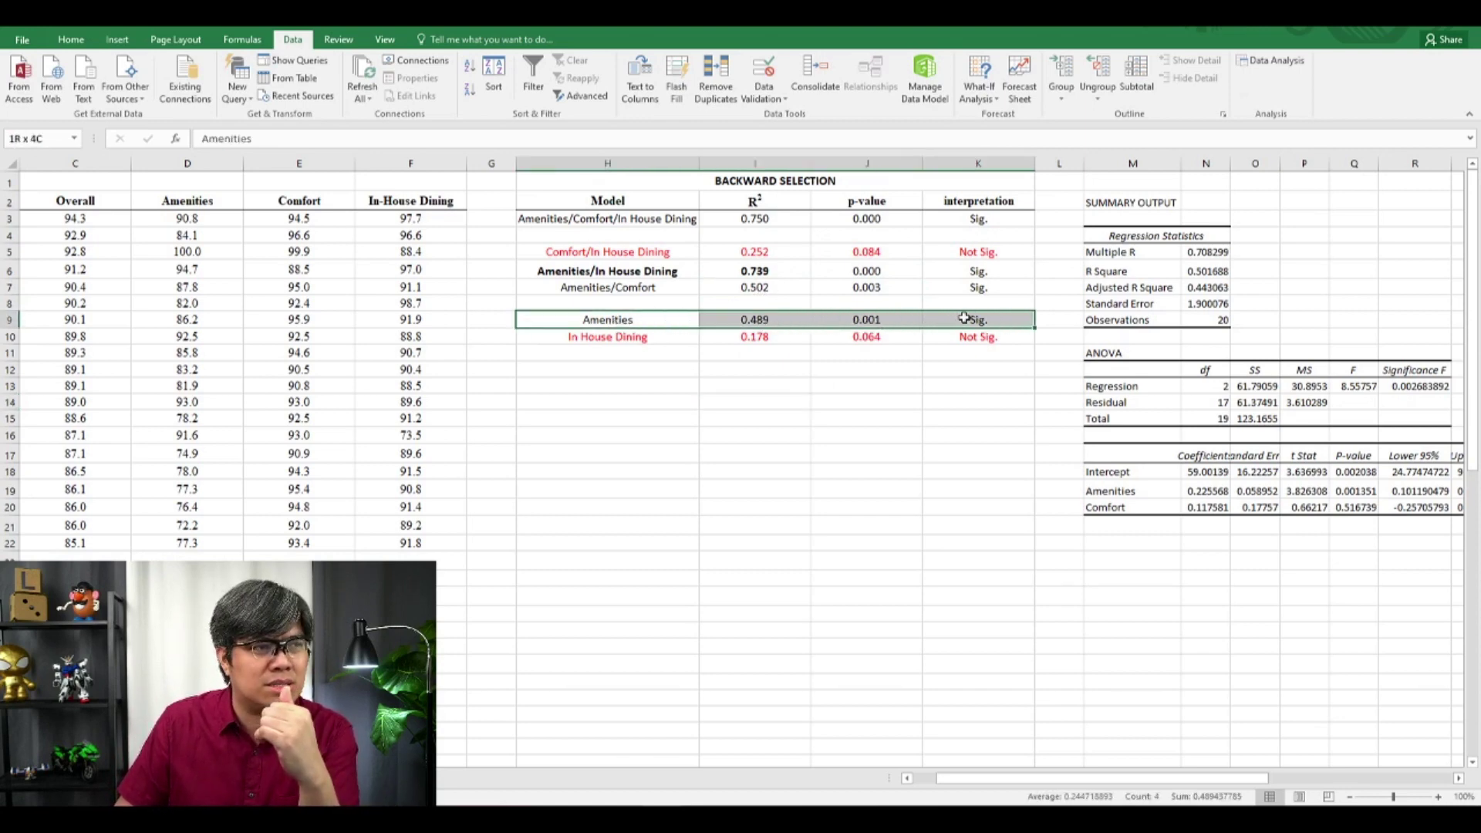
click(741, 321)
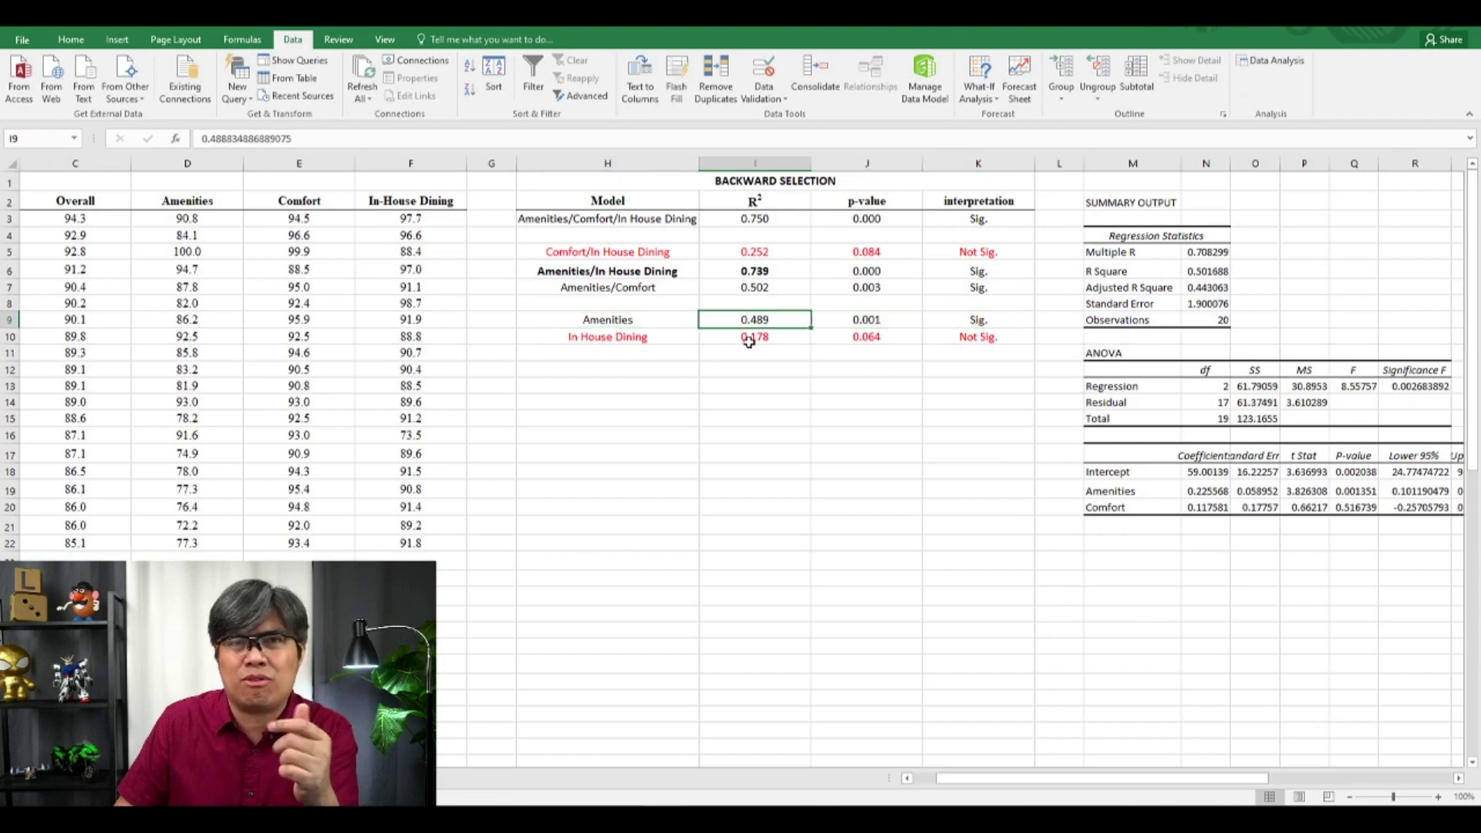
click(741, 273)
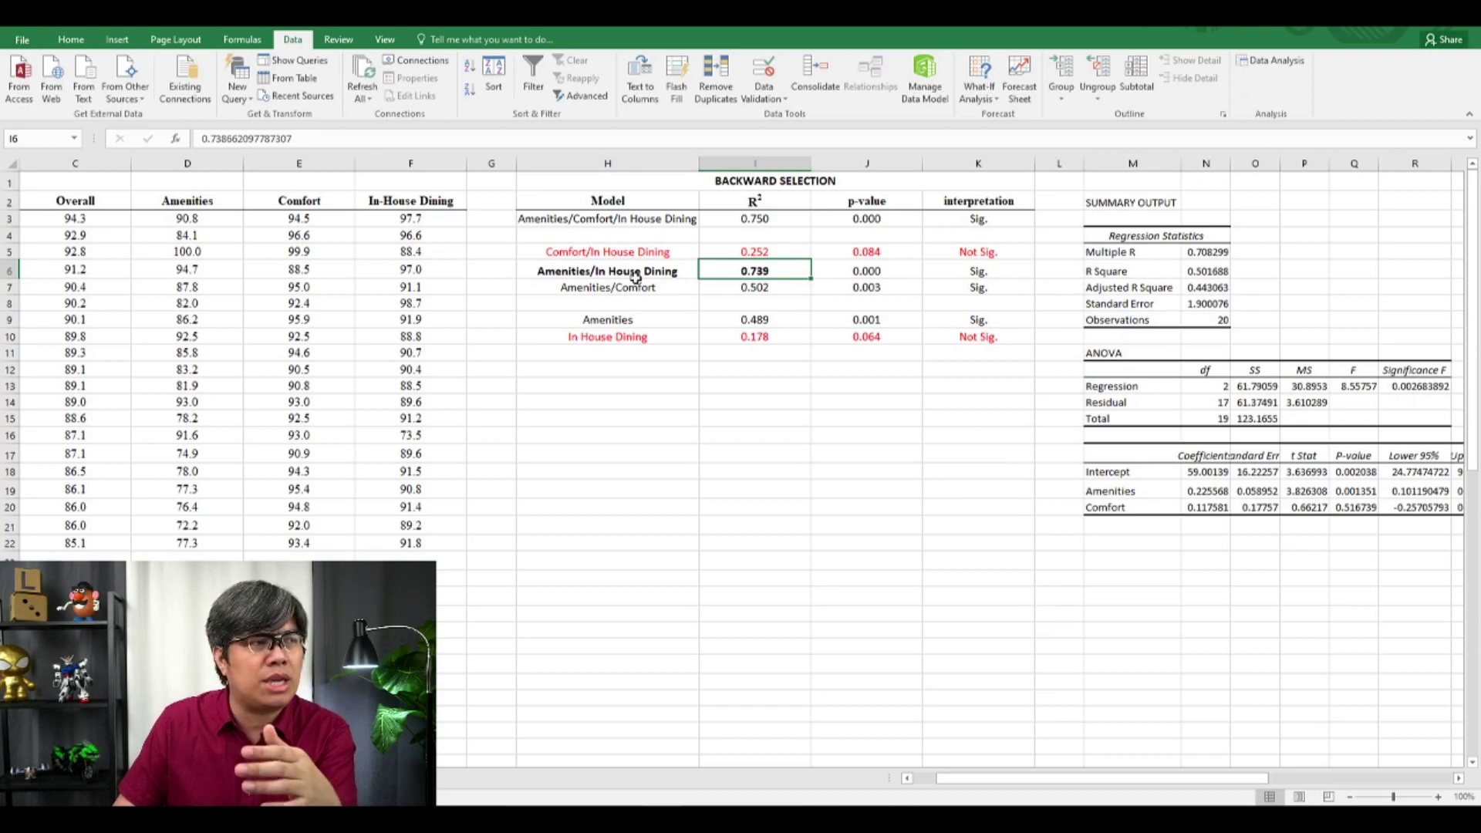
Highlight the Amenities/In House Dining row, H6:K6, with a yellow fill as the best model.
click(602, 271)
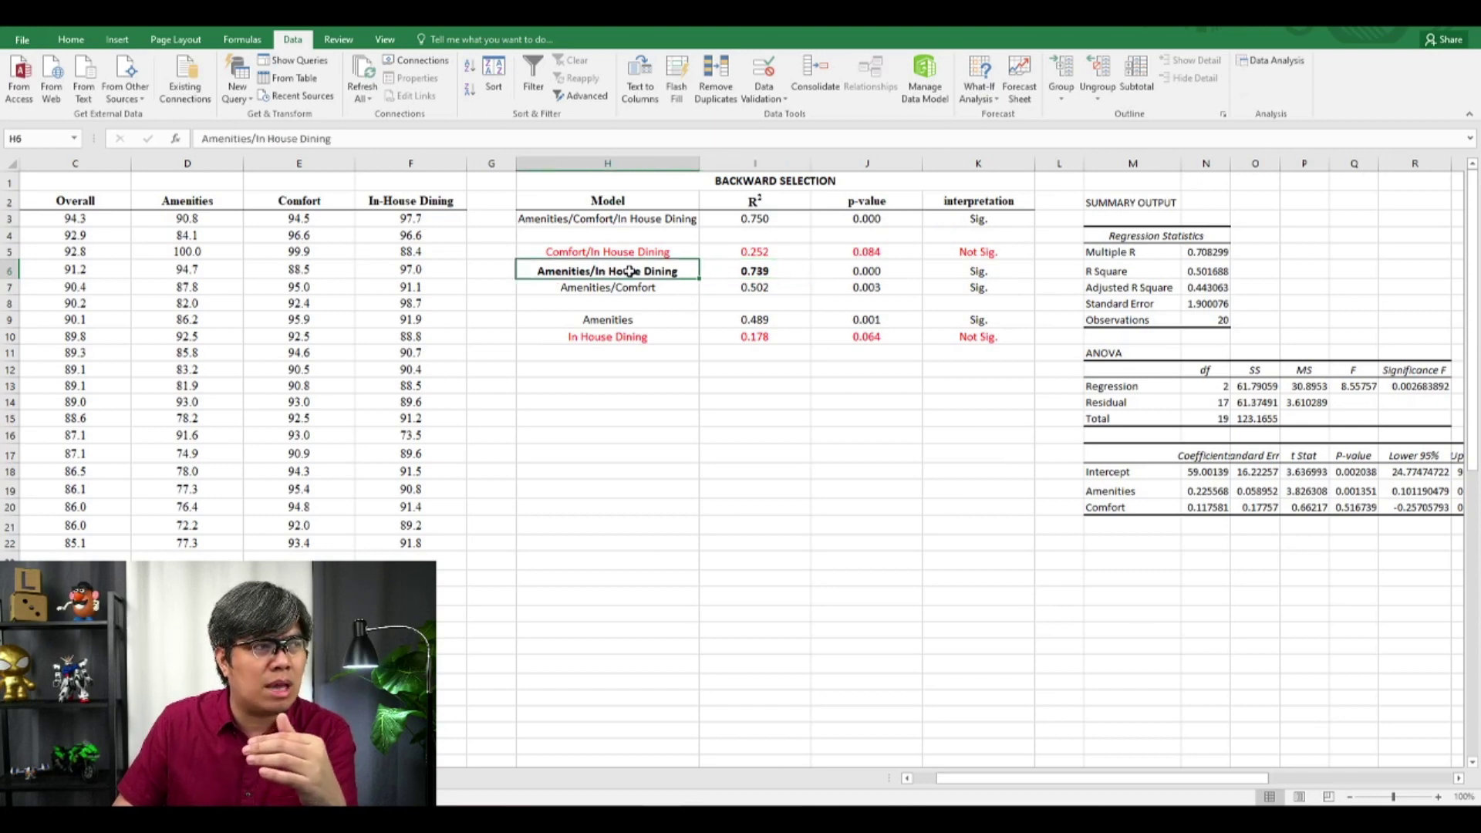
drag(662, 271, 991, 272)
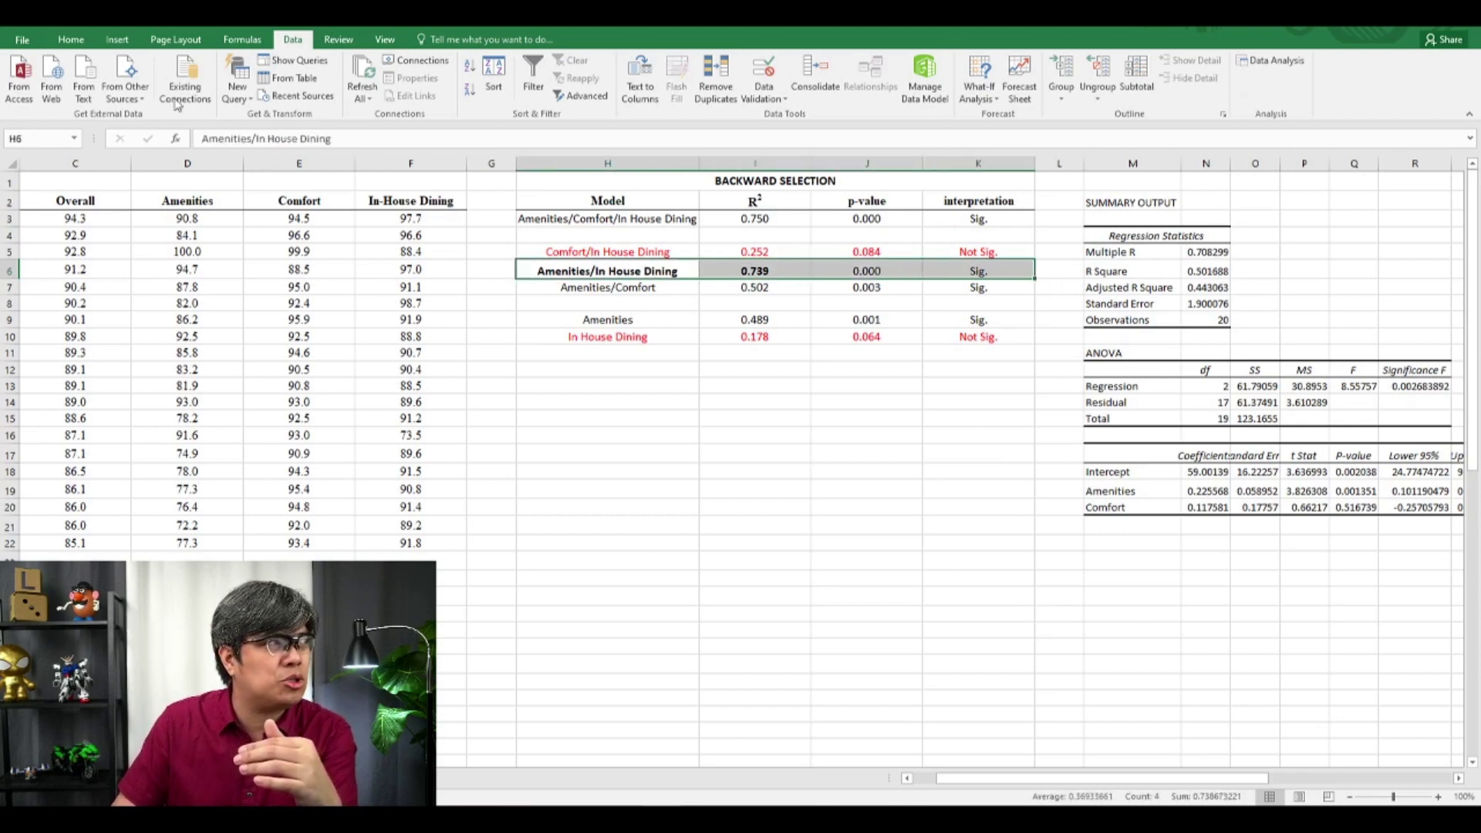
click(71, 39)
click(234, 89)
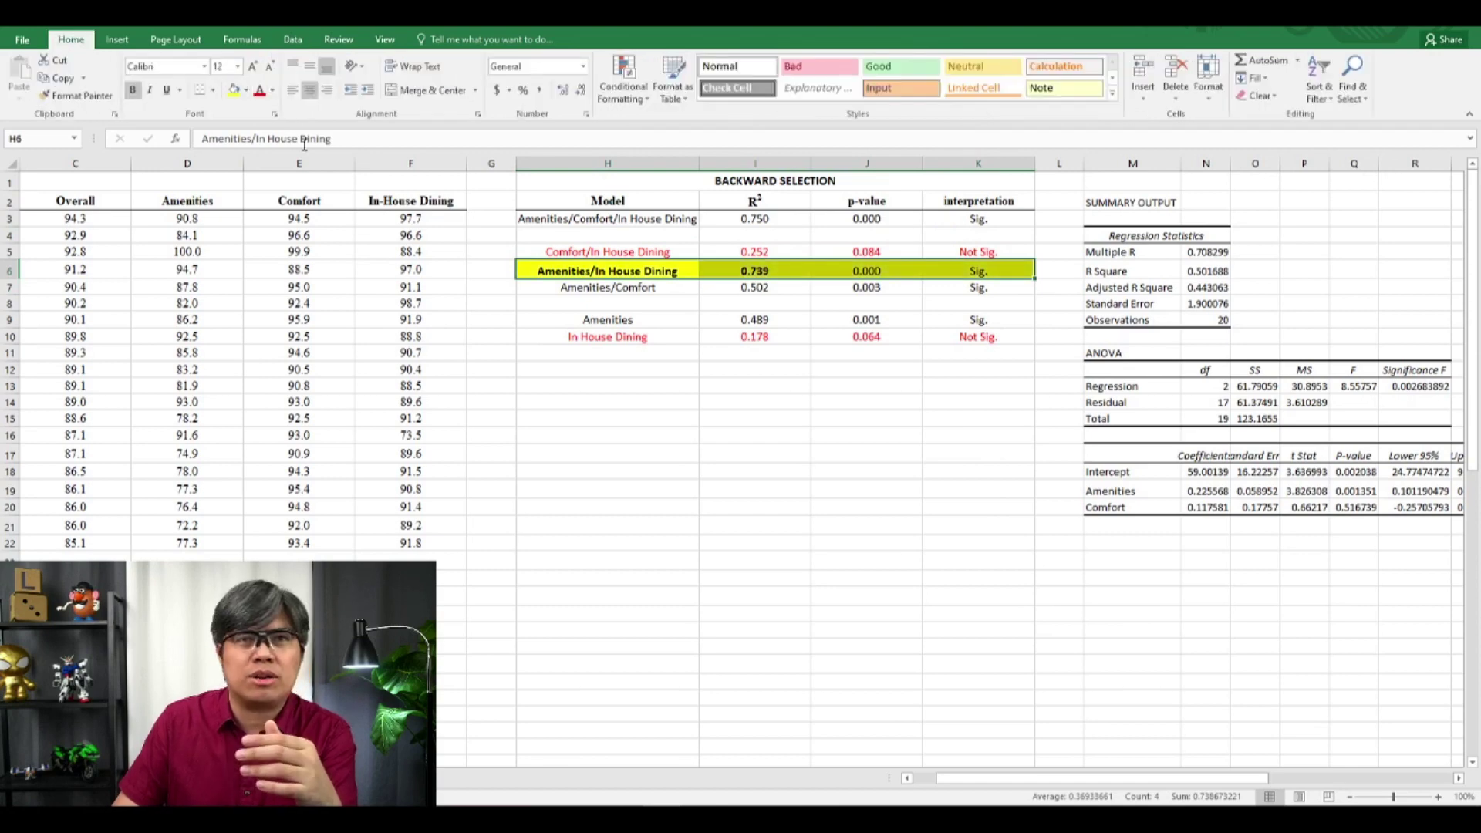